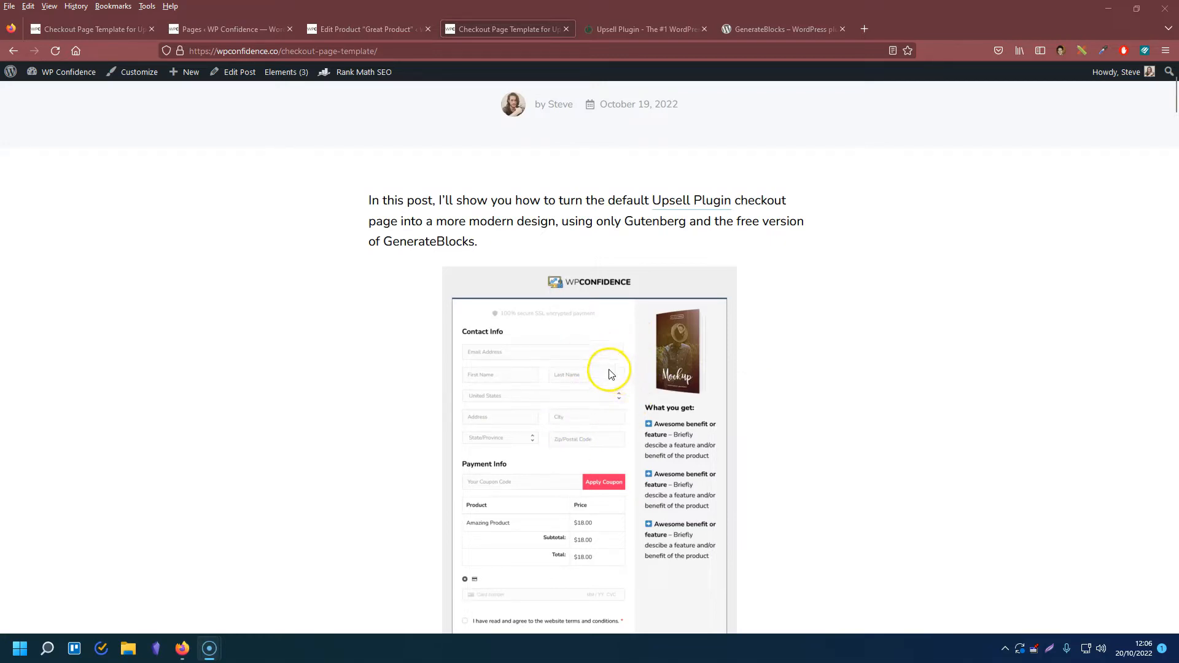
# Review the checkout page template post, from its intro and design preview through the setup steps to the block code
pyautogui.scroll(-1, 607, 376)
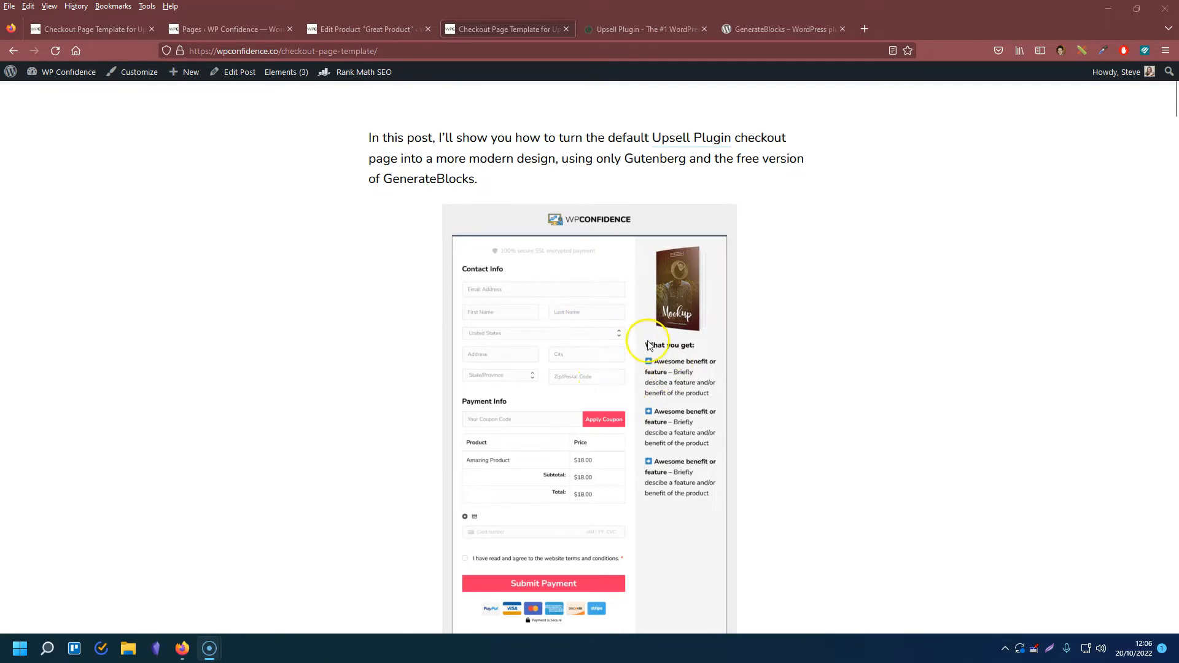
pyautogui.scroll(3, 646, 344)
pyautogui.scroll(-2, 620, 348)
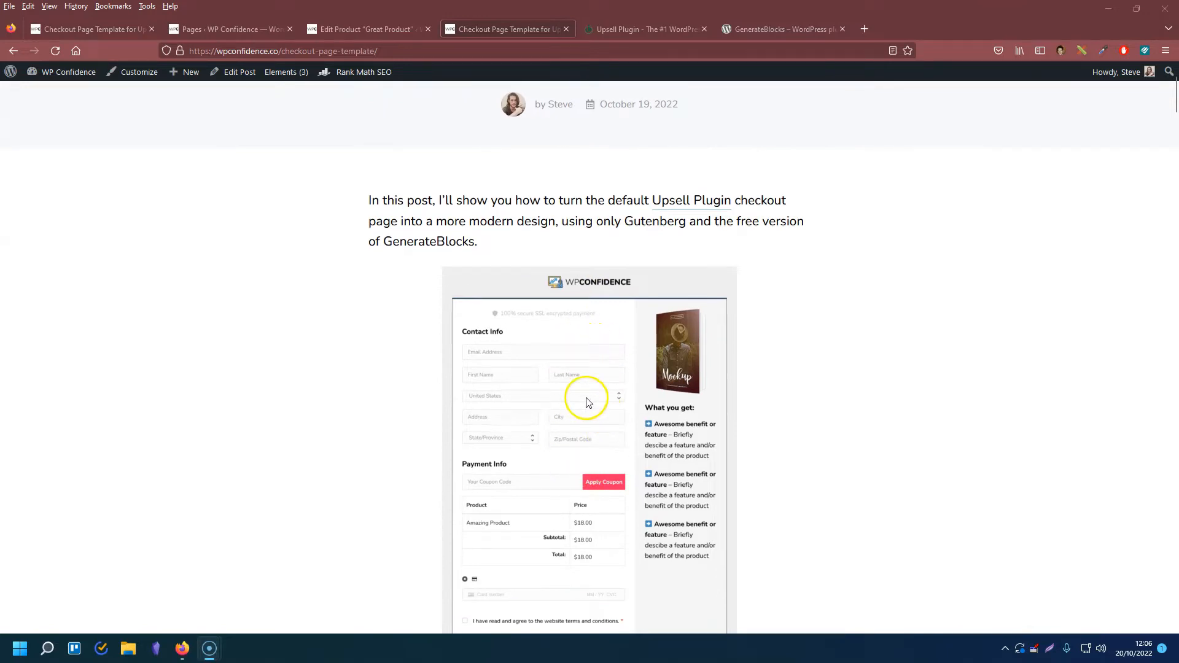
pyautogui.scroll(-2, 587, 416)
pyautogui.scroll(-10, 595, 360)
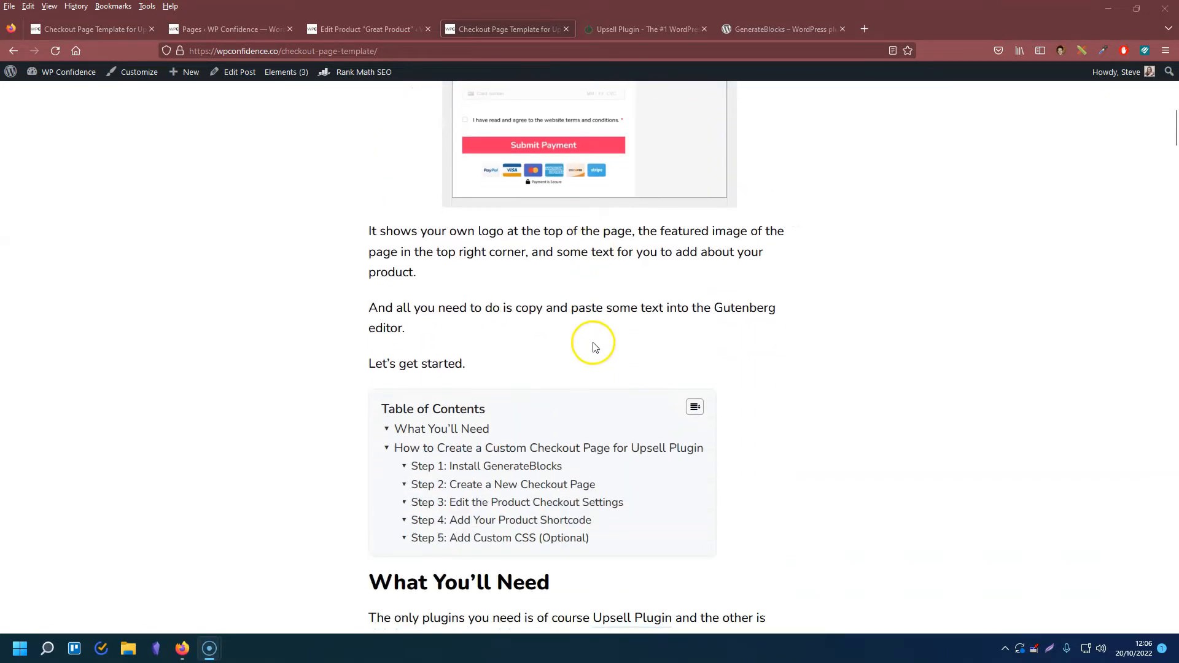
pyautogui.scroll(-15, 595, 329)
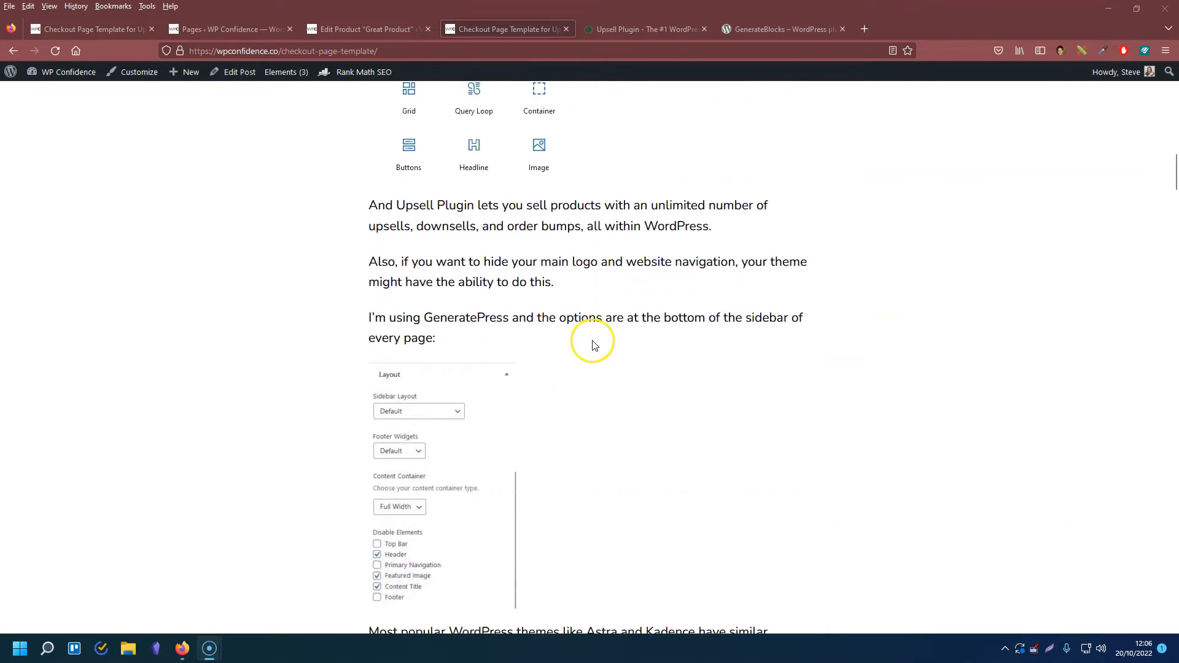
pyautogui.scroll(-15, 595, 348)
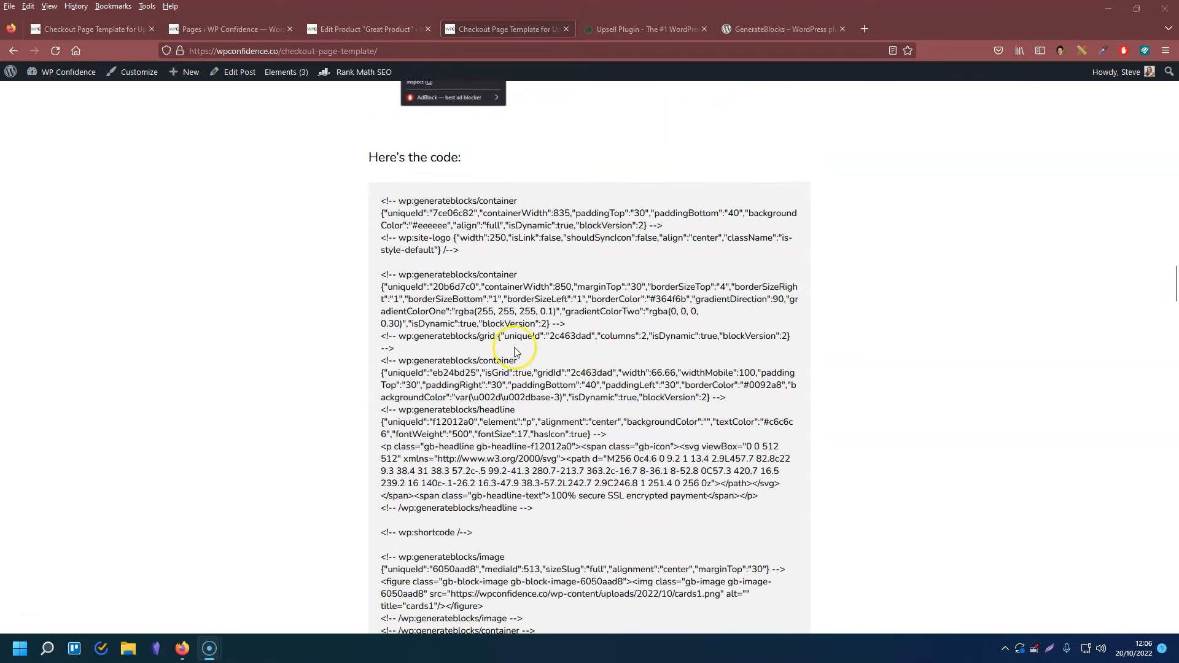
pyautogui.moveTo(395, 202); pyautogui.dragTo(470, 455)
pyautogui.click(470, 455)
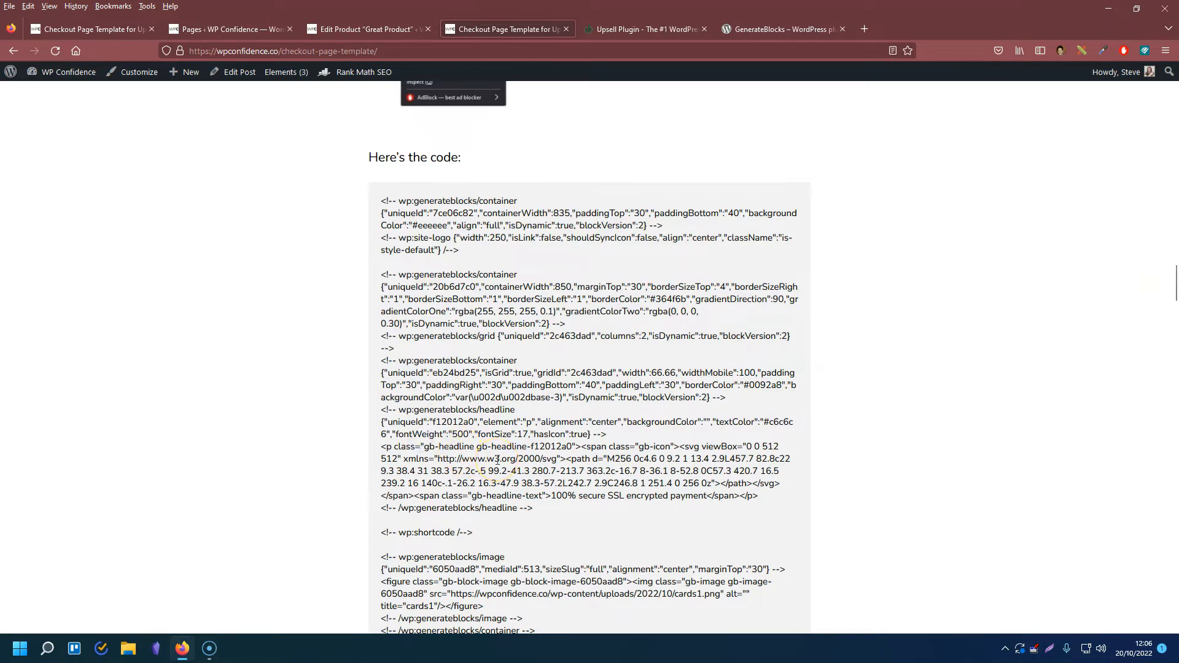
pyautogui.scroll(15, 533, 485)
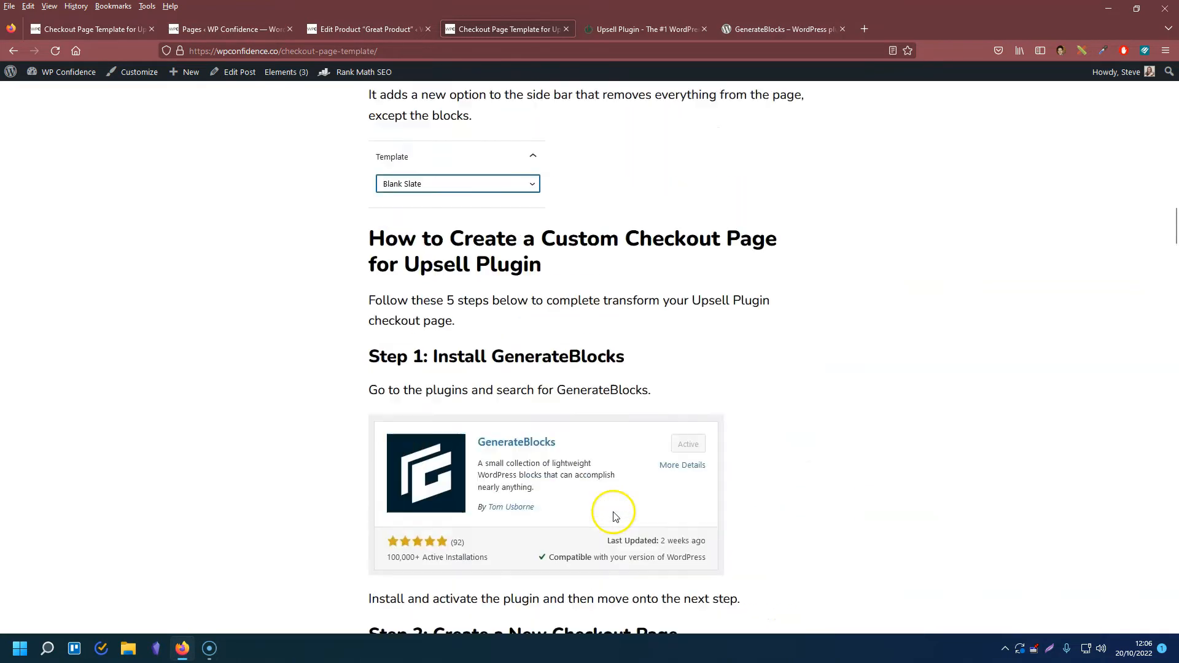
pyautogui.scroll(15, 581, 495)
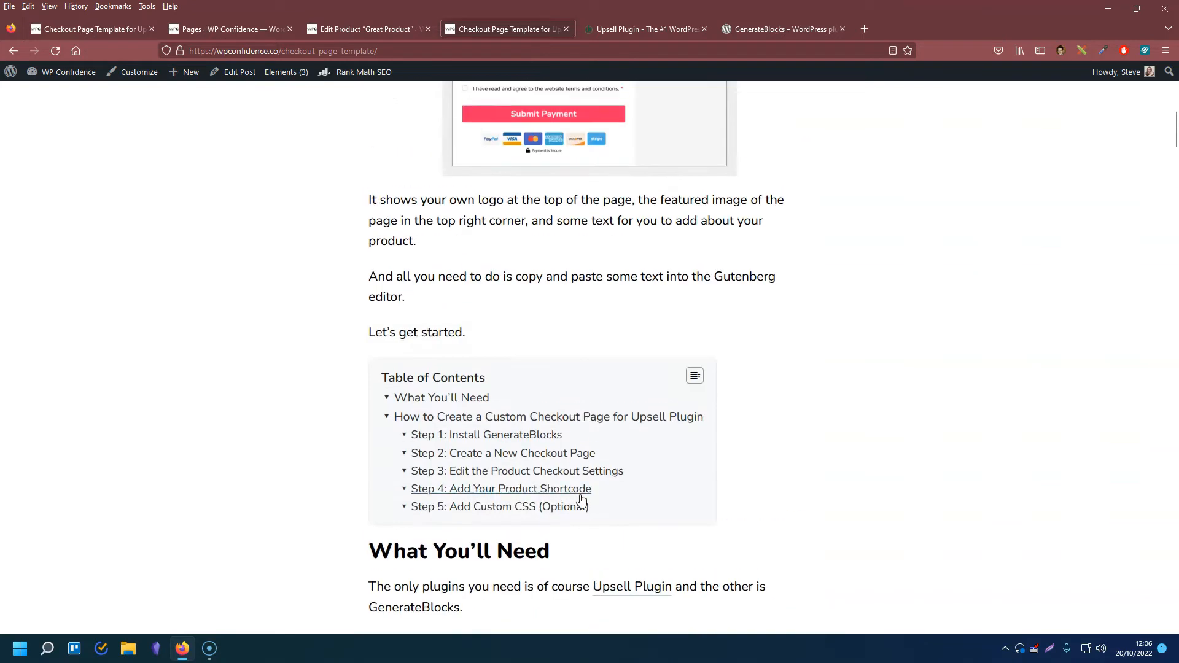
pyautogui.scroll(5, 577, 494)
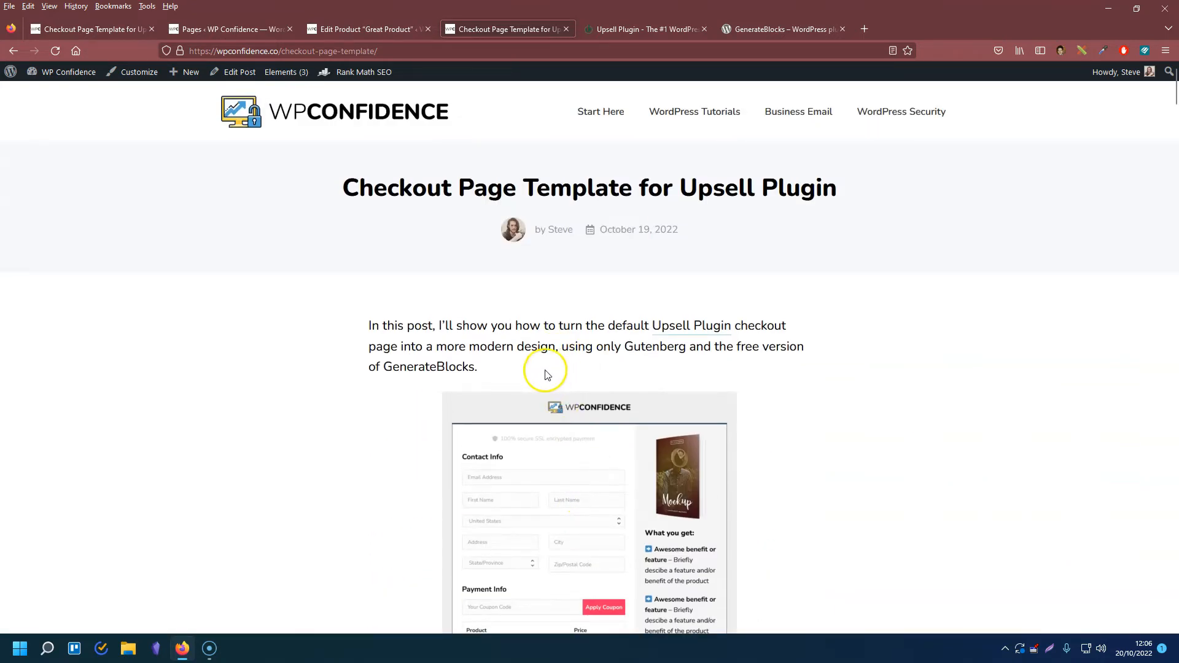
pyautogui.moveTo(386, 366); pyautogui.dragTo(476, 366)
pyautogui.click(476, 367)
# Check the license package pricing on the Upsell Plugin website and return to the checkout template post
pyautogui.click(636, 32)
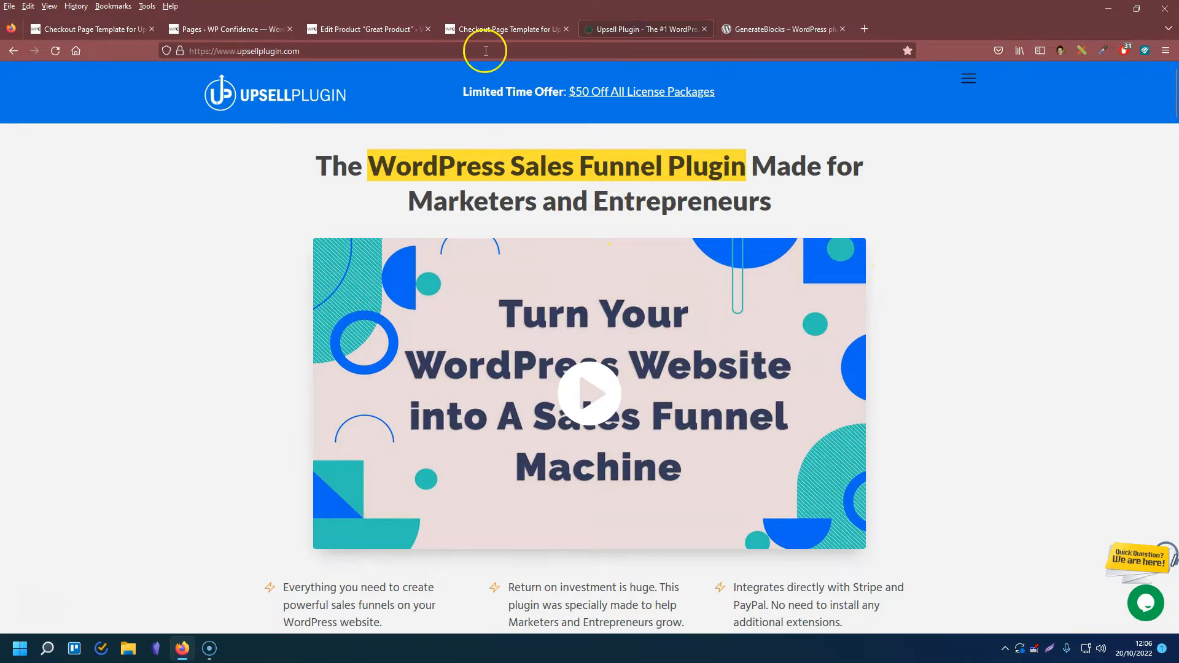
pyautogui.moveTo(1174, 92); pyautogui.dragTo(1174, 390)
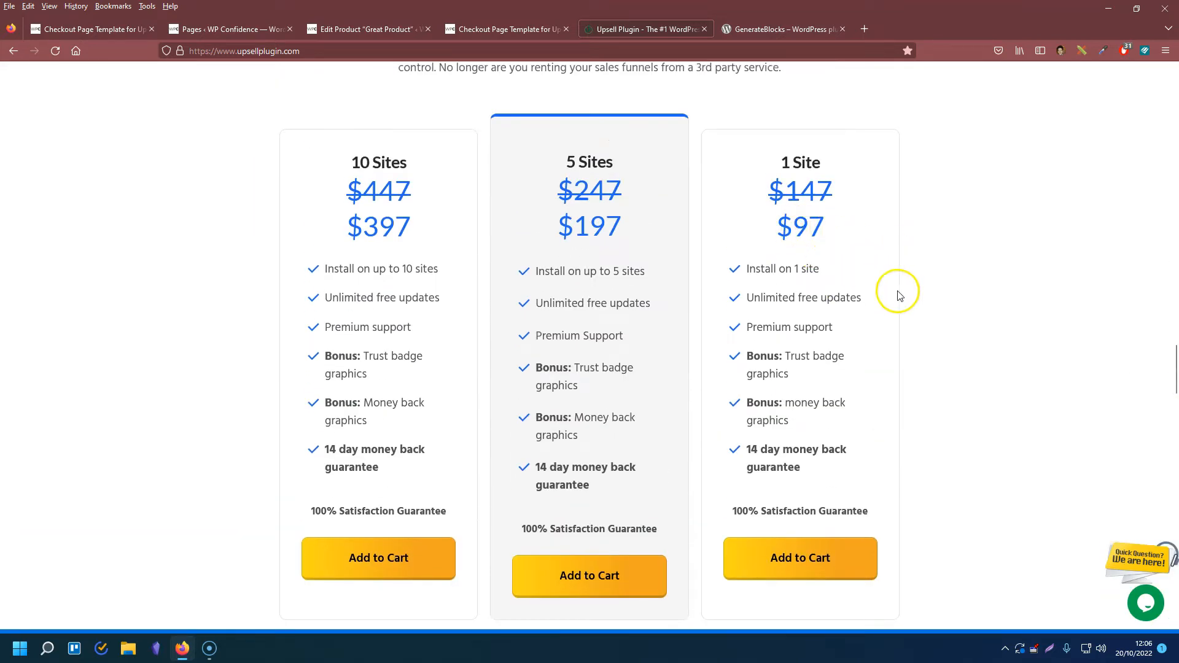
pyautogui.click(515, 29)
pyautogui.moveTo(347, 187); pyautogui.dragTo(850, 190)
pyautogui.click(627, 192)
pyautogui.click(850, 189)
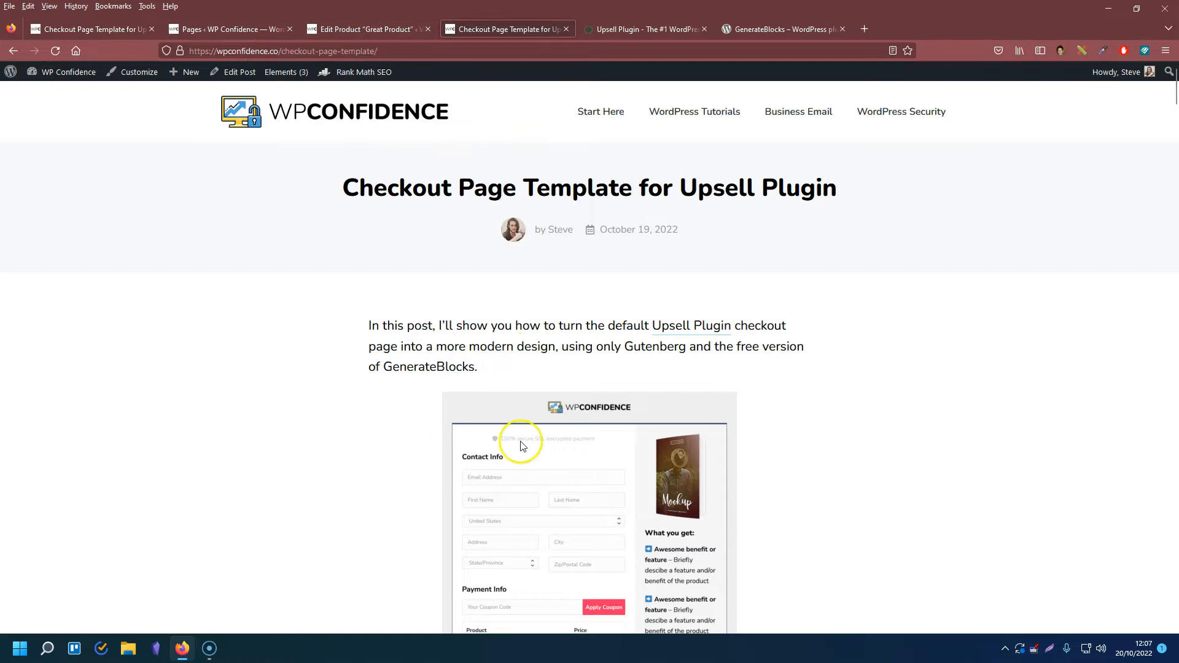
pyautogui.scroll(-3, 553, 436)
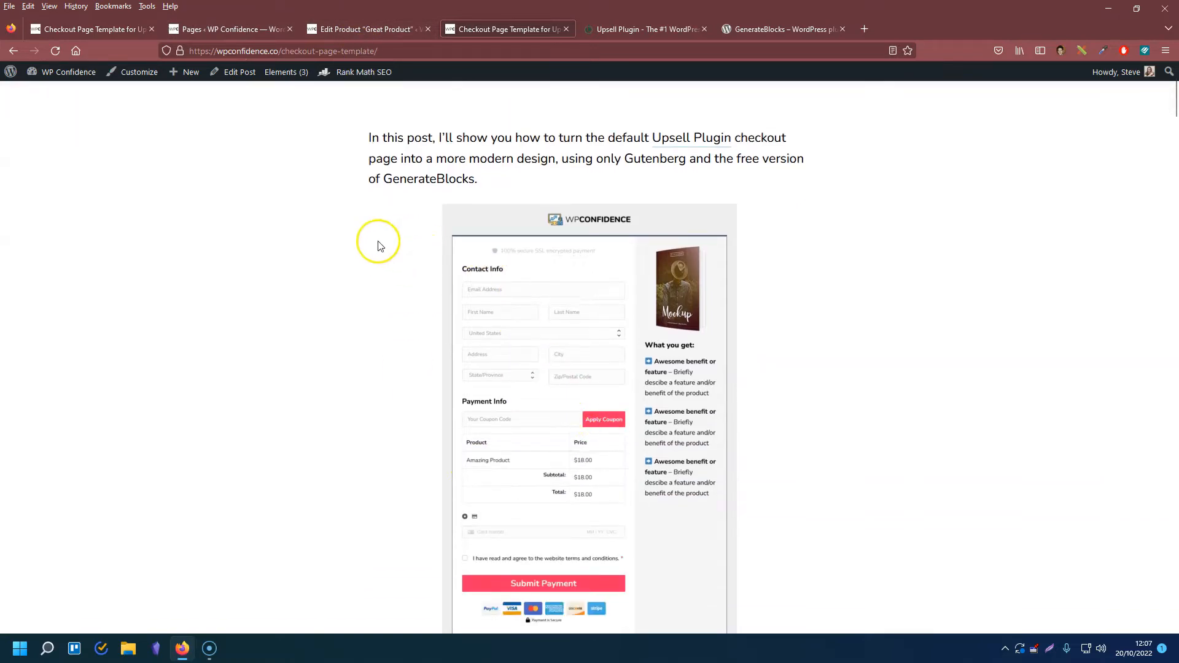
# Open the Great Product's purchase URL from its URL options in a new browser tab
pyautogui.click(355, 28)
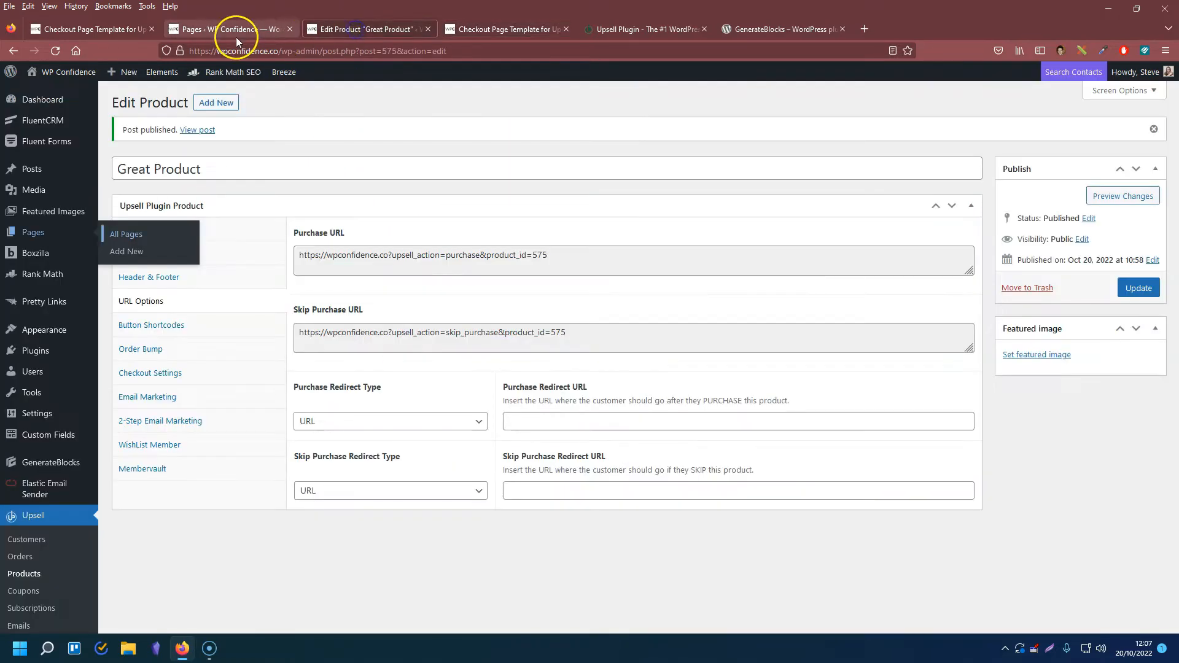
pyautogui.click(314, 596)
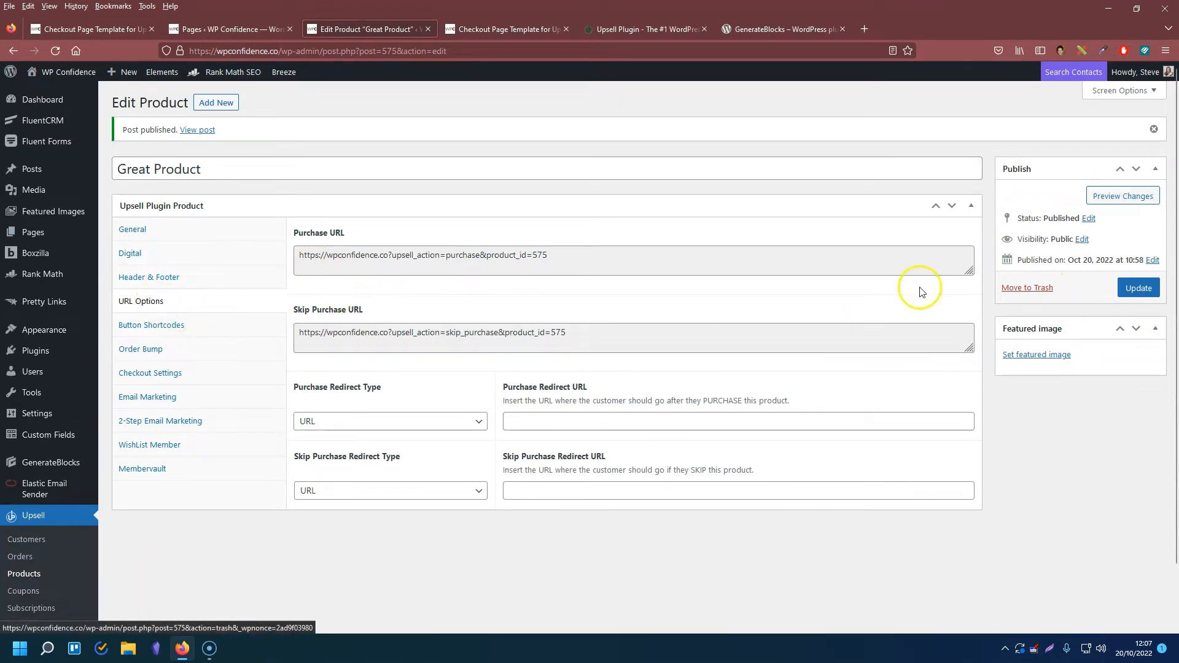
pyautogui.click(424, 258)
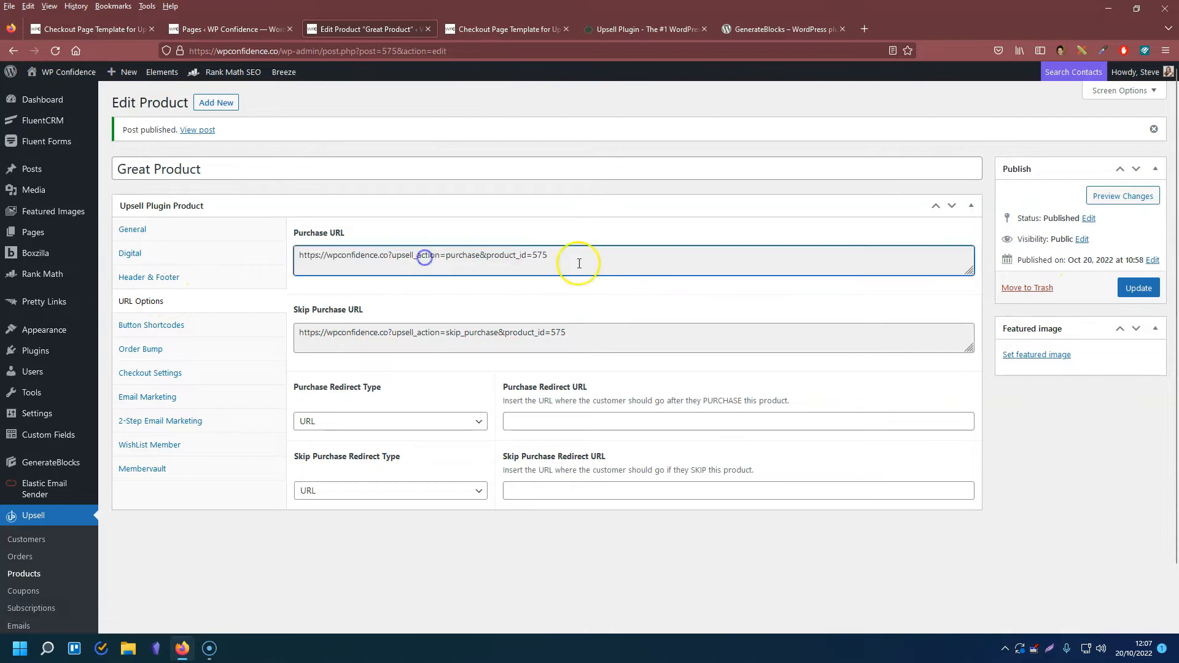
pyautogui.moveTo(552, 256); pyautogui.dragTo(294, 247)
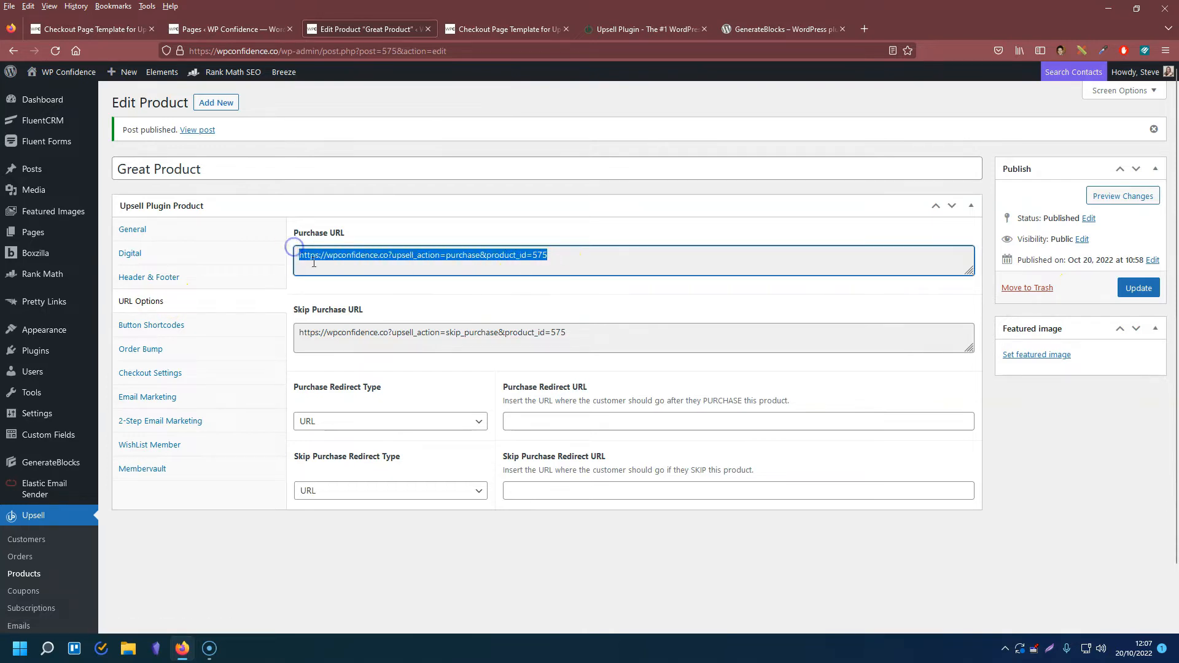
pyautogui.rightClick(391, 254)
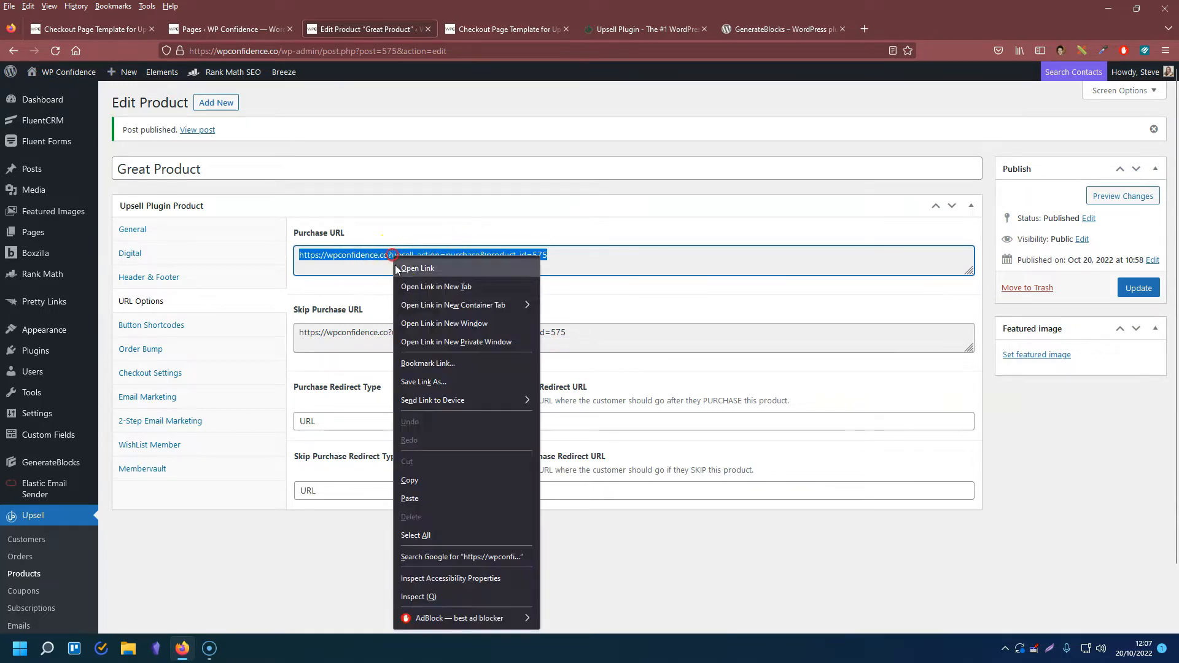
pyautogui.click(447, 286)
pyautogui.click(475, 29)
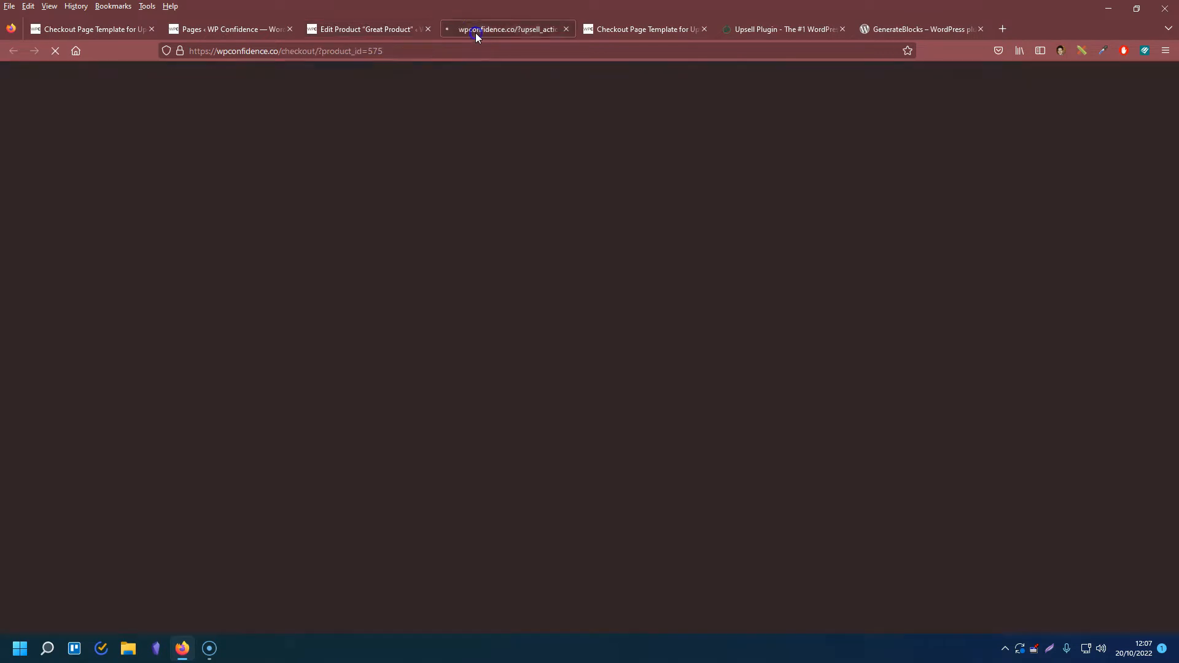
# Examine the default checkout page's billing details, payment info, order table and payment submission area
pyautogui.scroll(-2, 173, 293)
pyautogui.scroll(-1, 173, 293)
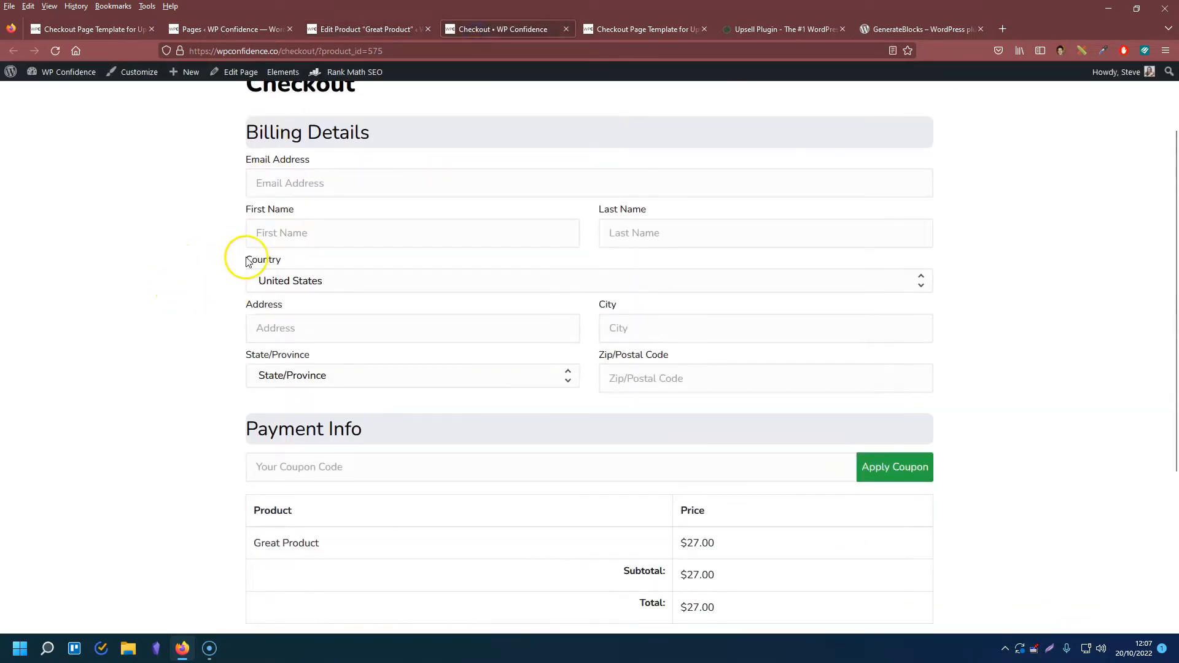
pyautogui.scroll(1, 318, 279)
pyautogui.scroll(-2, 350, 274)
pyautogui.scroll(1, 353, 271)
pyautogui.scroll(-4, 353, 274)
pyautogui.scroll(2, 362, 286)
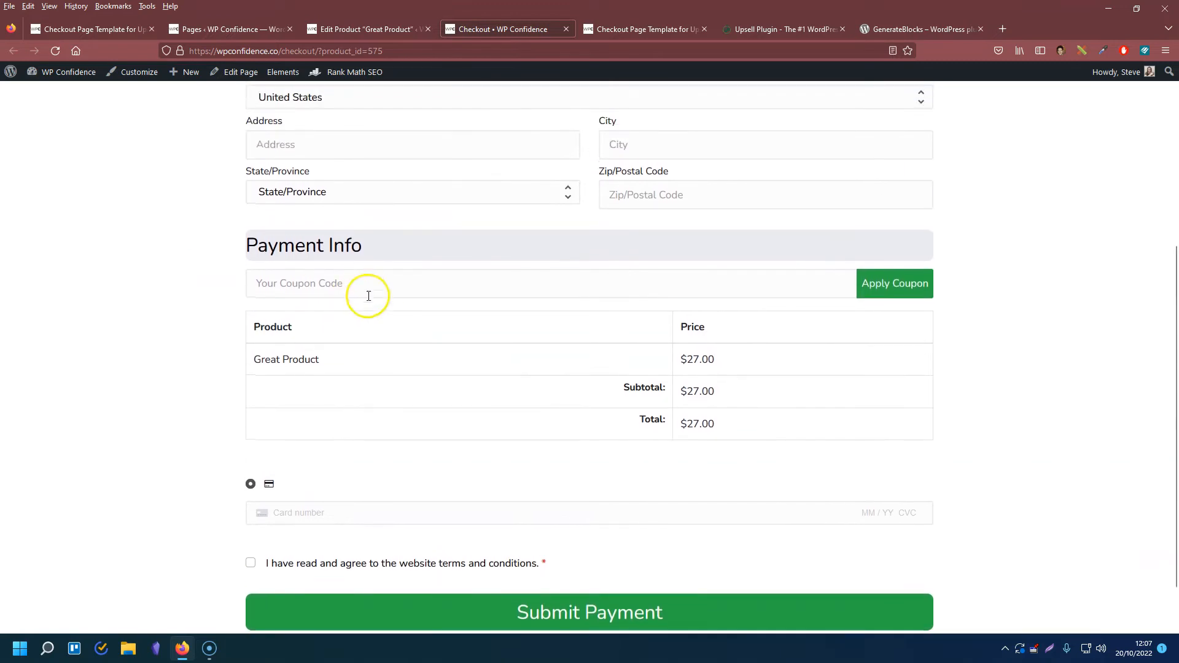
pyautogui.scroll(4, 379, 307)
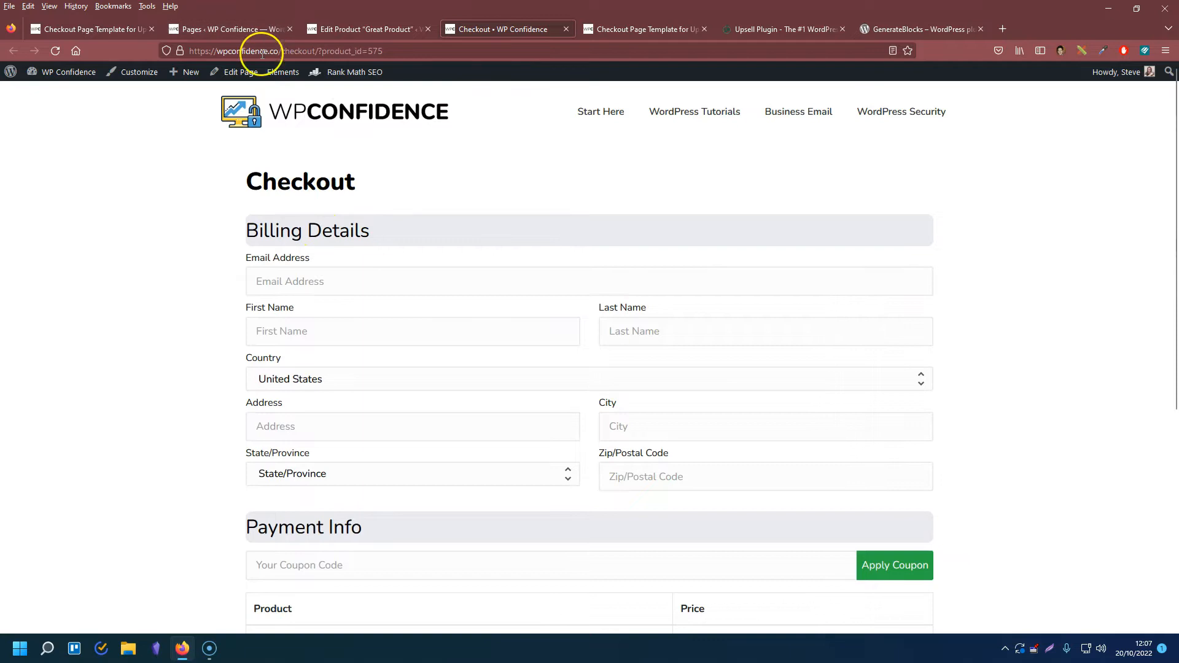
# Open the Checkout page in the block editor to view its shortcode, and return to the live checkout page
pyautogui.click(261, 29)
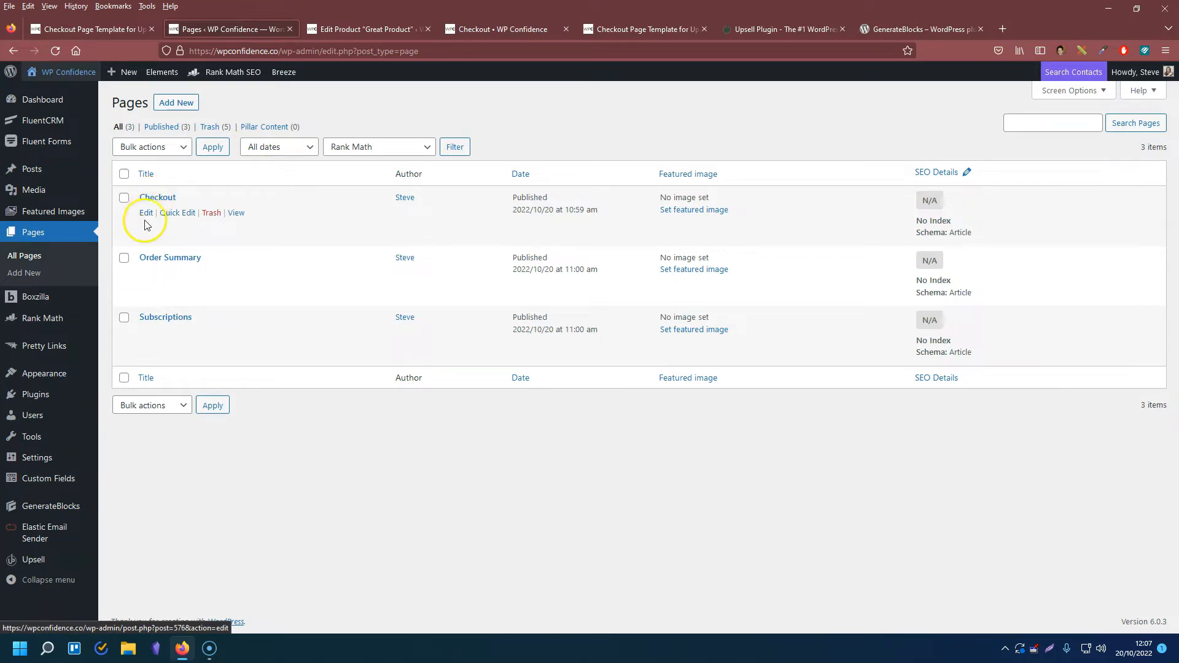
pyautogui.click(146, 215)
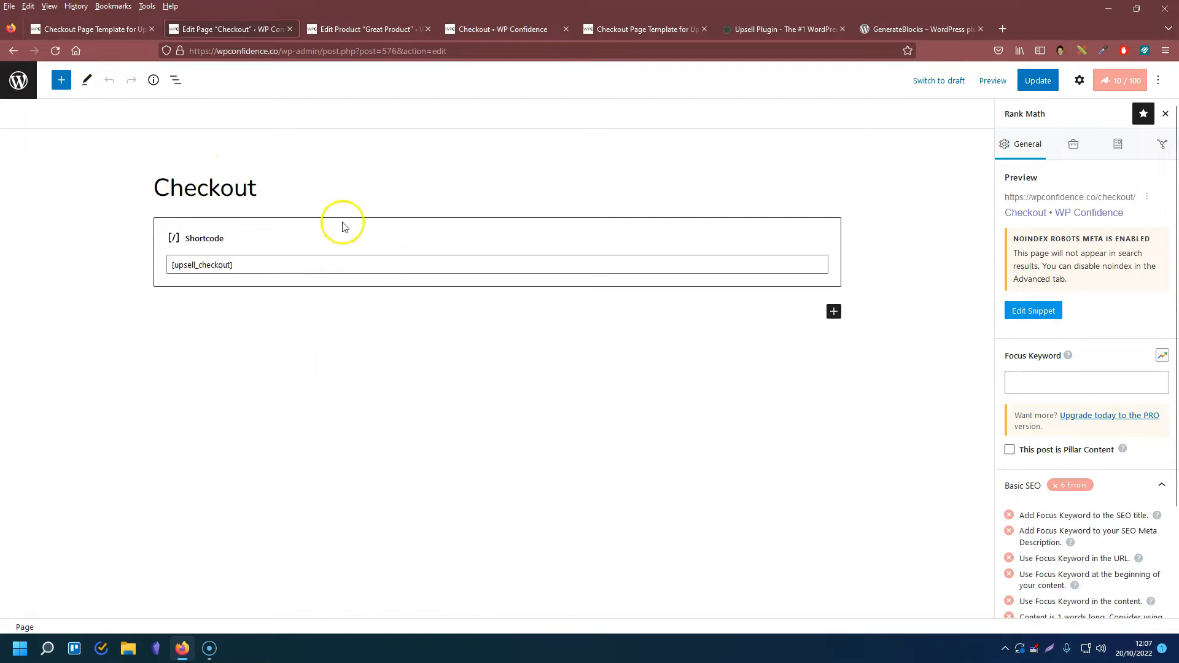
pyautogui.click(485, 29)
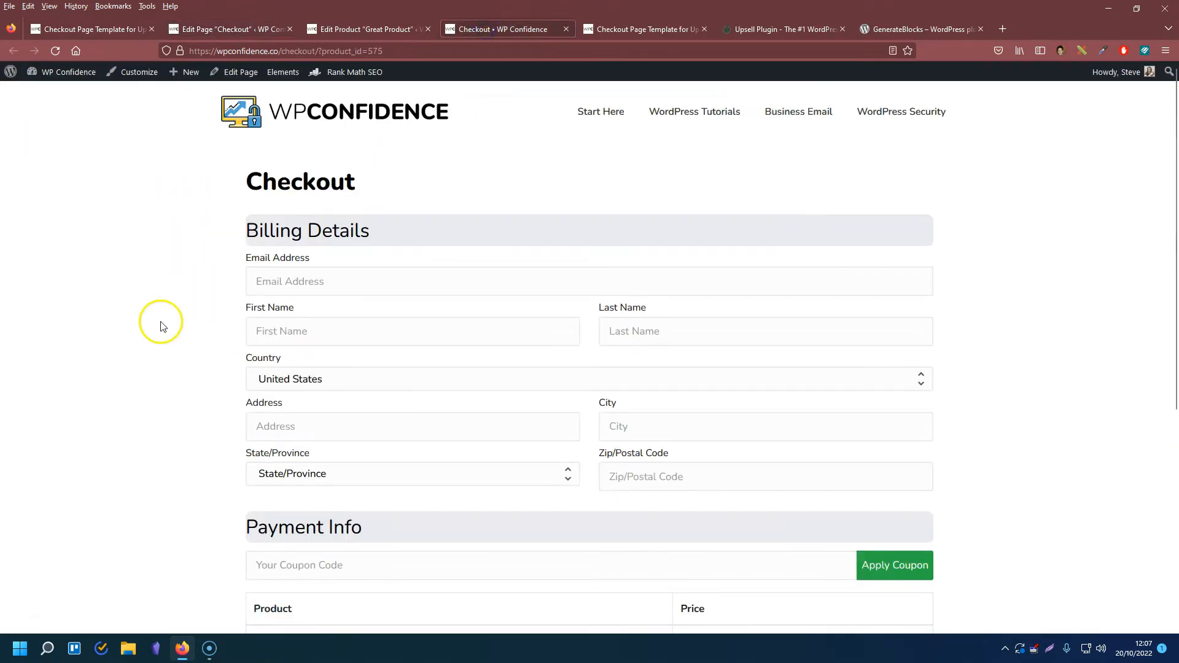
# Examine the redesigned checkout layout in the template post's preview image, including the form and product benefits column
pyautogui.click(636, 33)
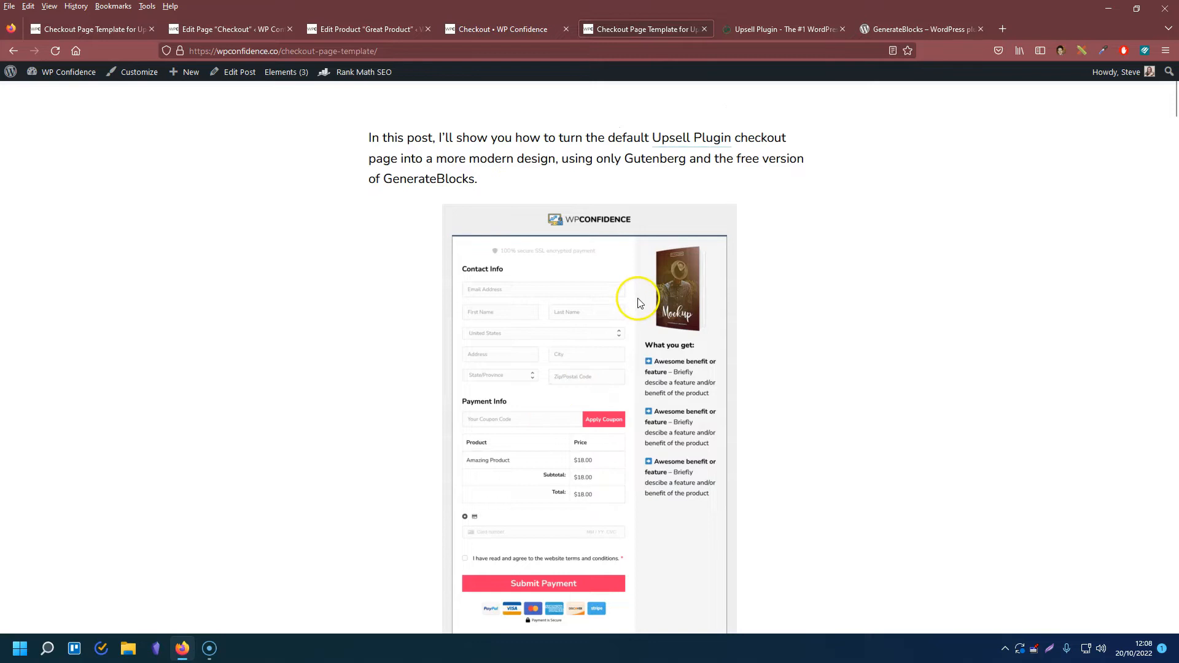
pyautogui.scroll(-1, 632, 313)
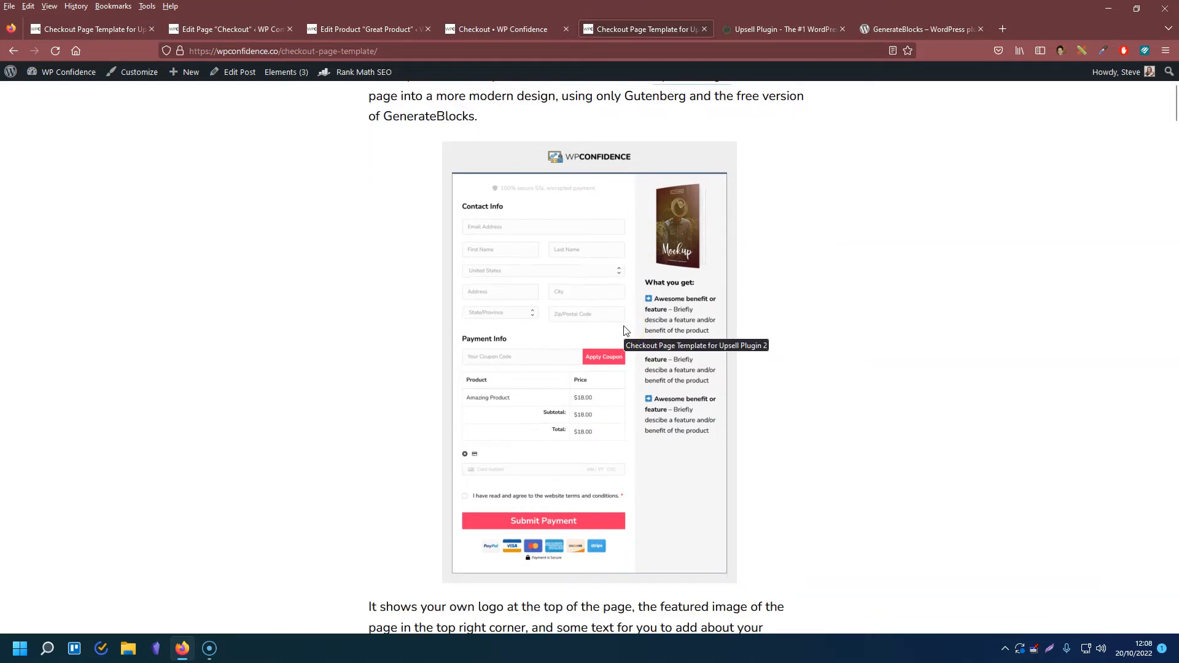
pyautogui.scroll(1, 610, 350)
pyautogui.scroll(-2, 605, 216)
pyautogui.scroll(3, 589, 279)
pyautogui.scroll(-3, 592, 288)
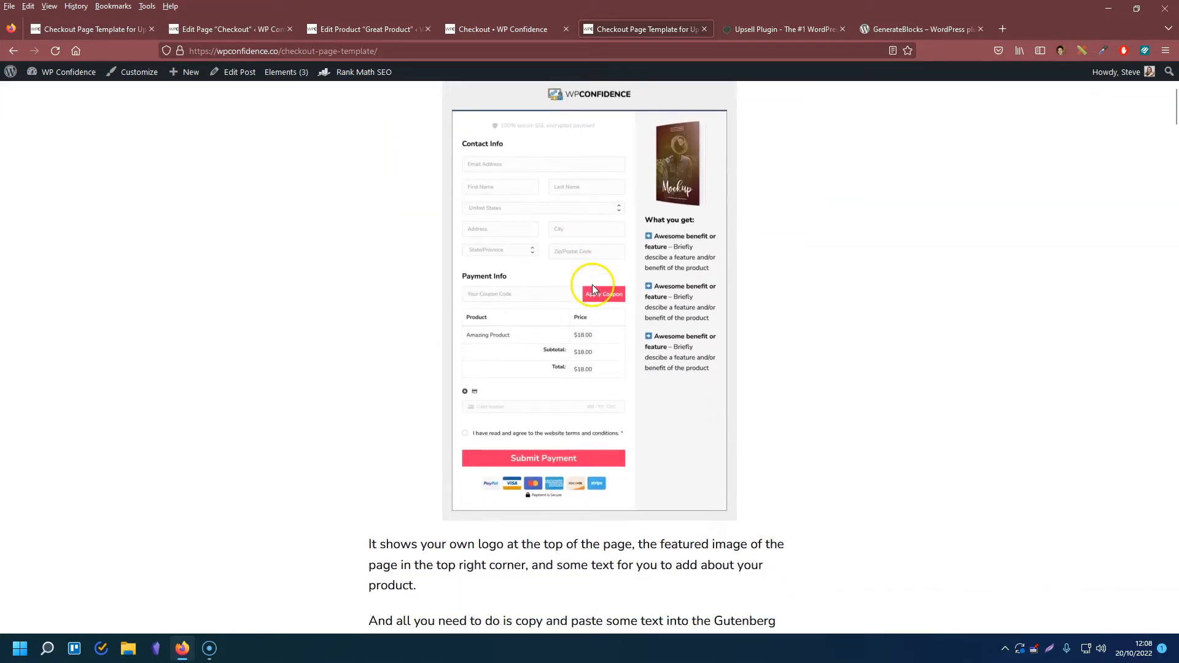
pyautogui.scroll(2, 586, 304)
pyautogui.scroll(-1, 580, 319)
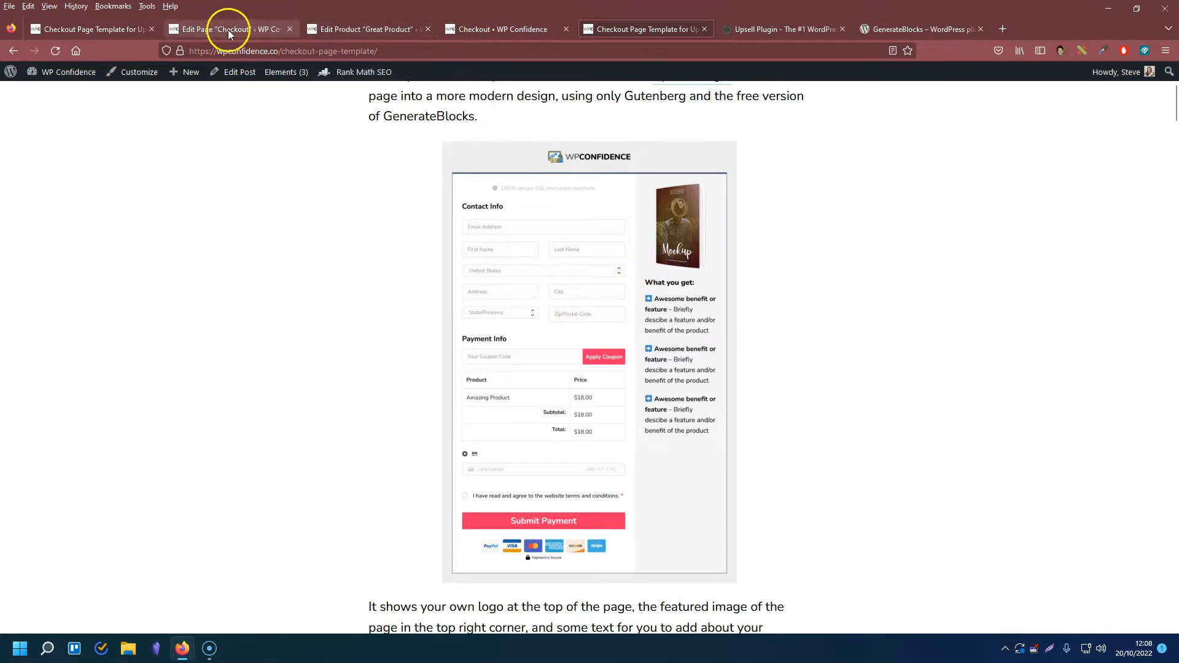
# View the GenerateBlocks plugin page in the WordPress.org plugin directory
pyautogui.click(908, 32)
pyautogui.scroll(-2, 395, 434)
pyautogui.moveTo(373, 286); pyautogui.dragTo(508, 289)
pyautogui.click(508, 289)
pyautogui.scroll(2, 352, 238)
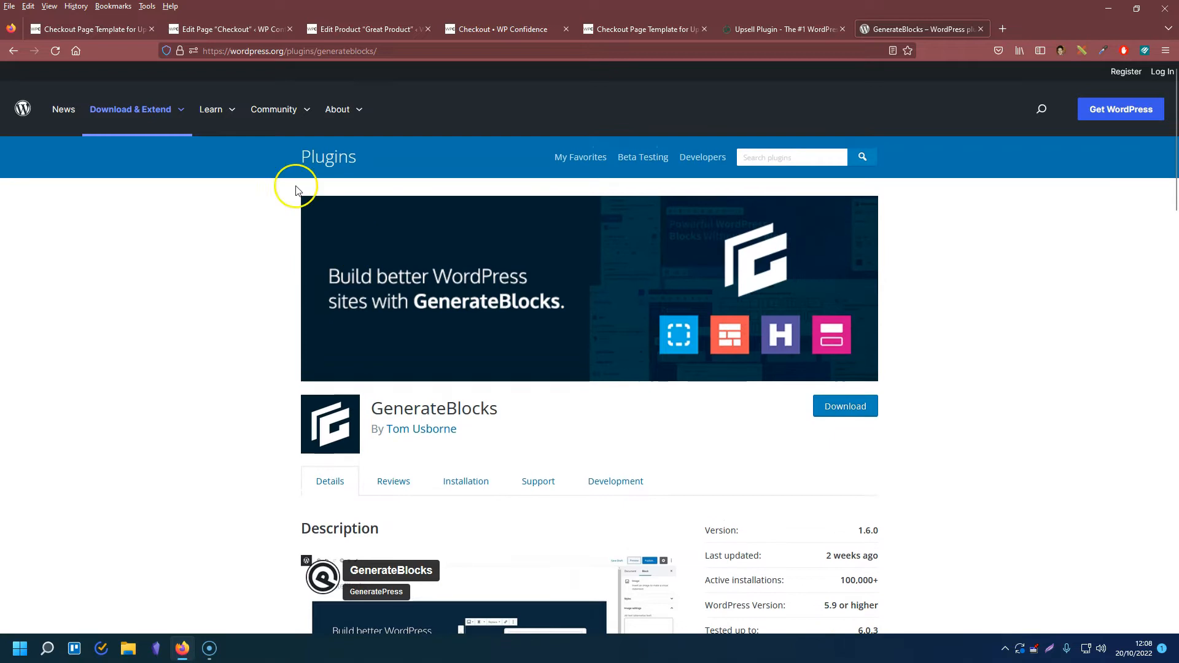
# Search for "generateblocks" on the site's Add Plugins page
pyautogui.click(237, 31)
pyautogui.click(344, 31)
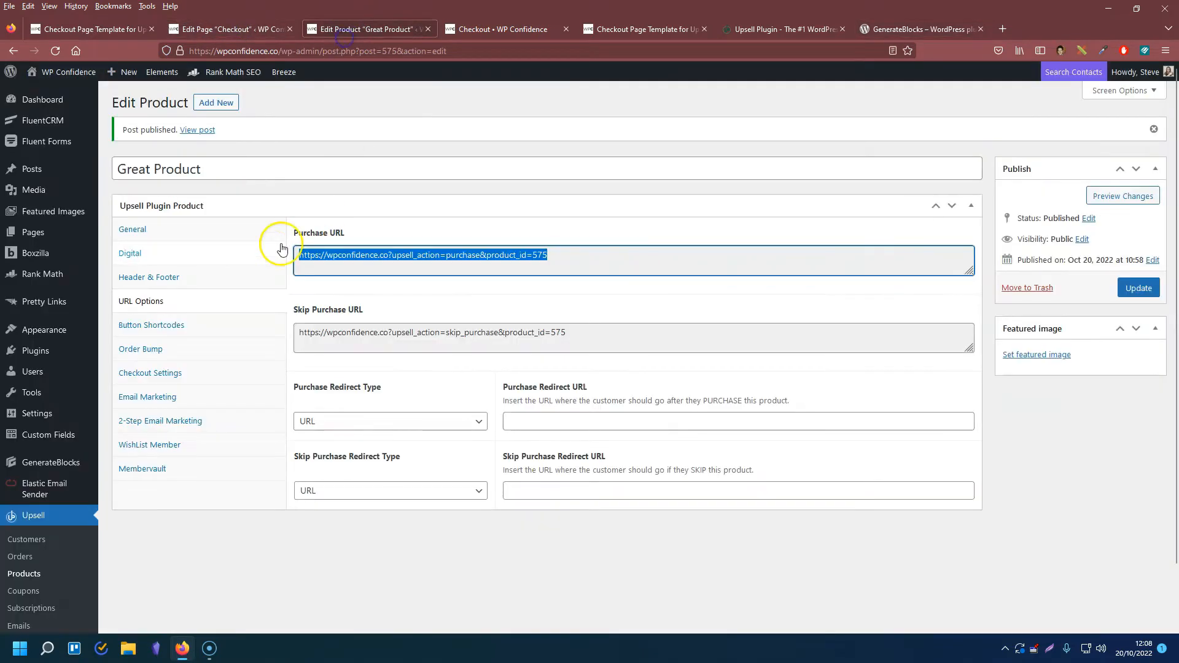
pyautogui.moveTo(68, 354)
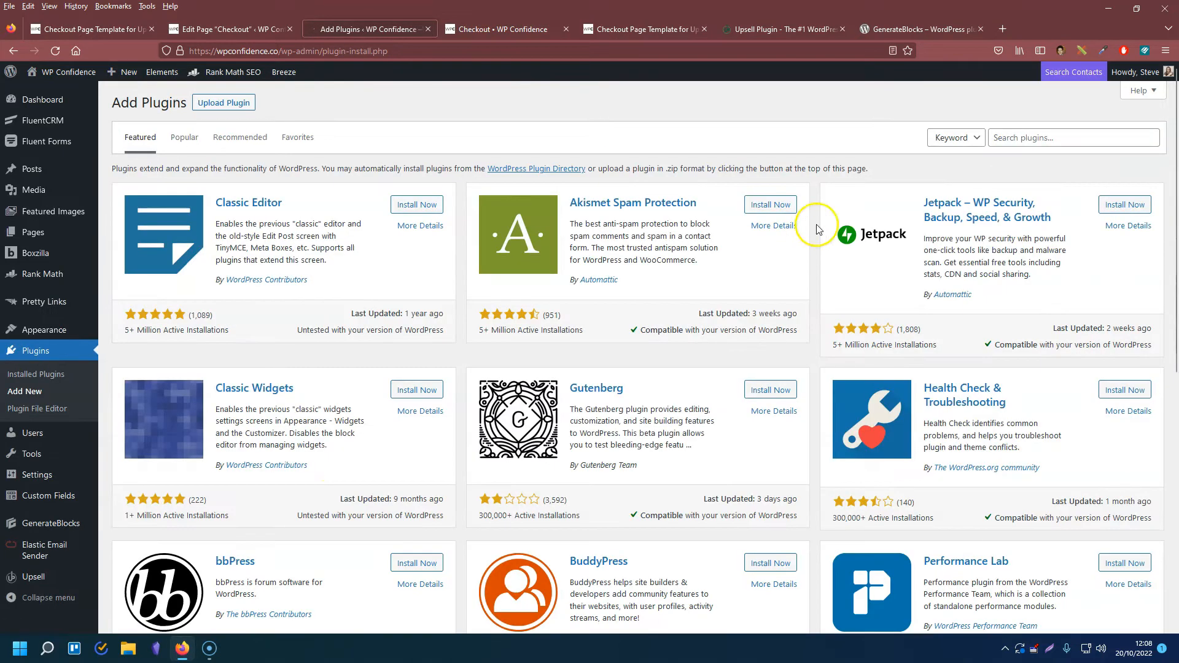
pyautogui.click(1056, 132)
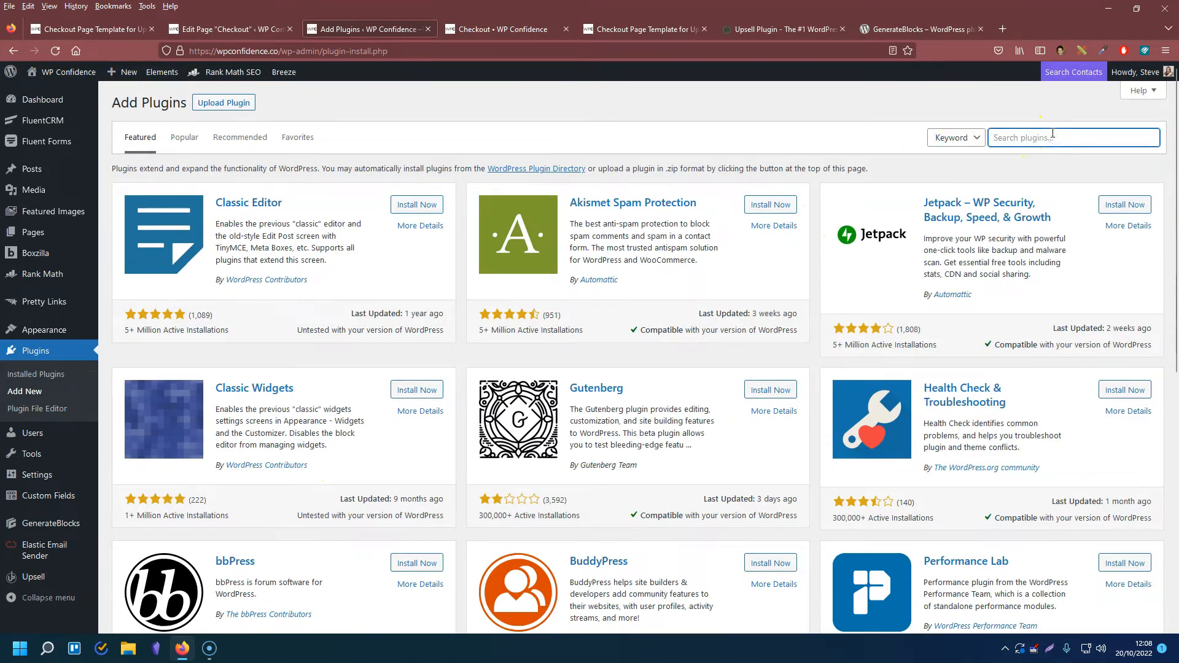
pyautogui.write('generate')
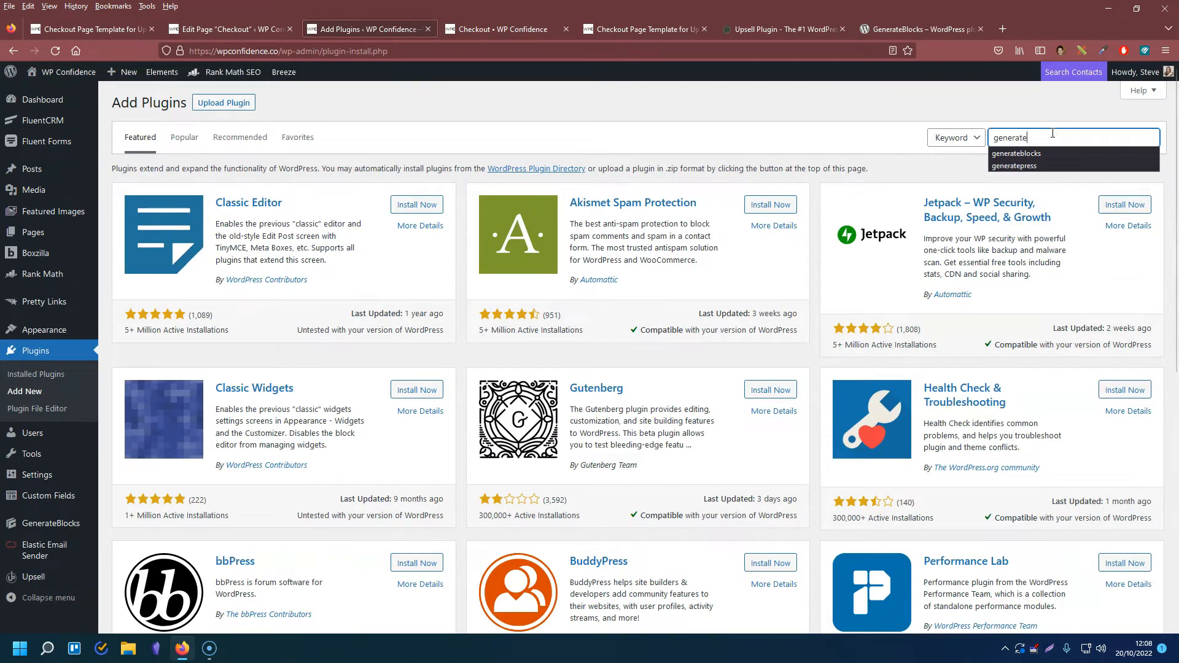
pyautogui.write('blocks')
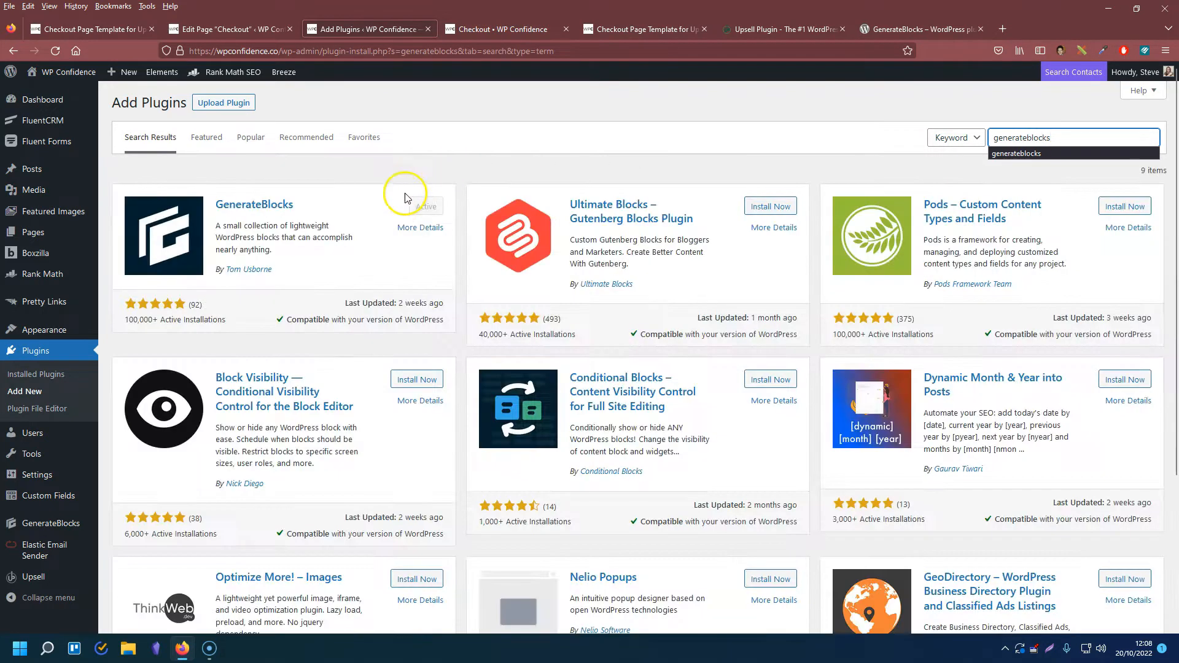
# Open the site's Pages list and start a new page
pyautogui.click(262, 240)
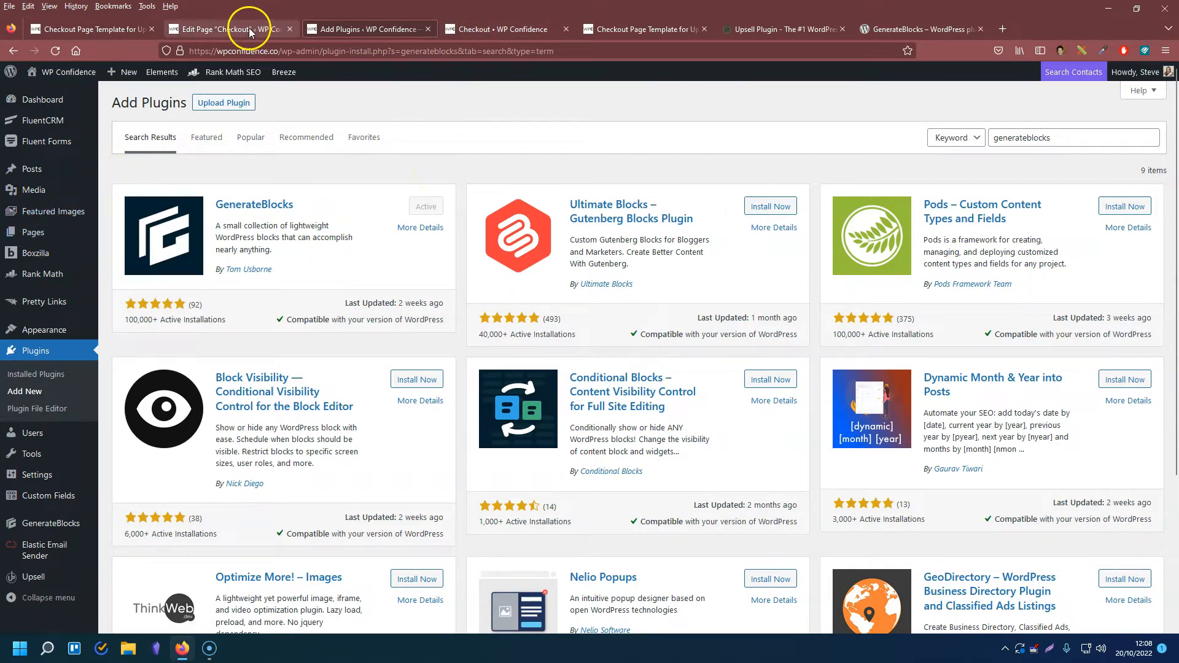
pyautogui.click(47, 232)
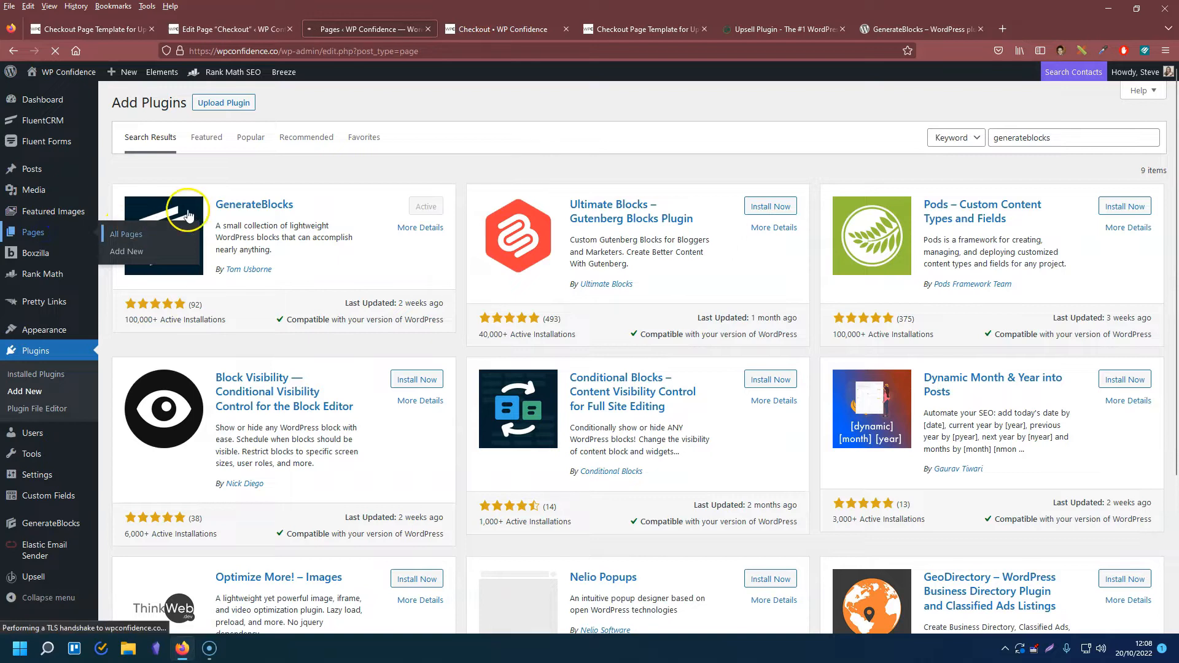
pyautogui.click(177, 109)
# Close the Checkout editor, live Checkout page, Upsell Plugin and GenerateBlocks directory tabs, keeping the new page and the template post open
pyautogui.click(289, 29)
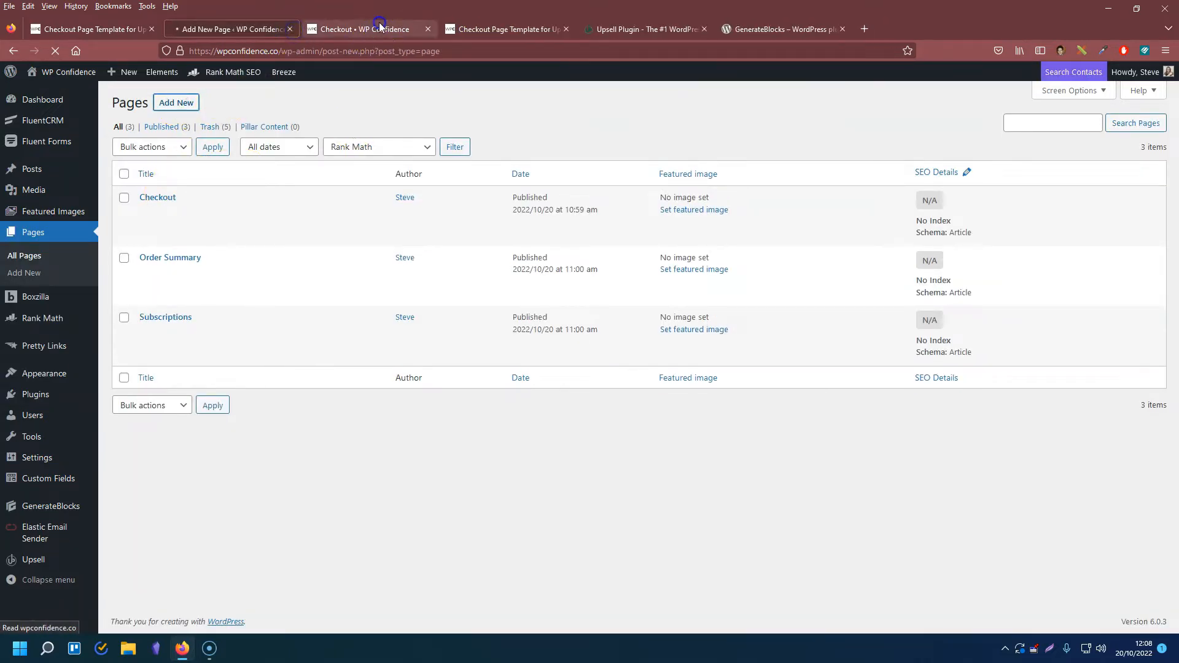
pyautogui.click(380, 27)
pyautogui.click(428, 28)
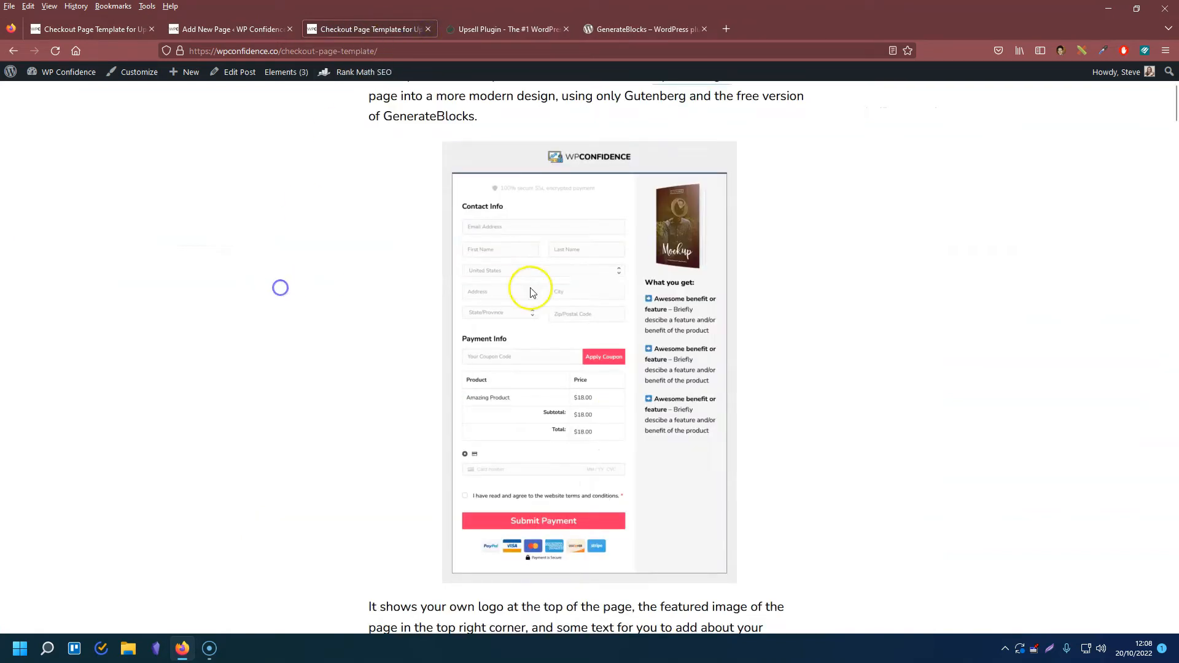
pyautogui.click(565, 28)
pyautogui.click(566, 28)
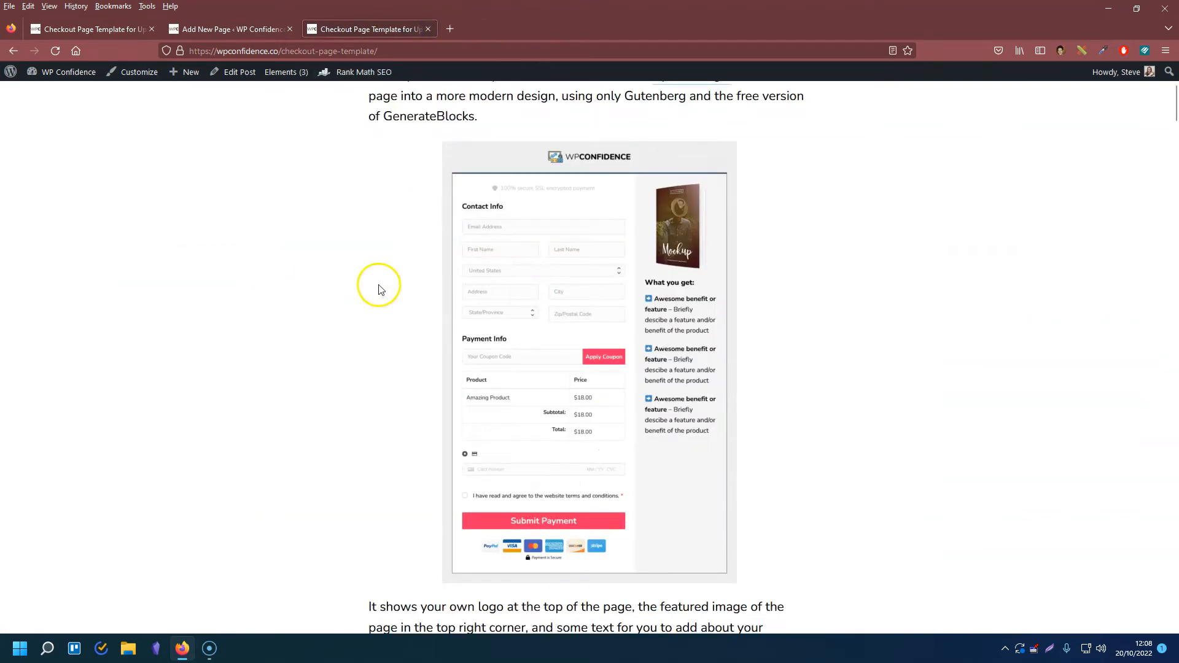
# Read the template post's table of contents and its What You'll Need section, including the GenerateBlocks blocks and theme layout options
pyautogui.scroll(-5, 528, 335)
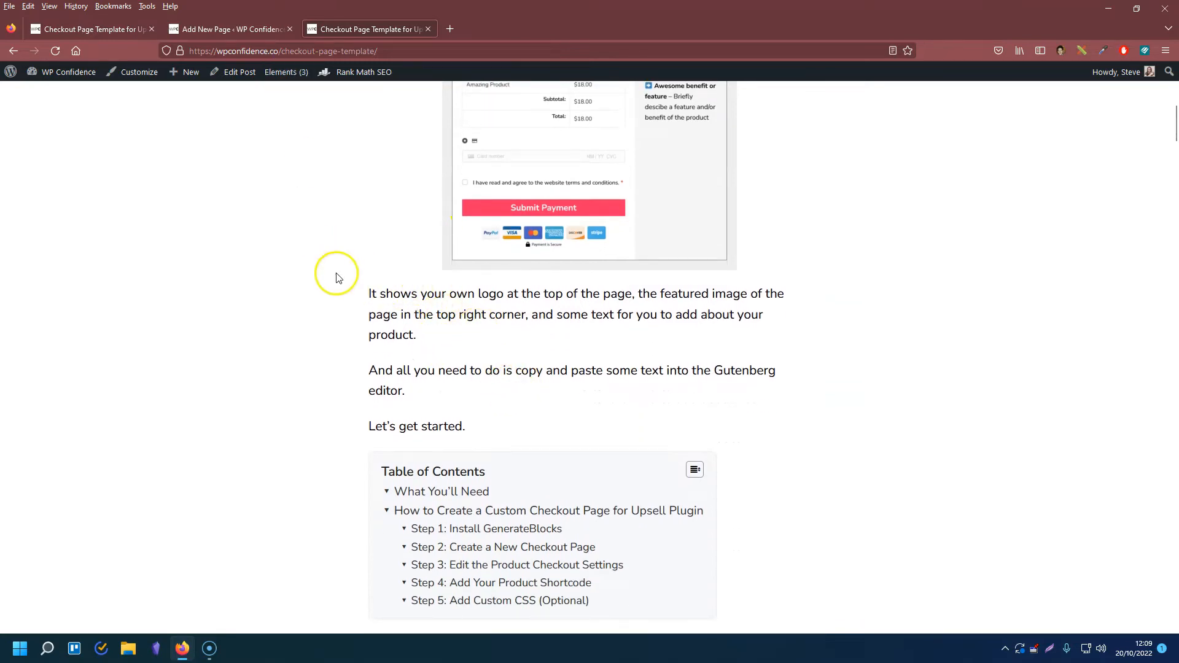
pyautogui.scroll(-2, 527, 366)
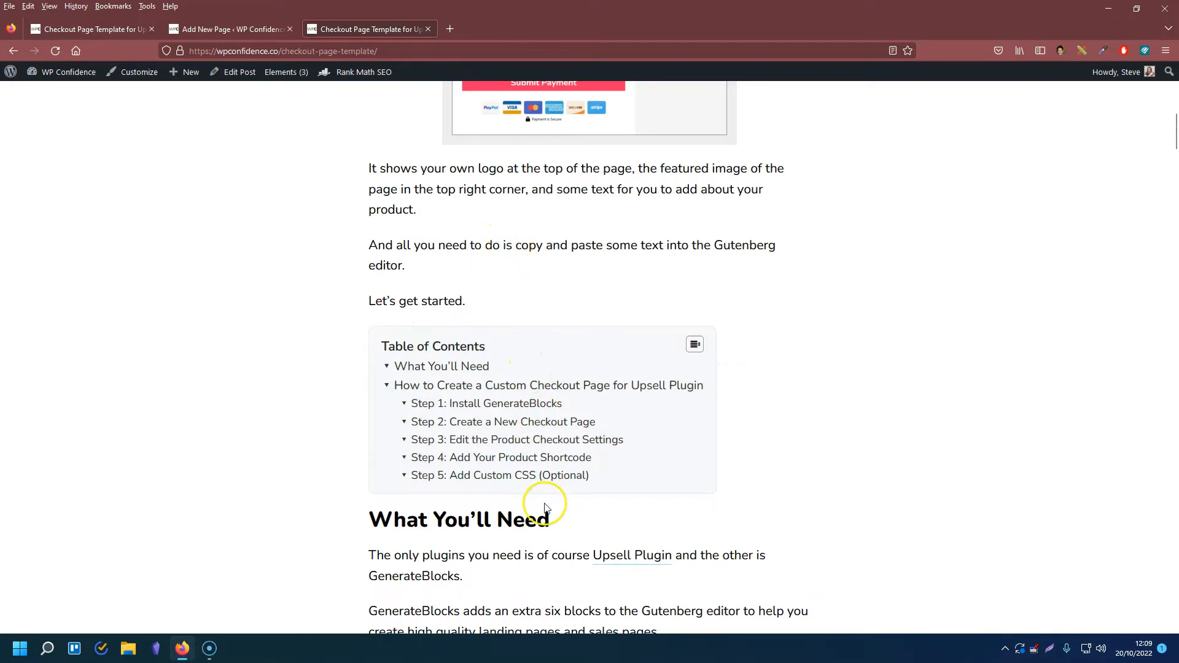
pyautogui.scroll(-3, 526, 561)
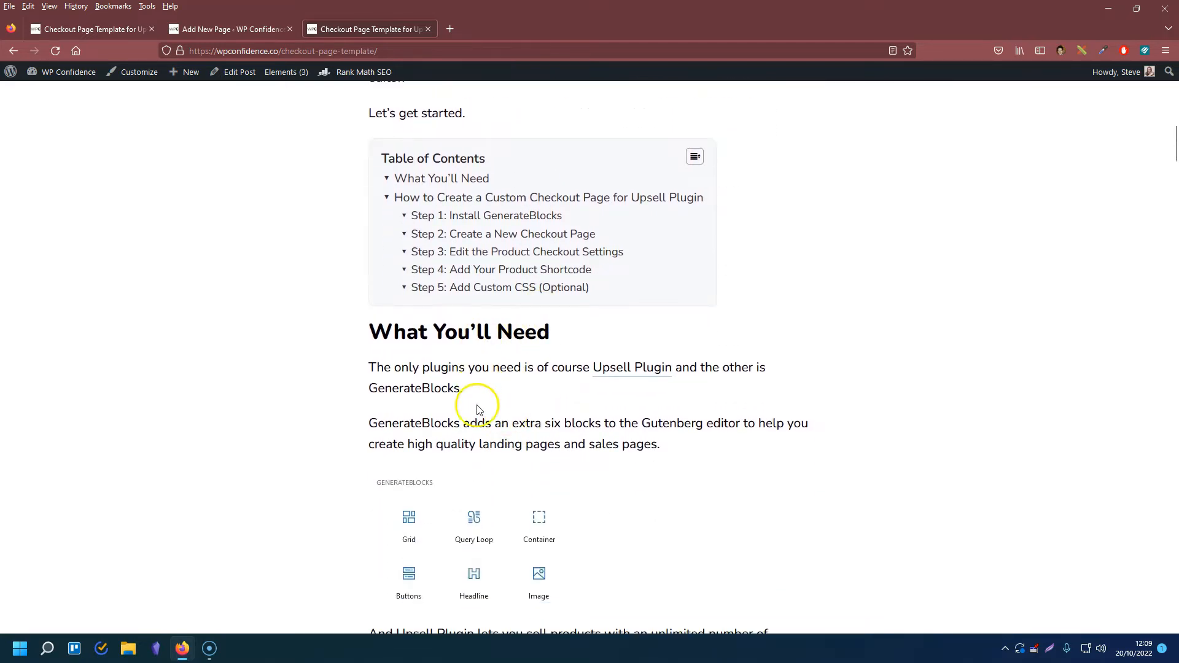
pyautogui.scroll(-2, 485, 393)
pyautogui.scroll(-2, 504, 344)
pyautogui.scroll(-1, 504, 398)
pyautogui.scroll(1, 500, 389)
pyautogui.scroll(-1, 482, 399)
pyautogui.scroll(1, 477, 264)
pyautogui.scroll(1, 493, 383)
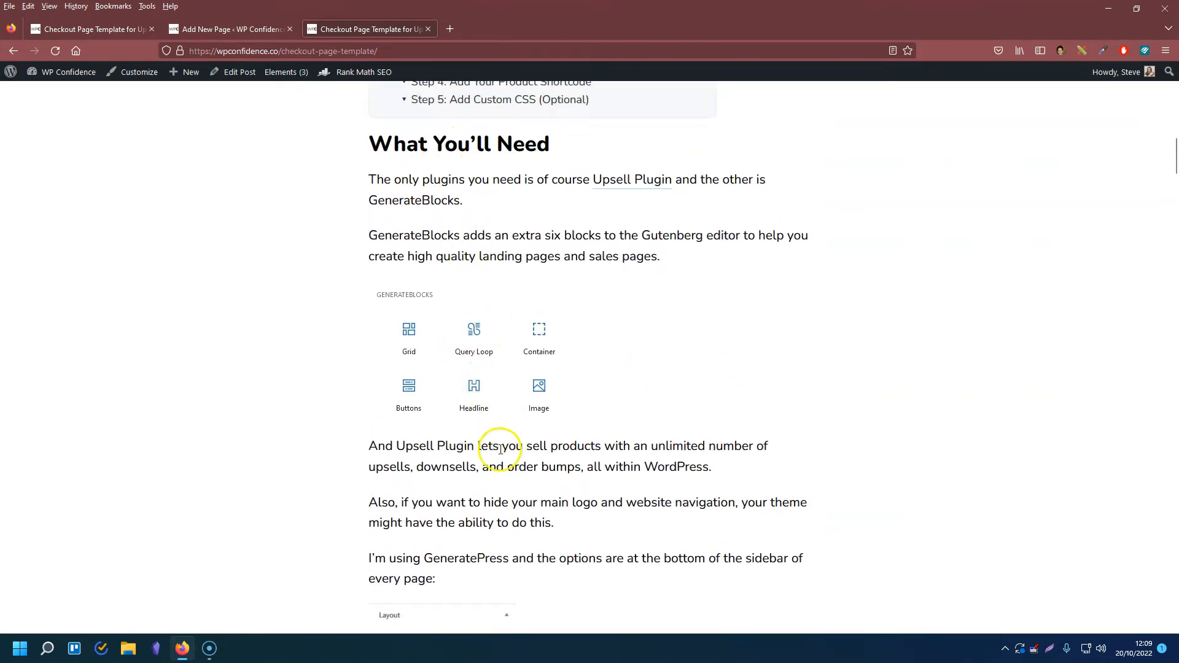
pyautogui.scroll(-1, 510, 467)
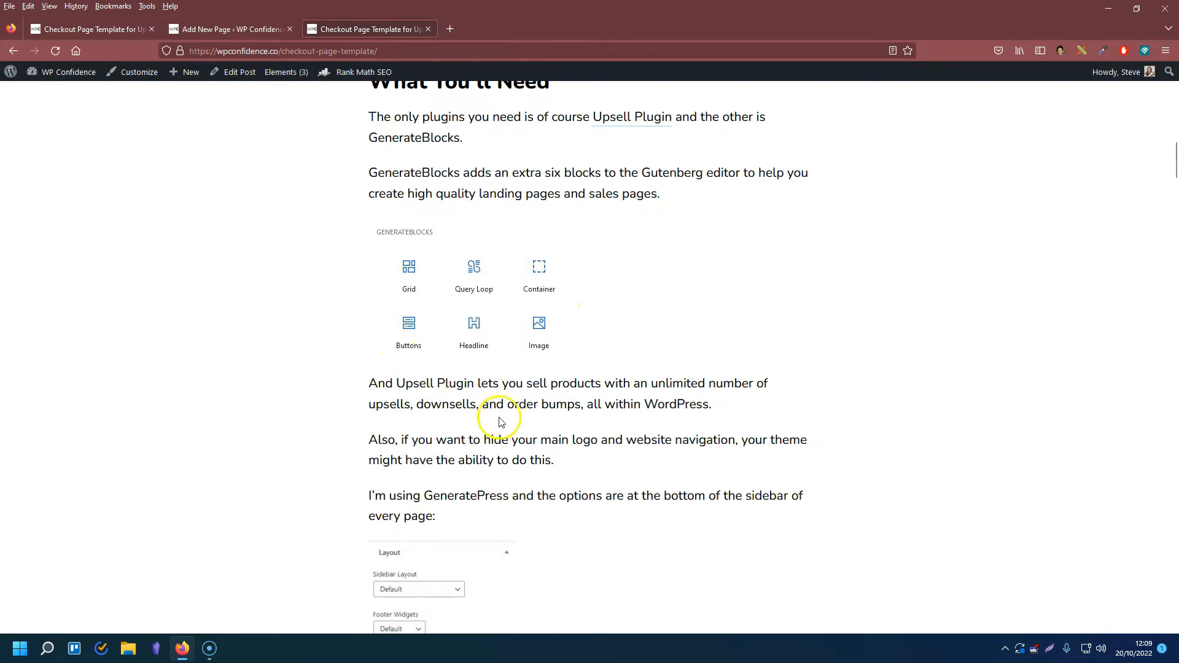
pyautogui.scroll(-2, 560, 392)
pyautogui.scroll(-3, 600, 371)
# Return to the new page in the editor and title it "Great Product"
pyautogui.click(186, 41)
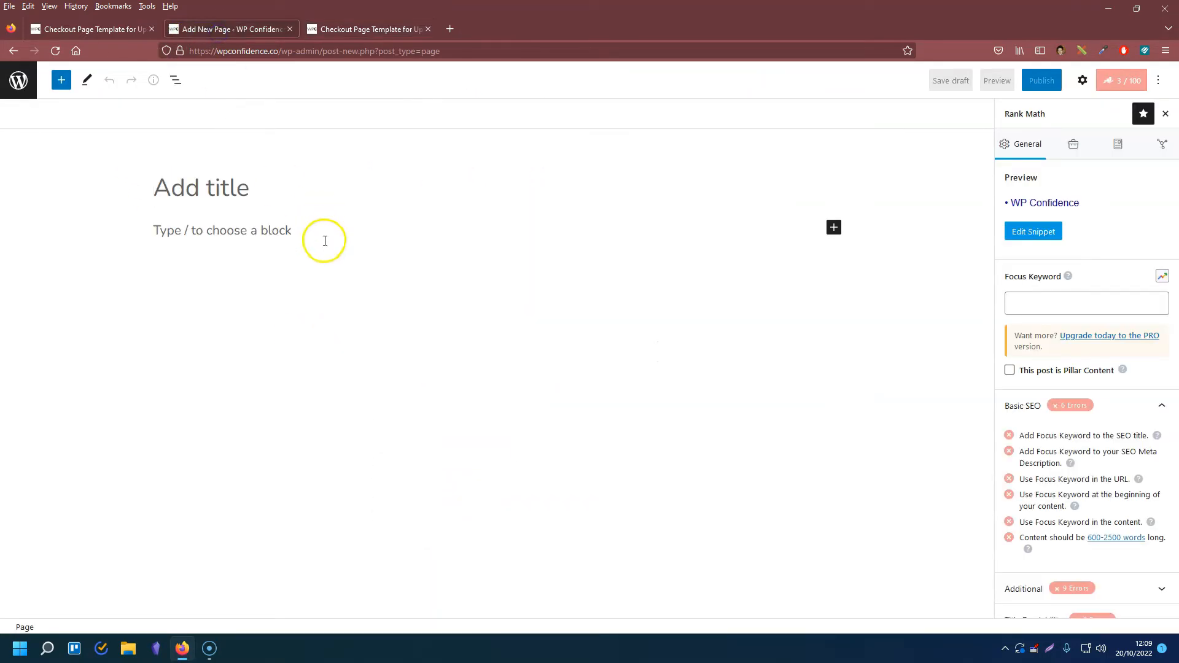
pyautogui.click(288, 197)
pyautogui.write('Great Product')
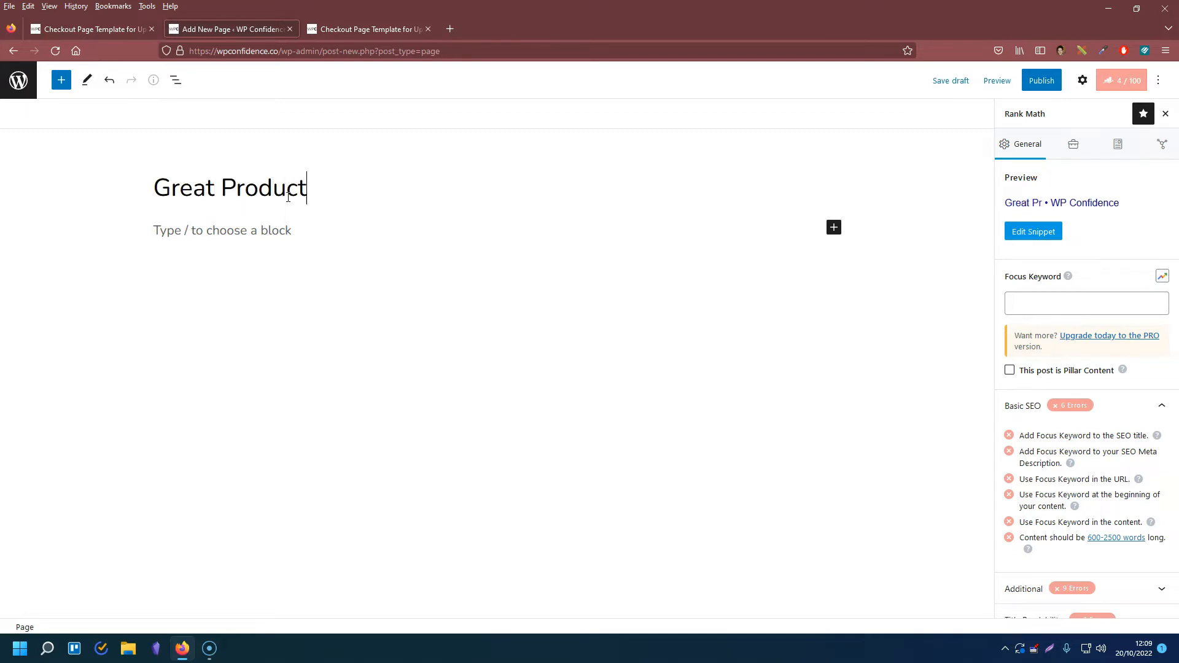
# Copy the entire GenerateBlocks code listing under "Here's the code:" in the checkout template post
pyautogui.click(363, 29)
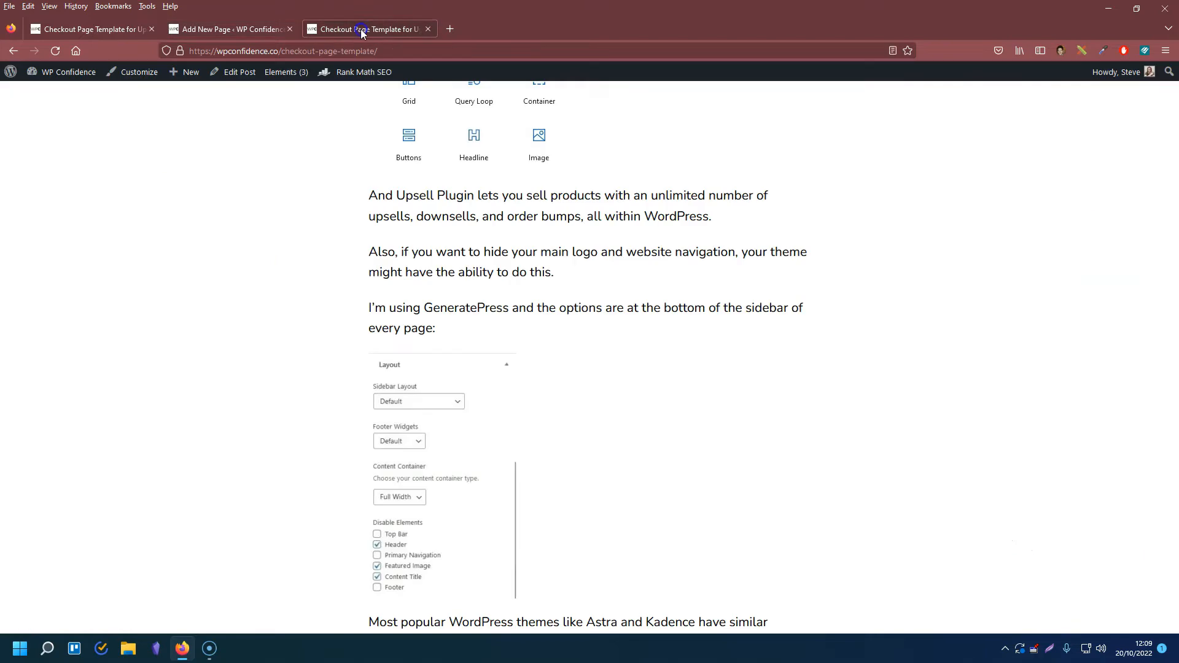
pyautogui.scroll(-15, 624, 396)
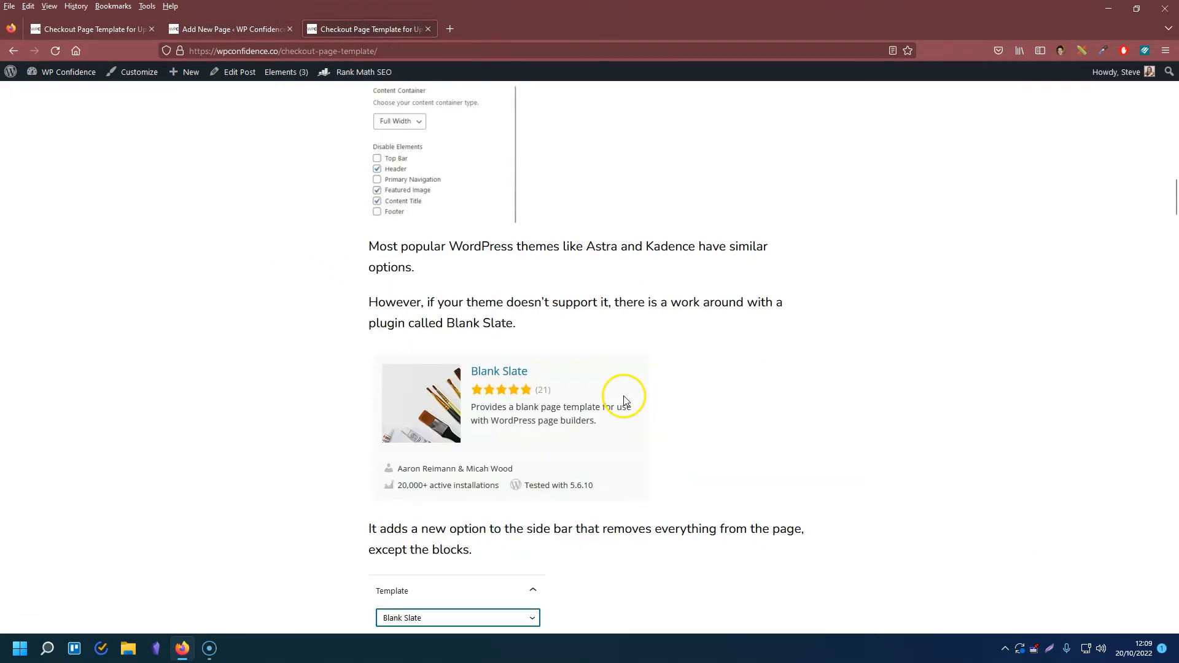
pyautogui.scroll(-10, 641, 405)
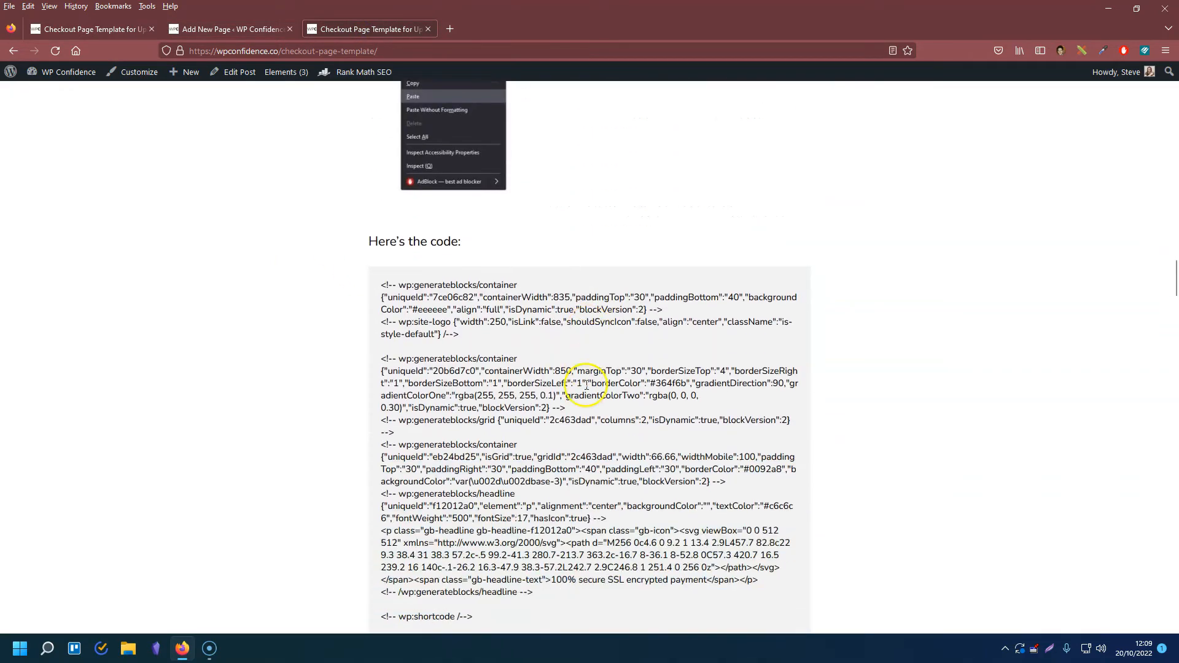
pyautogui.moveTo(382, 200); pyautogui.dragTo(537, 608)
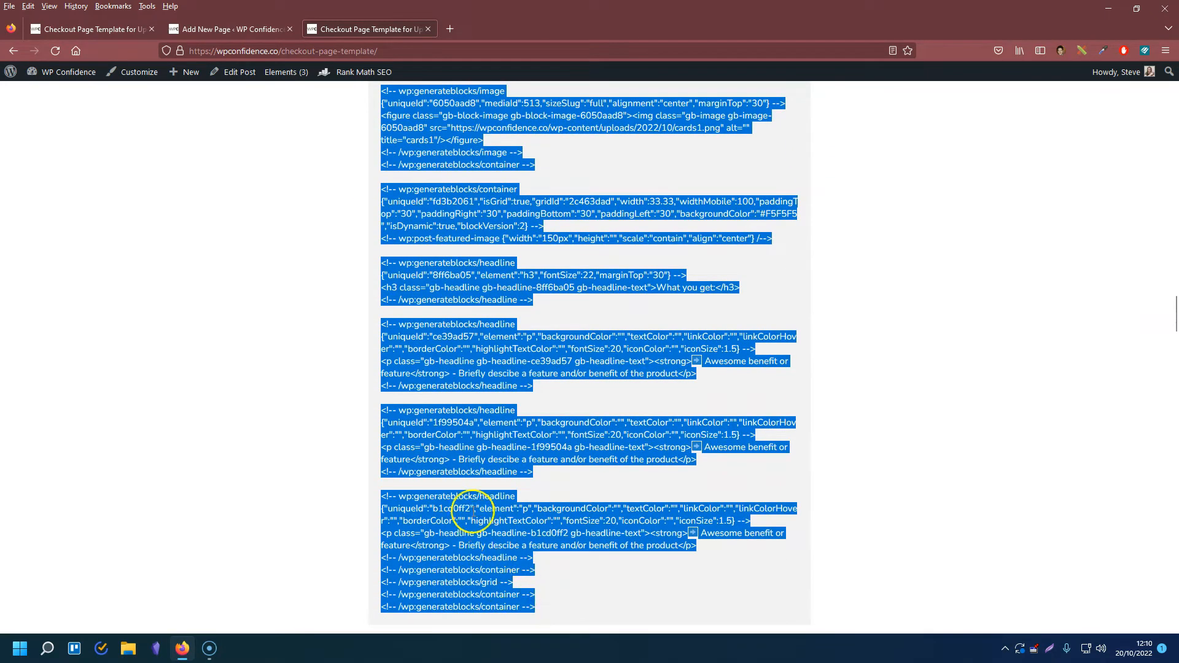
pyautogui.scroll(1, 479, 351)
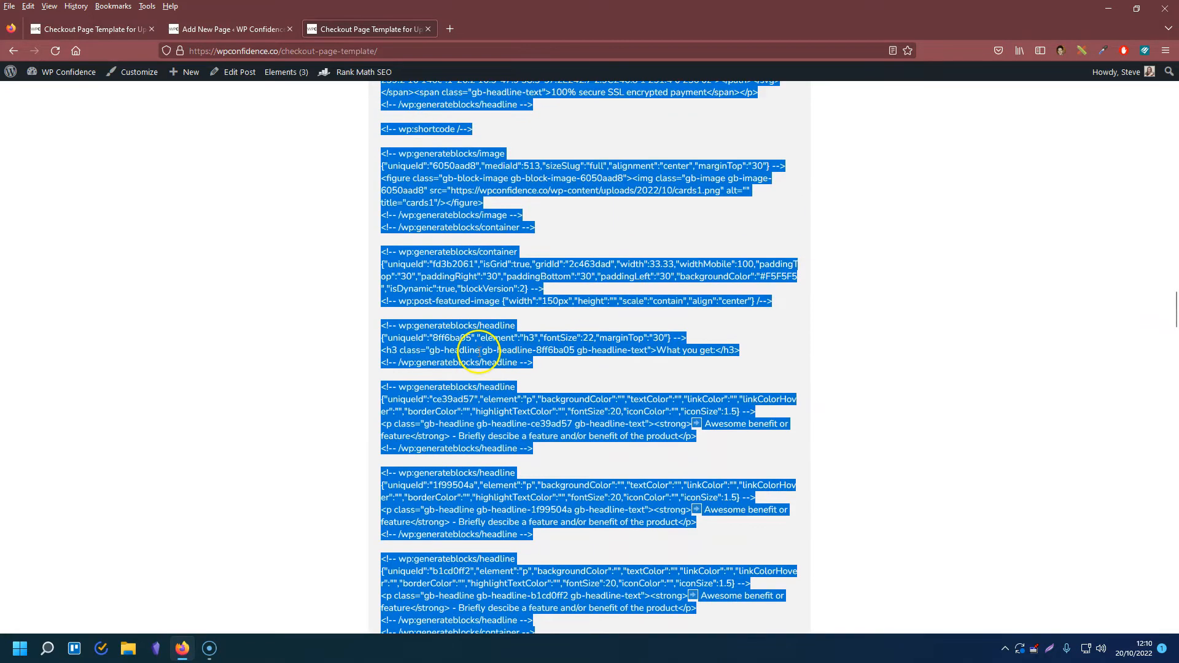
# Try to paste the copied template code directly into the body of the Great Product page, and undo the paste
pyautogui.click(246, 29)
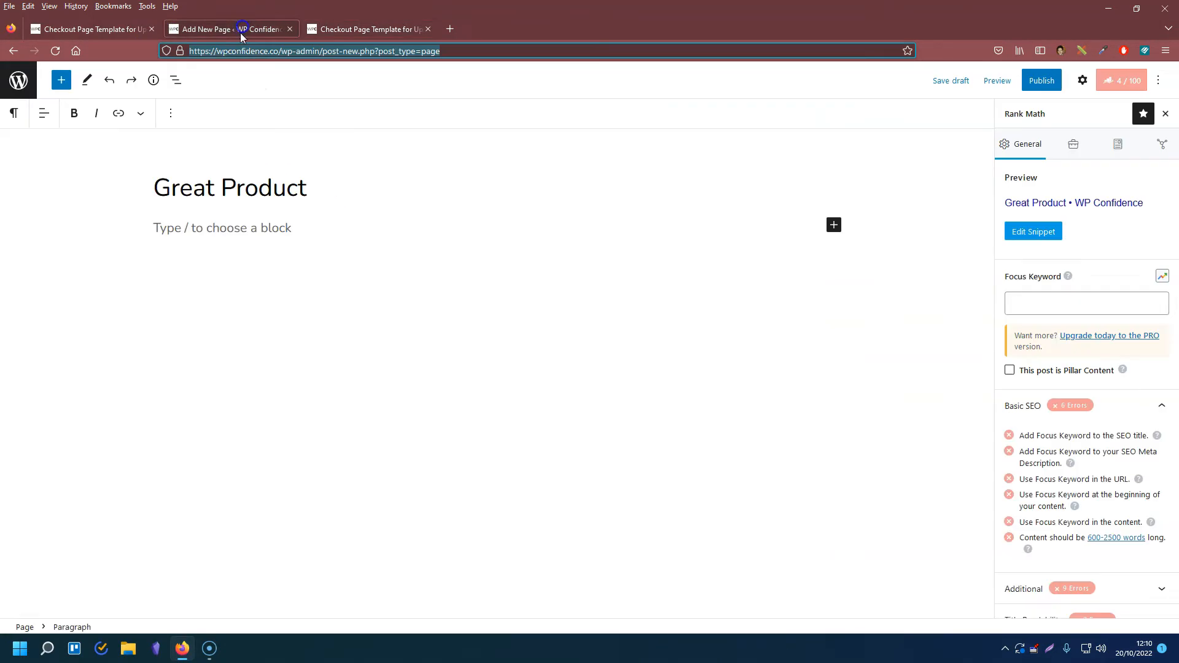
pyautogui.click(222, 227)
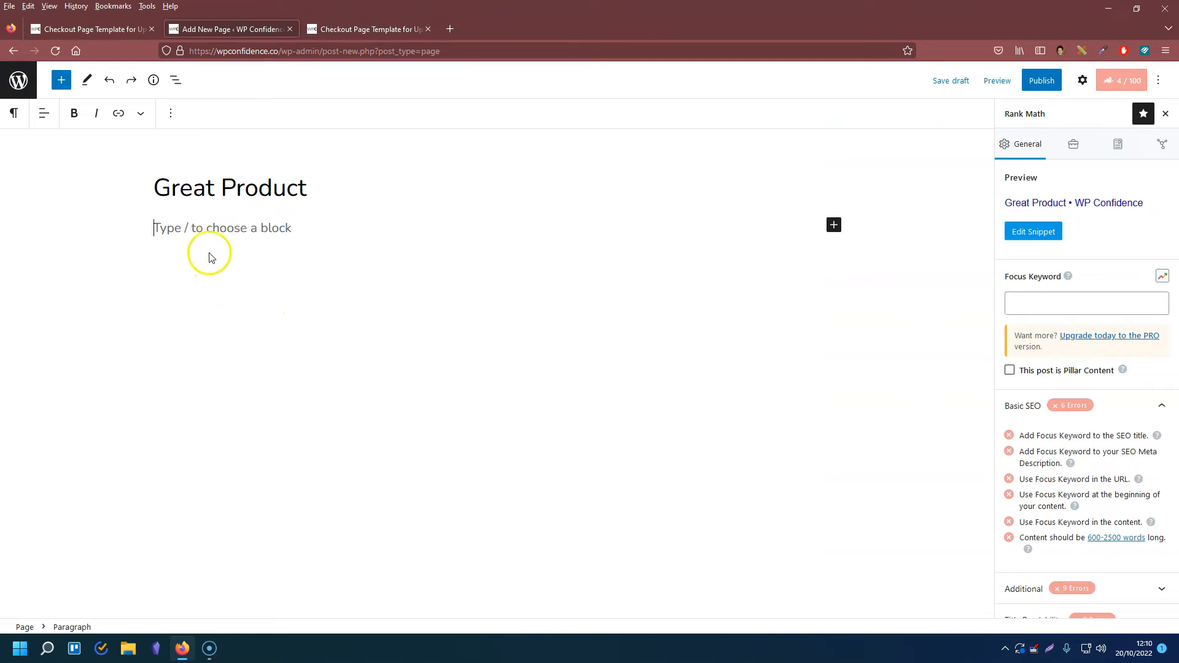
pyautogui.hotkey('ctrl', 'v')
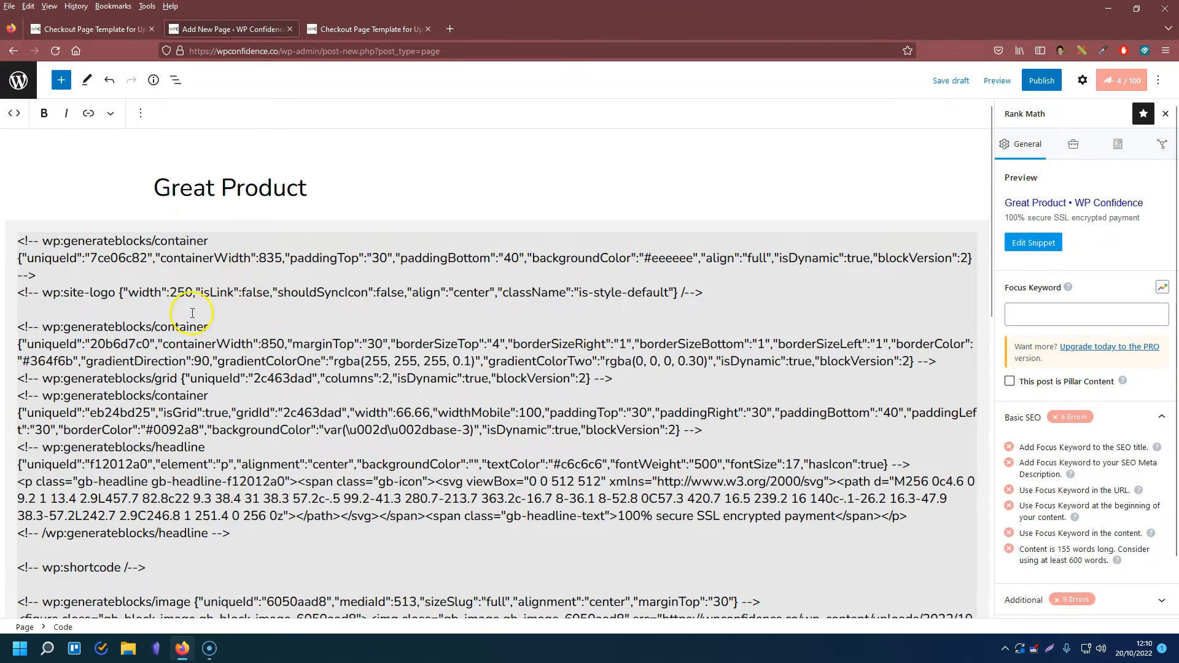
pyautogui.hotkey('ctrl', 'z')
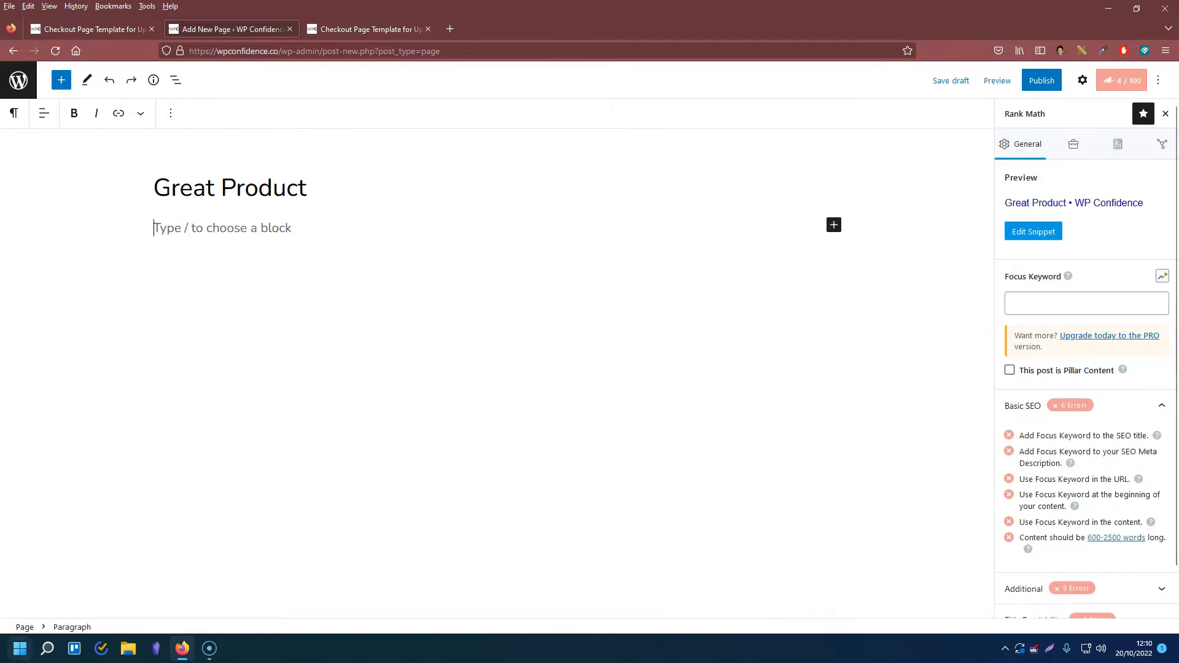
# Open Notepad and paste the copied template code into a blank document to strip its formatting
pyautogui.press('super')
pyautogui.click(61, 505)
pyautogui.click(267, 311)
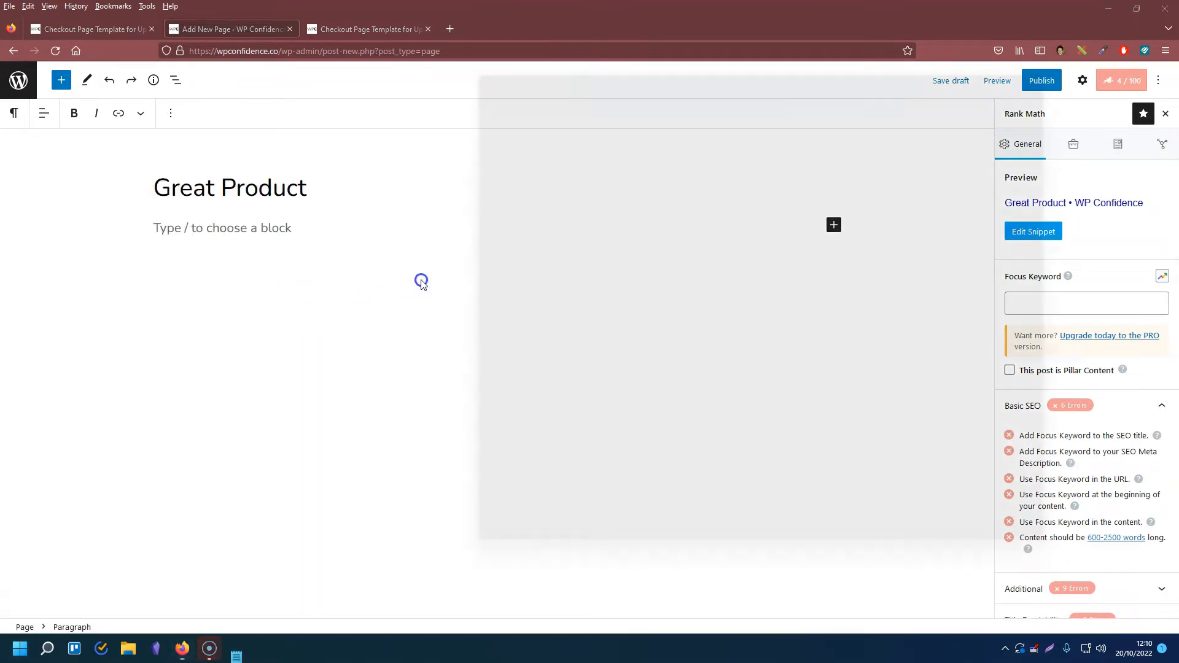
pyautogui.hotkey('ctrl', 'v')
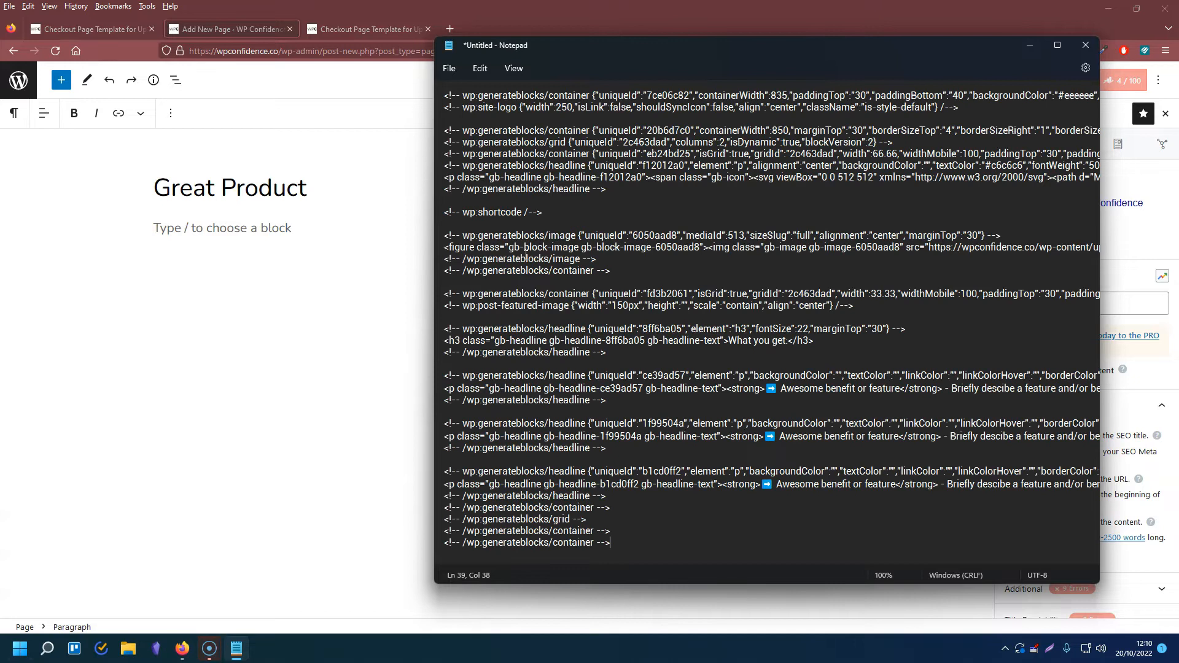
# Copy all of the plain code from Notepad and paste it into the body of the Great Product page
pyautogui.hotkey('ctrl', 'a')
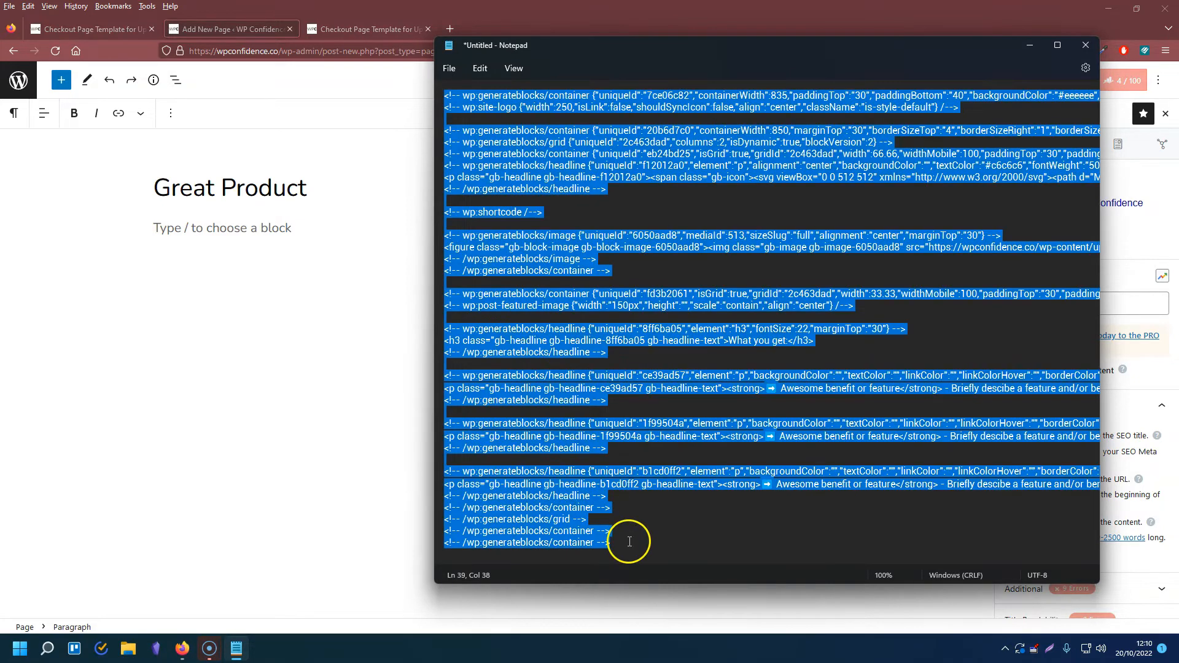
pyautogui.rightClick(561, 519)
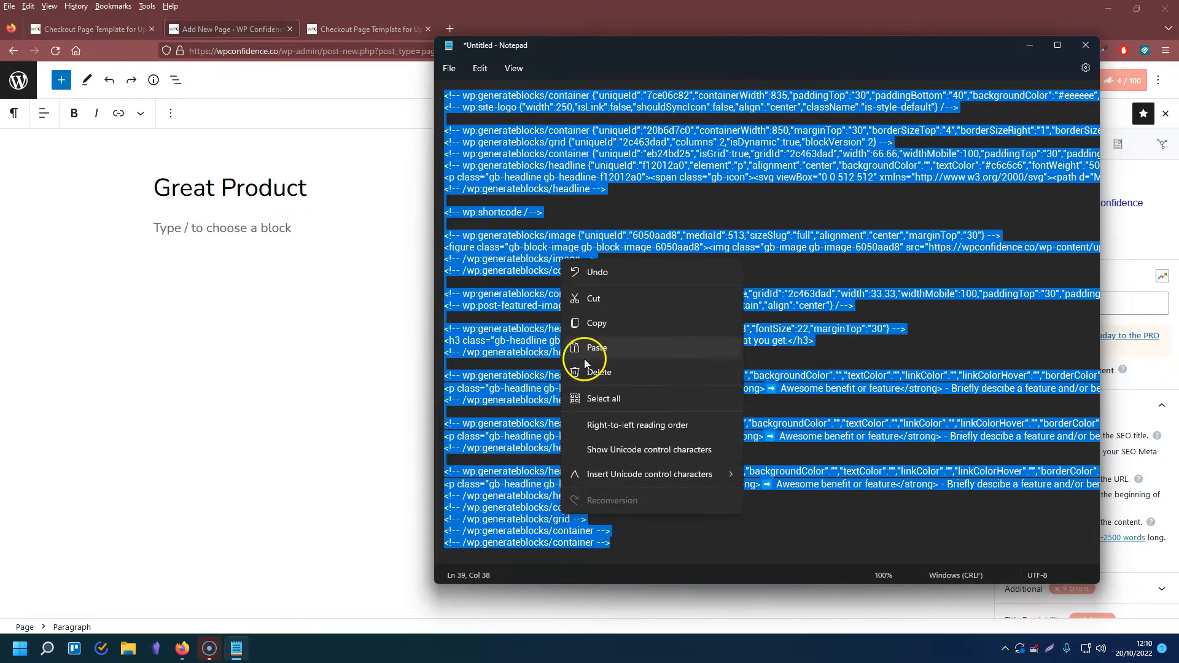
pyautogui.click(596, 334)
pyautogui.click(259, 221)
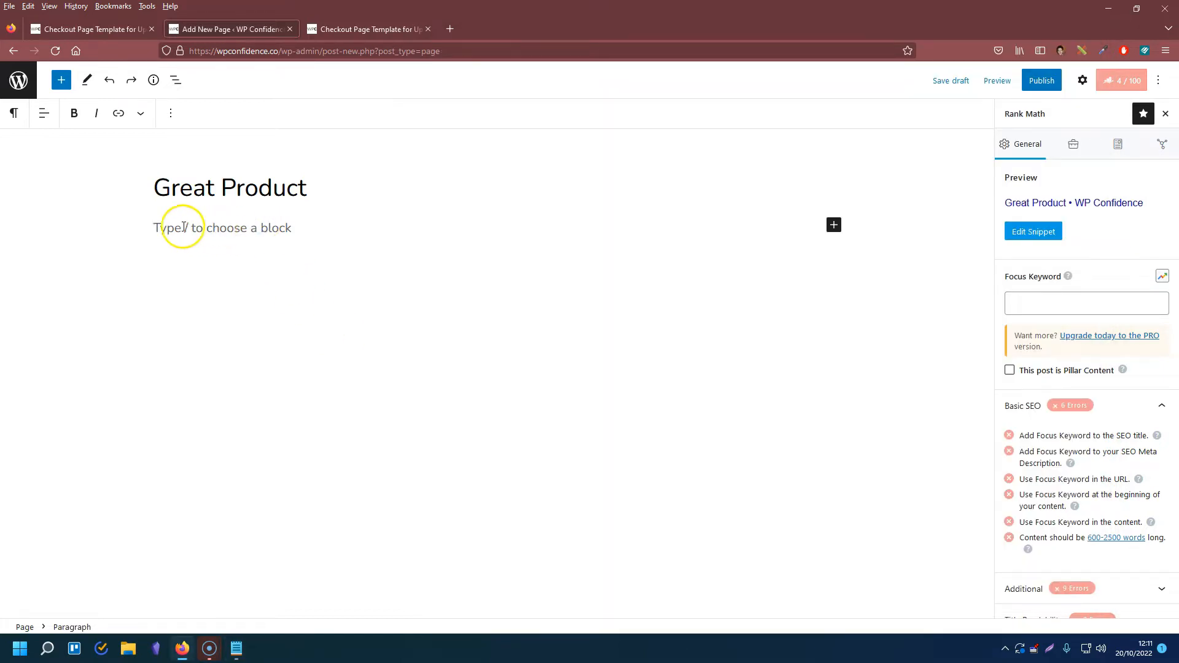
pyautogui.hotkey('ctrl', 'v')
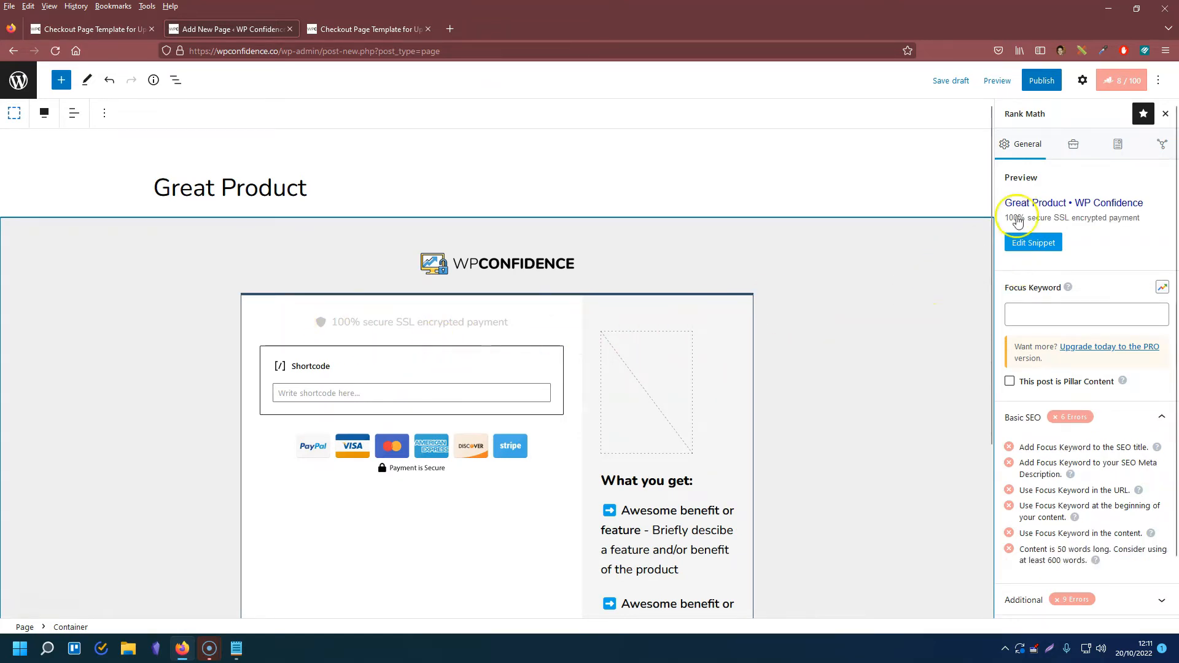
# Switch the Great Product page to the code editor and examine the GenerateBlocks markup behind the layout
pyautogui.click(1159, 82)
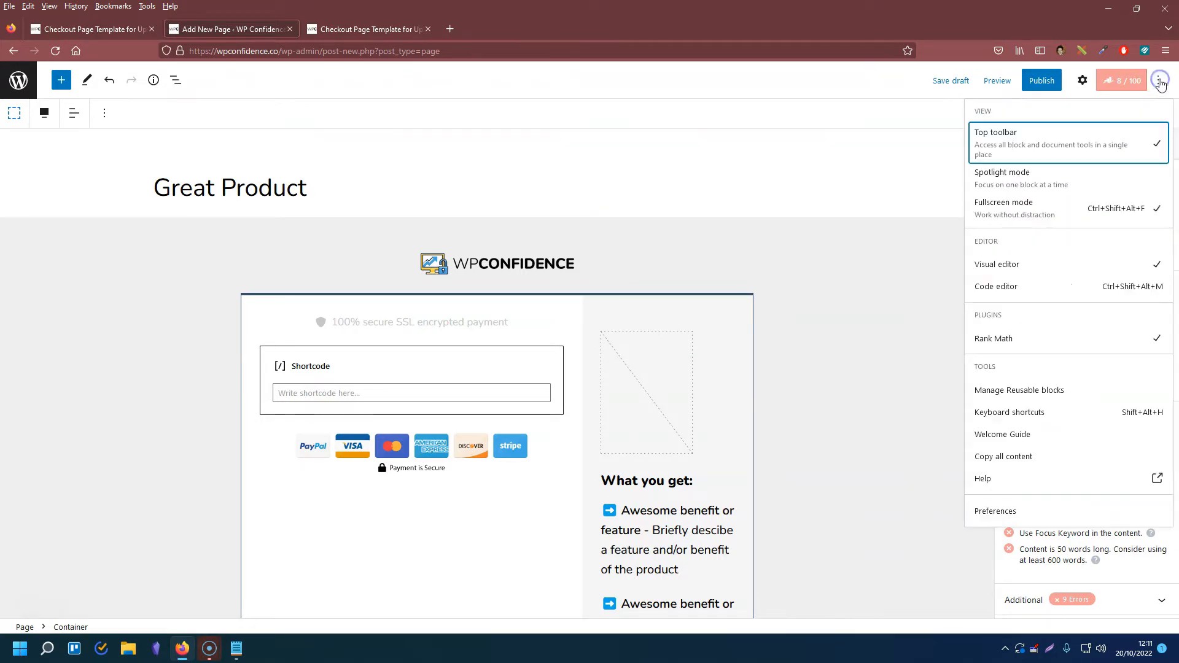
pyautogui.click(996, 287)
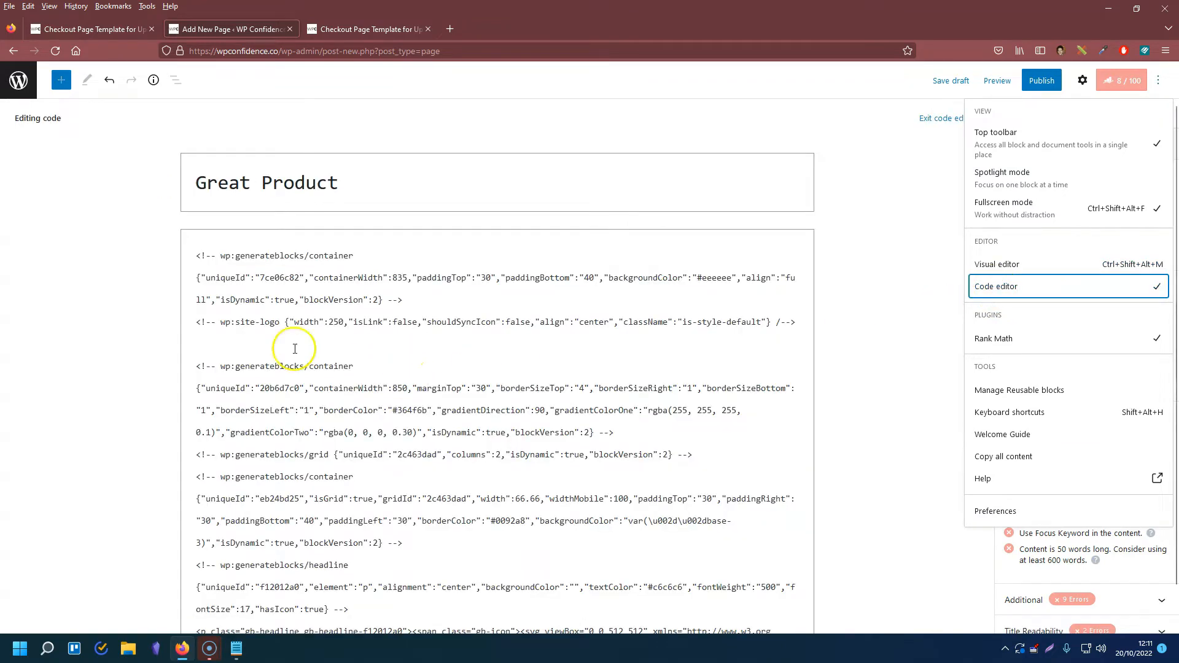
pyautogui.click(248, 325)
pyautogui.moveTo(227, 265); pyautogui.dragTo(250, 503)
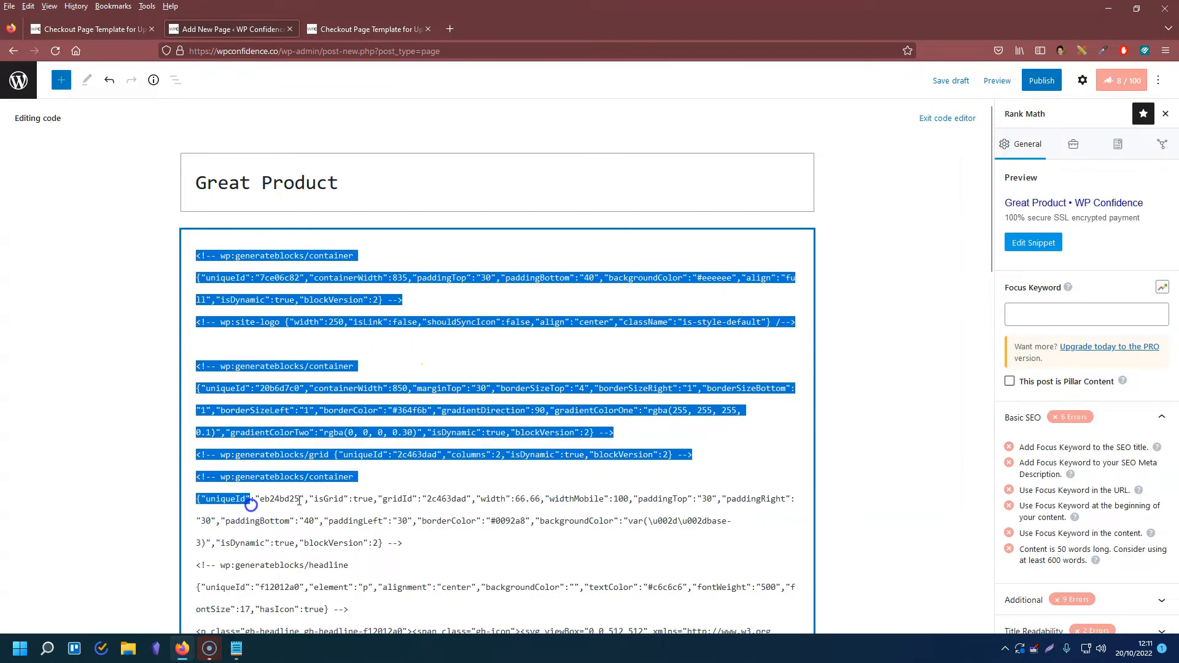
pyautogui.scroll(-10, 342, 462)
pyautogui.scroll(12, 418, 369)
pyautogui.click(370, 344)
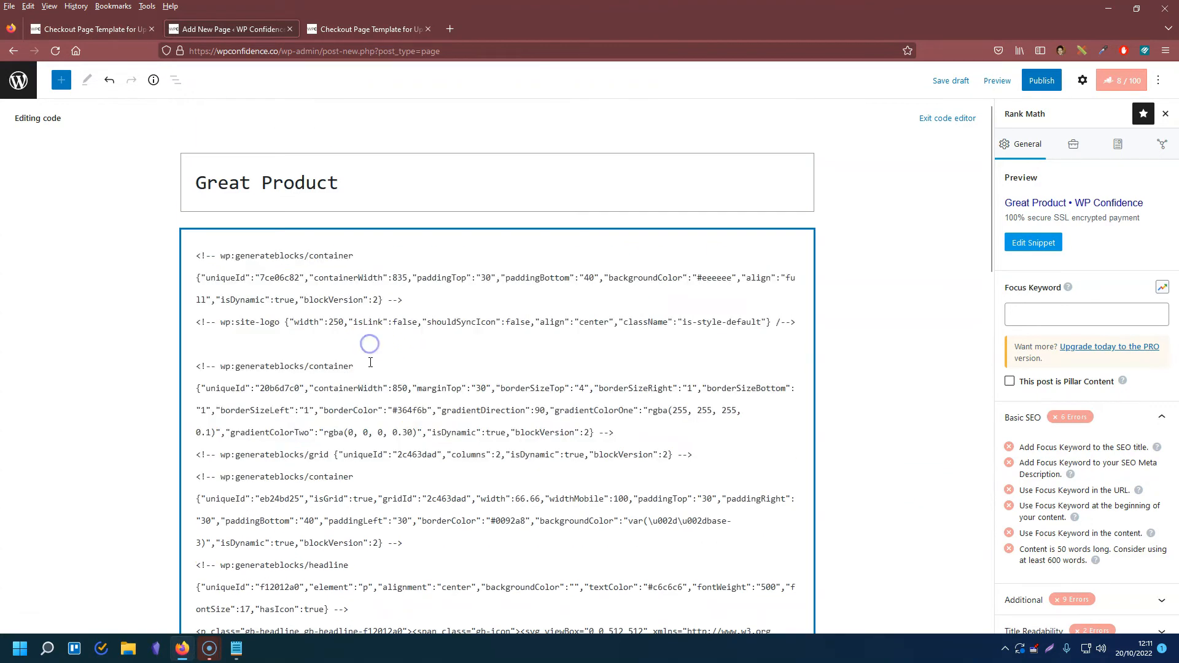
# Return to the visual editor and examine the checkout layout, from the logo and shortcode block down to the last benefit
pyautogui.click(1158, 86)
pyautogui.click(1159, 86)
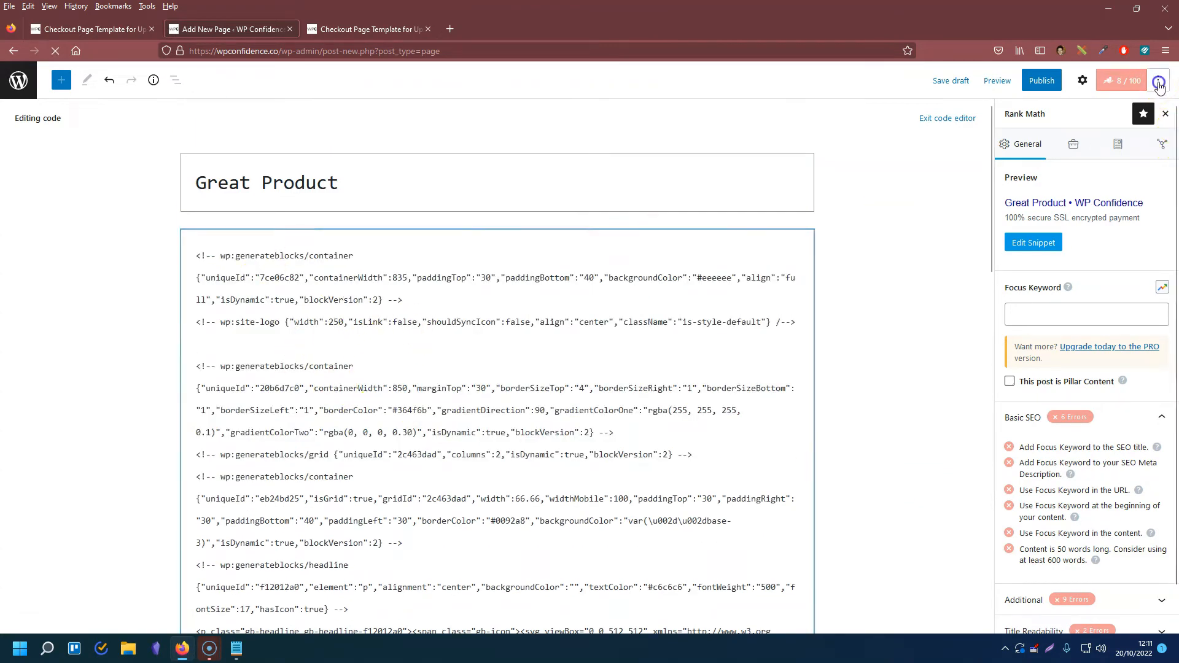
pyautogui.click(993, 267)
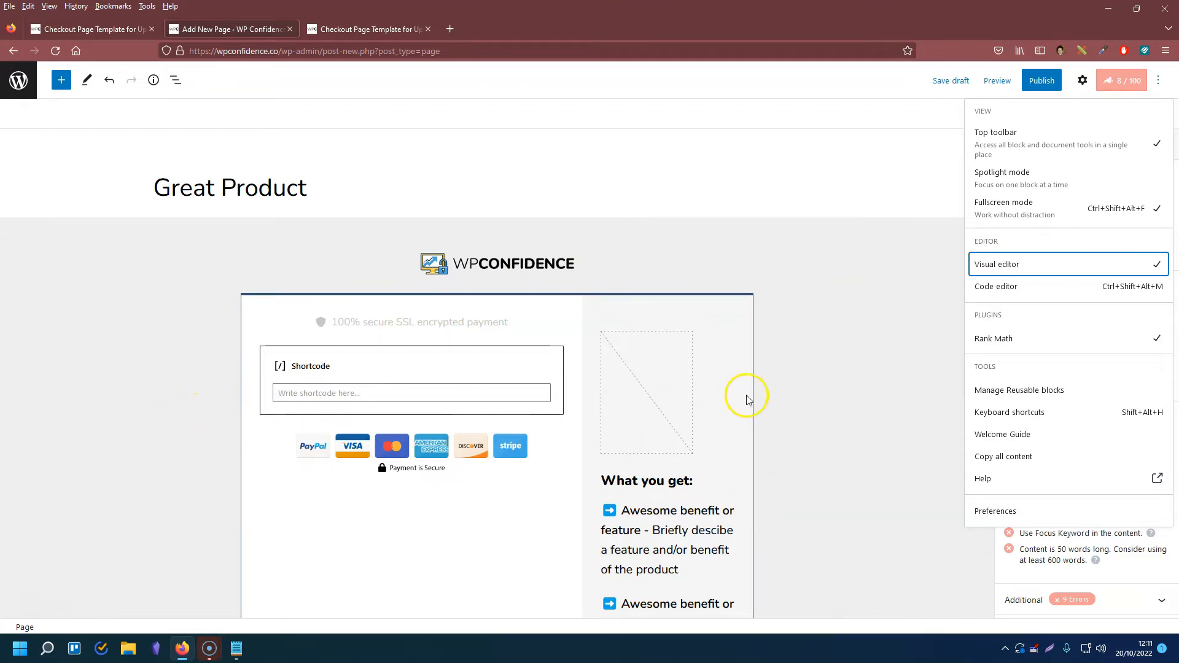
pyautogui.click(866, 346)
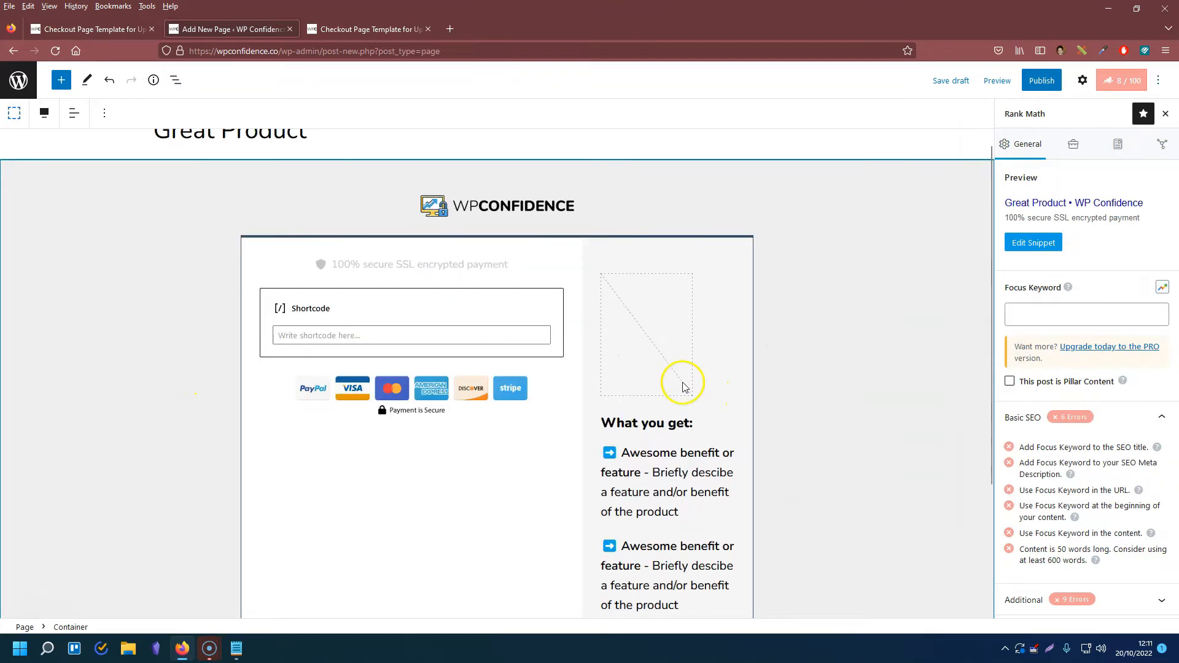
pyautogui.scroll(-3, 680, 384)
pyautogui.scroll(-1, 474, 405)
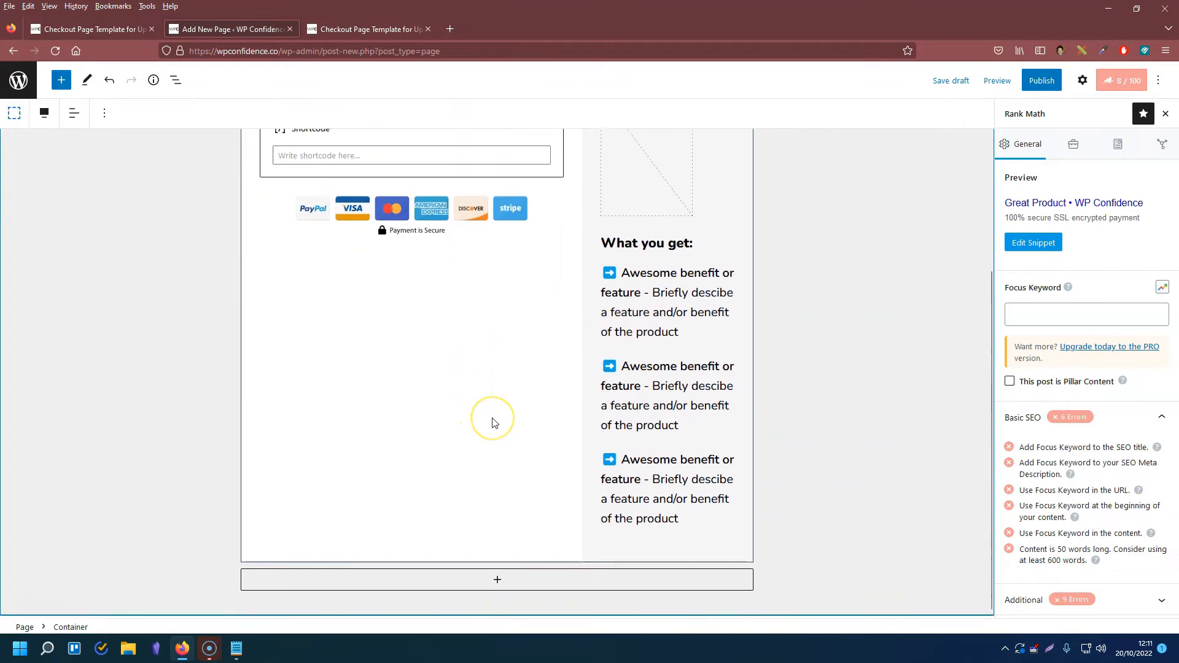
# Select the site logo above the checkout box and locate its block in the page's block list
pyautogui.scroll(2, 489, 415)
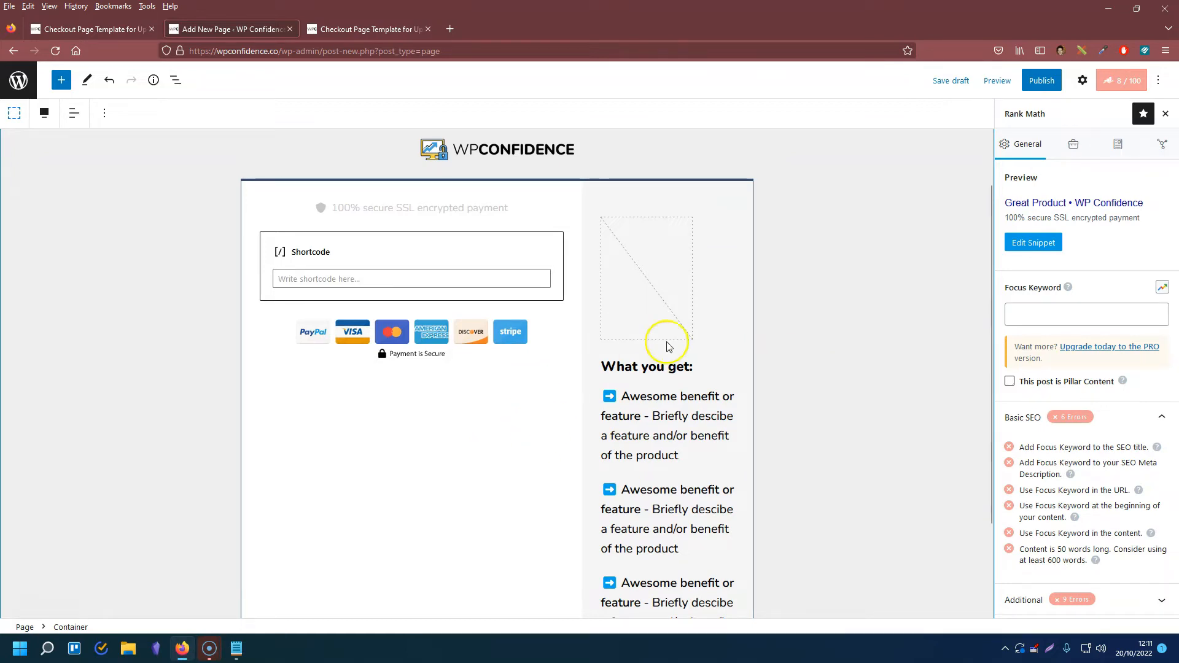
pyautogui.scroll(2, 668, 347)
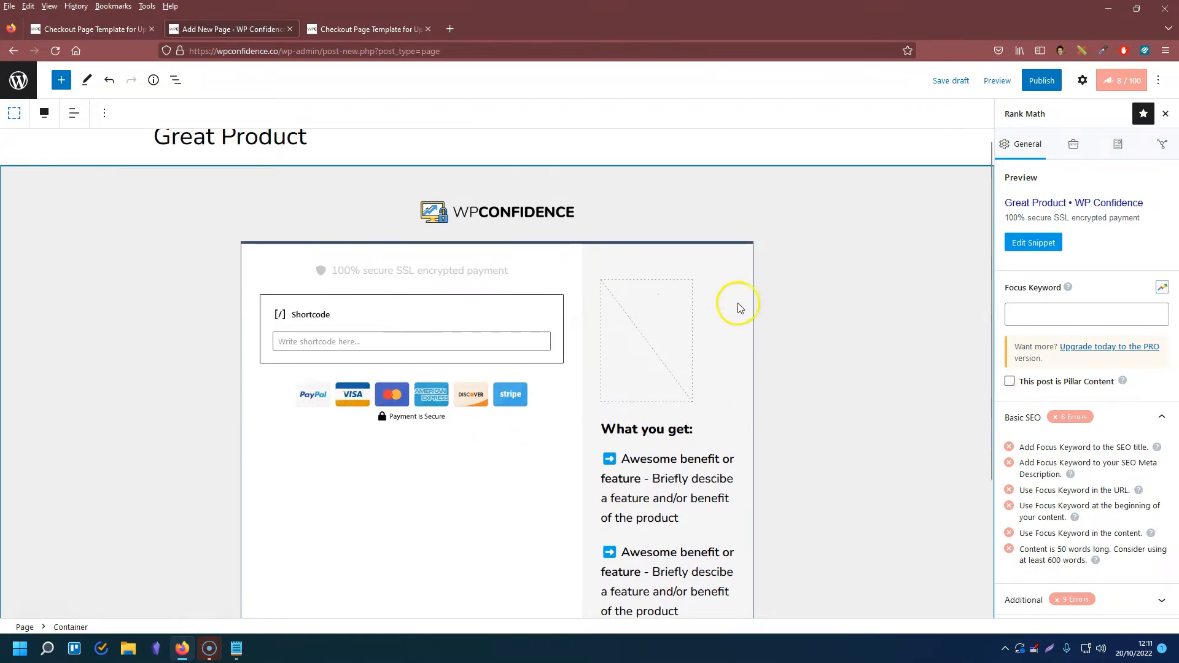
pyautogui.click(520, 219)
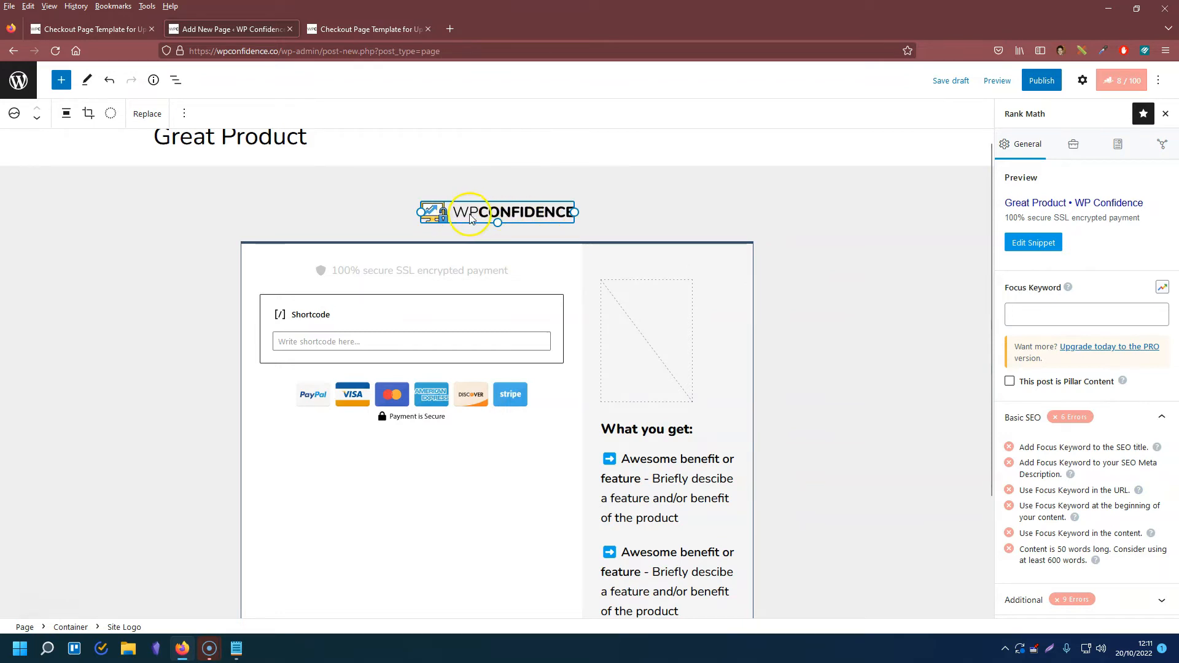
pyautogui.click(175, 80)
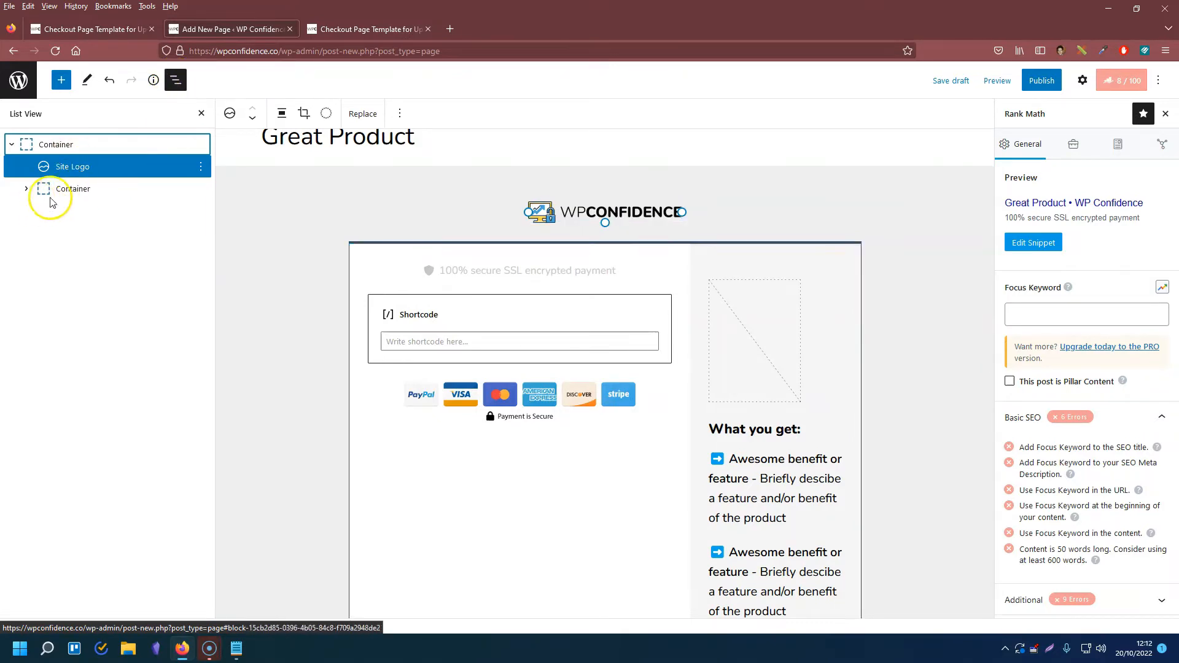
pyautogui.click(78, 173)
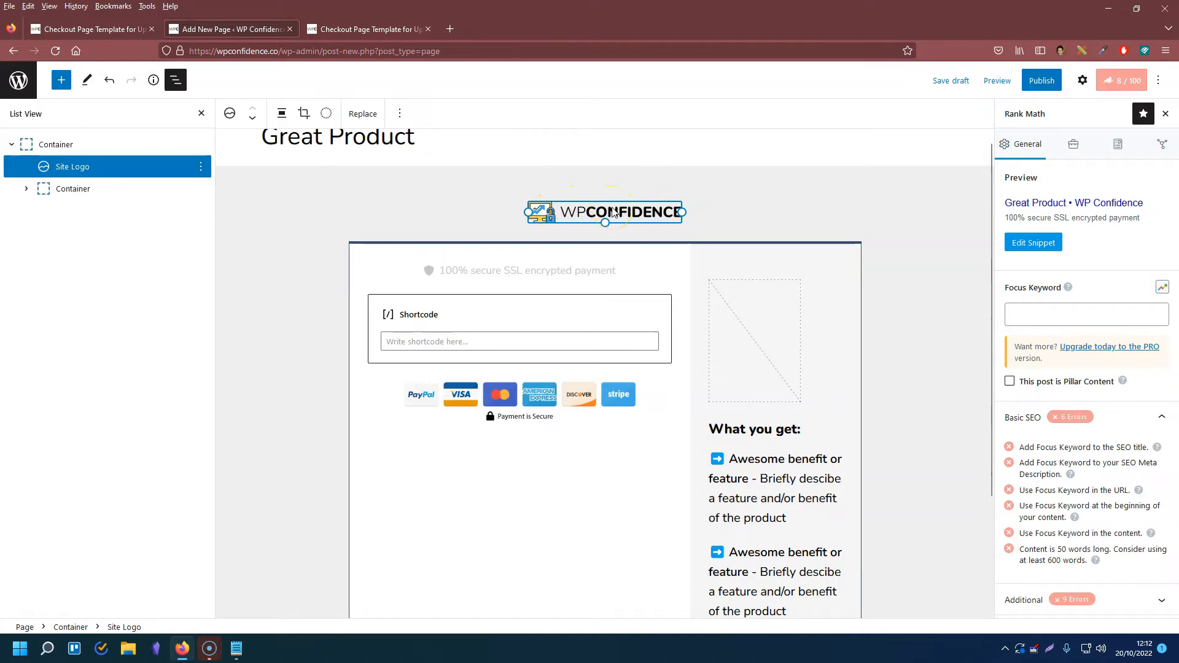
# Set product-mockup.png from the media library as the page's featured image, filling the image placeholder above What you get
pyautogui.click(772, 306)
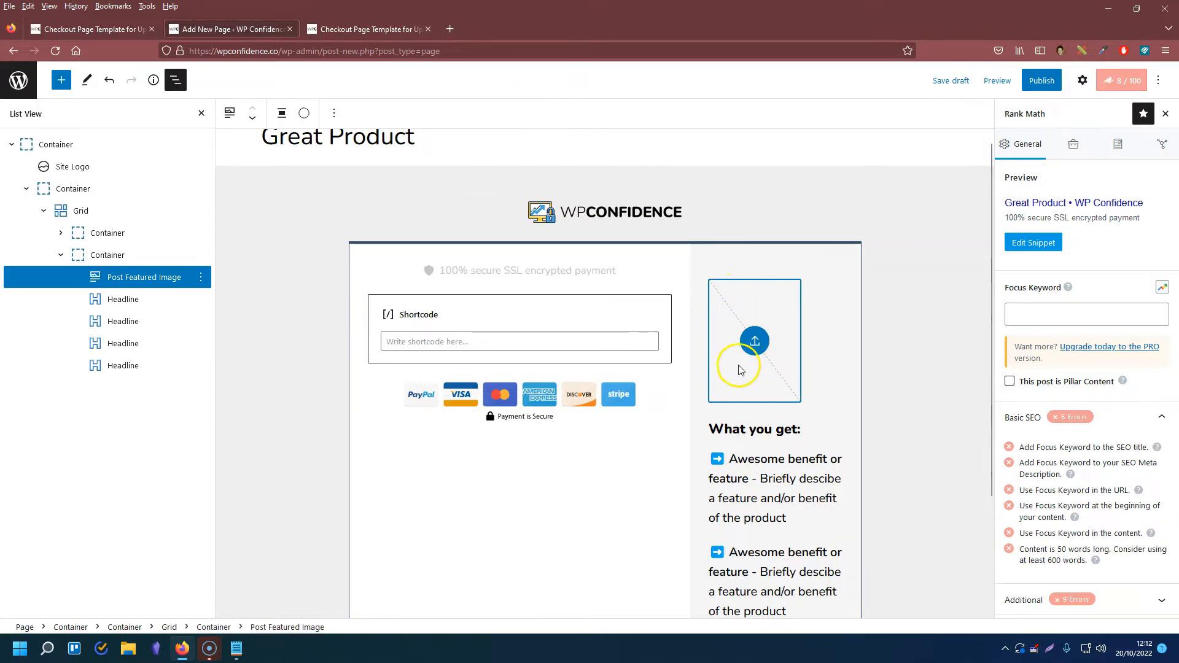
pyautogui.click(1082, 80)
pyautogui.click(1015, 114)
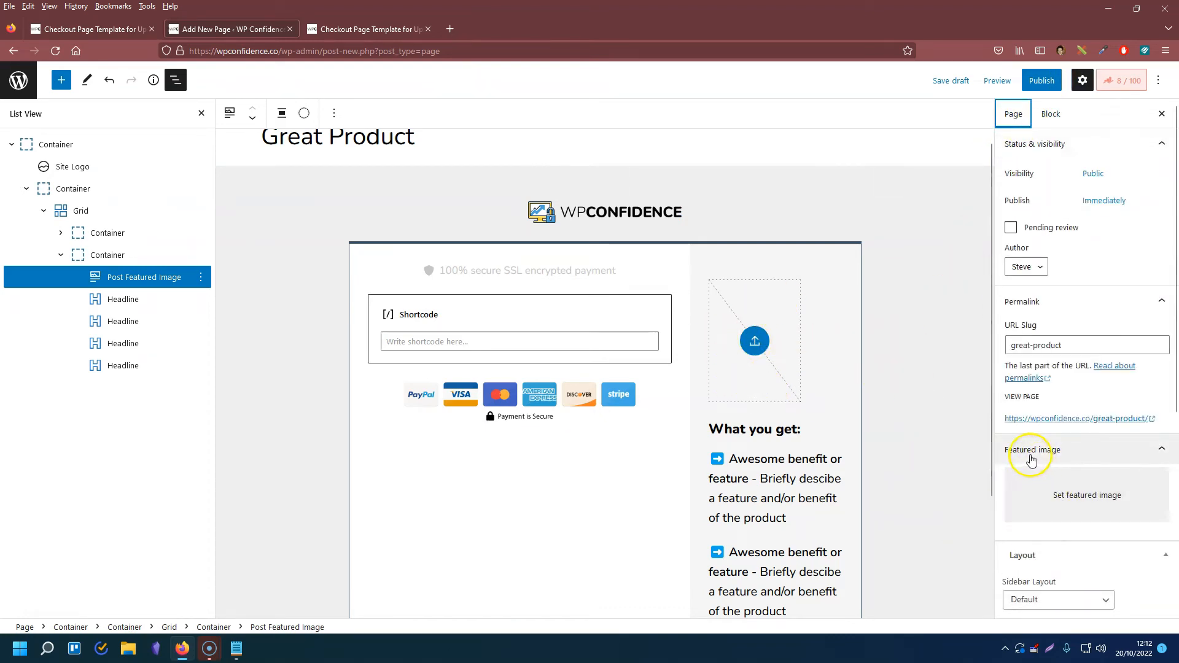
pyautogui.scroll(-2, 1084, 491)
pyautogui.click(1079, 373)
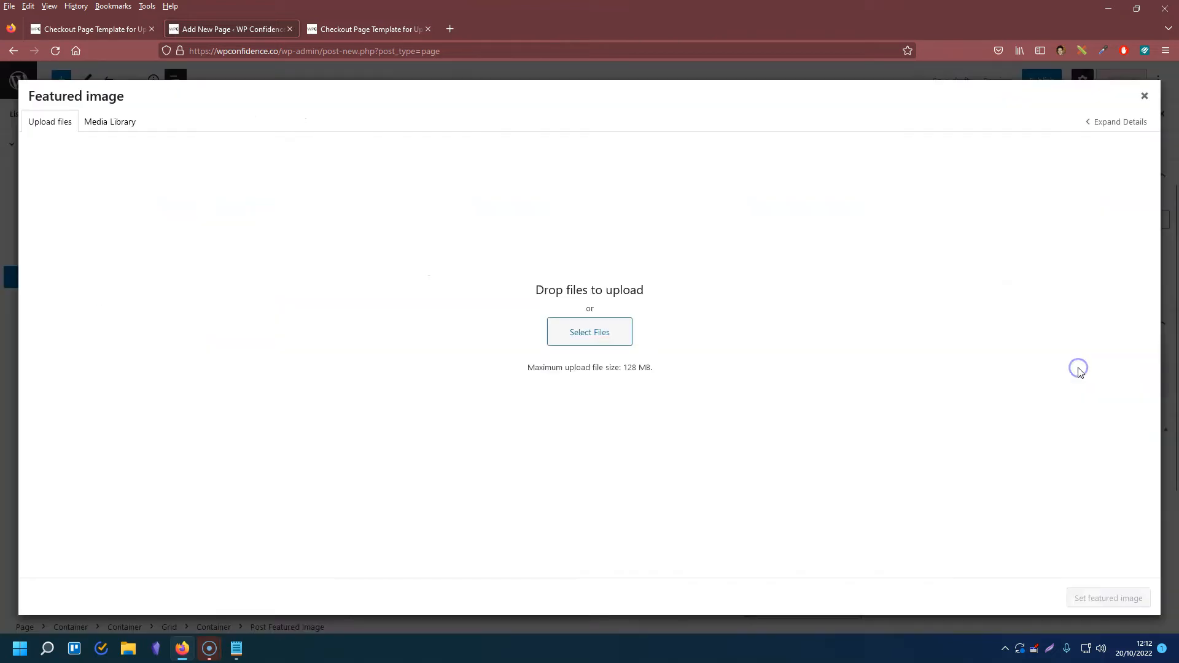
pyautogui.click(135, 126)
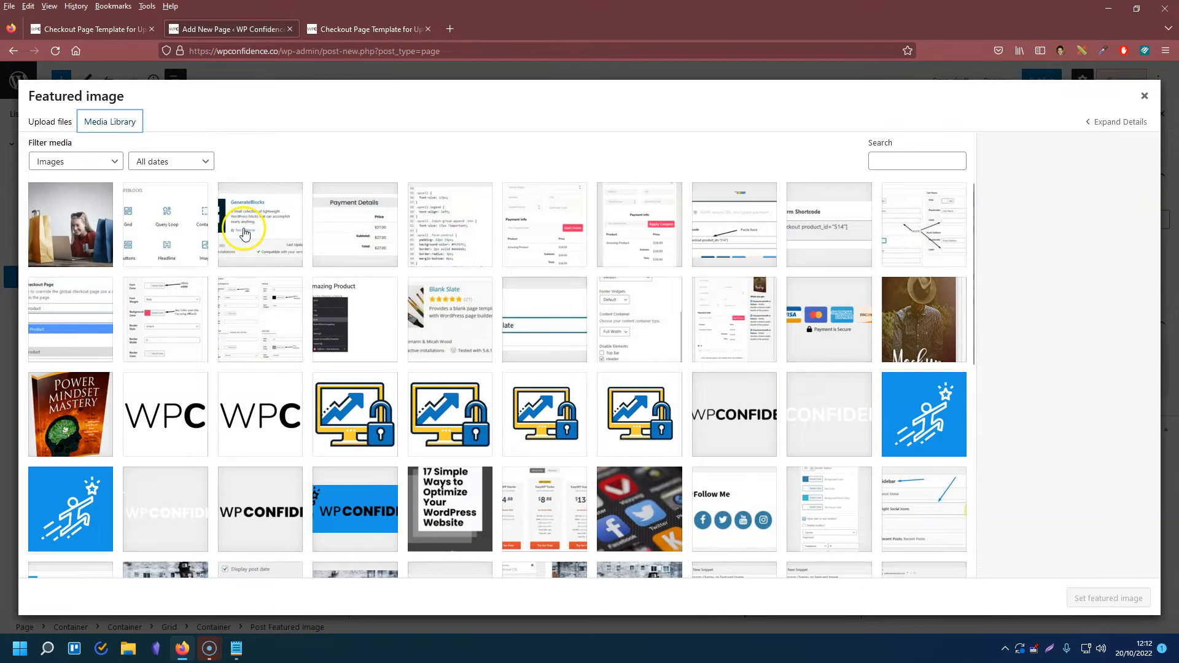
pyautogui.click(911, 310)
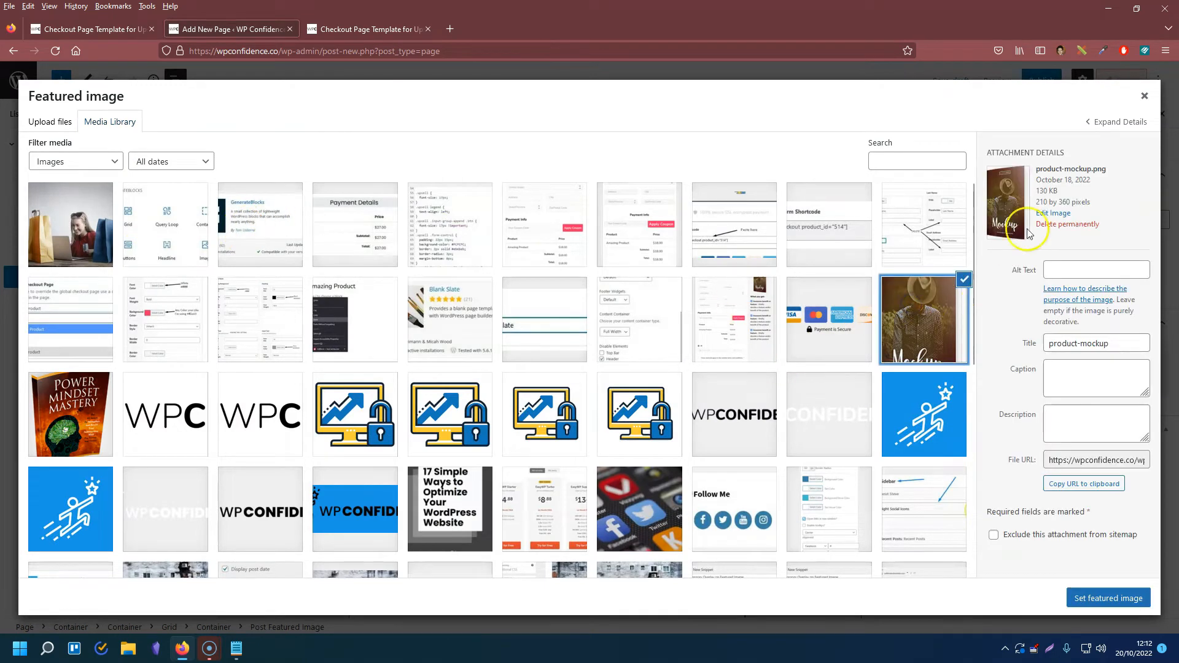
pyautogui.click(1081, 597)
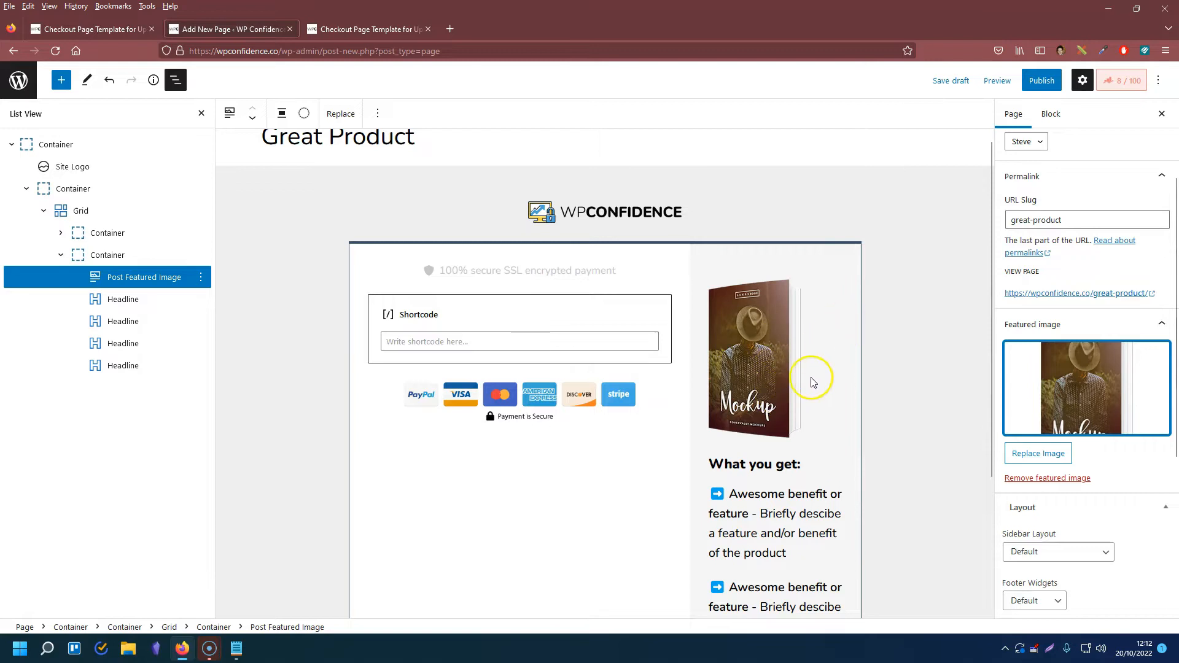
# Examine the bold lead-ins and descriptions of the first and last benefits under What you get
pyautogui.scroll(-3, 814, 382)
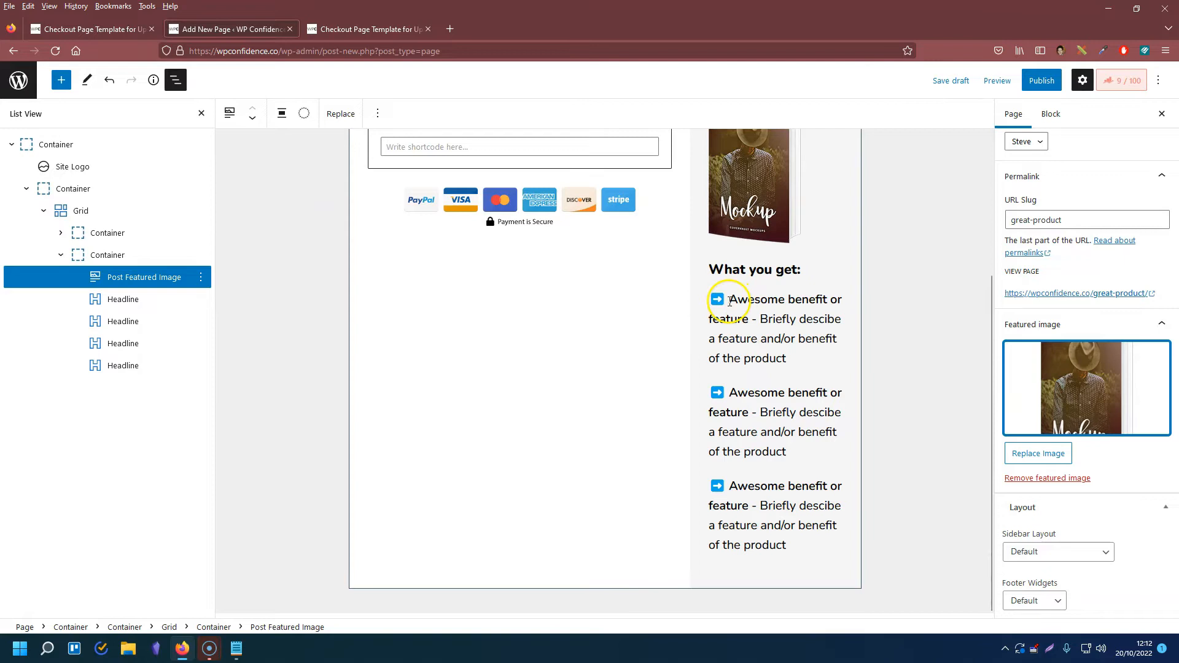
pyautogui.moveTo(731, 299); pyautogui.dragTo(748, 328)
pyautogui.click(773, 346)
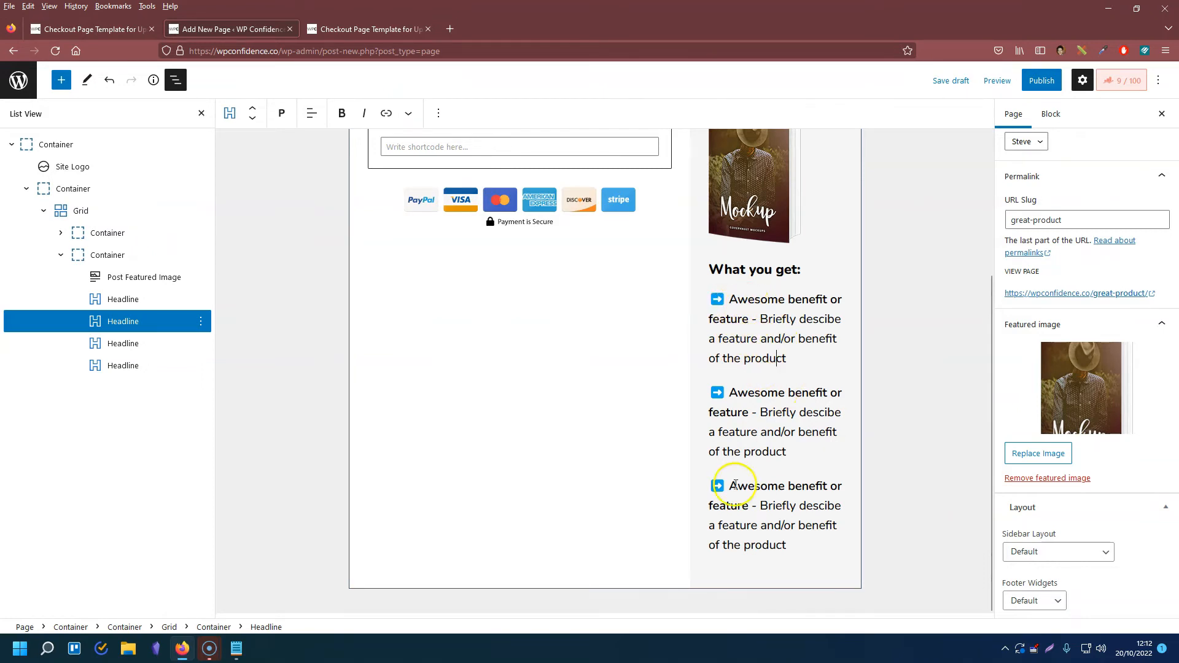
pyautogui.moveTo(735, 486); pyautogui.dragTo(749, 505)
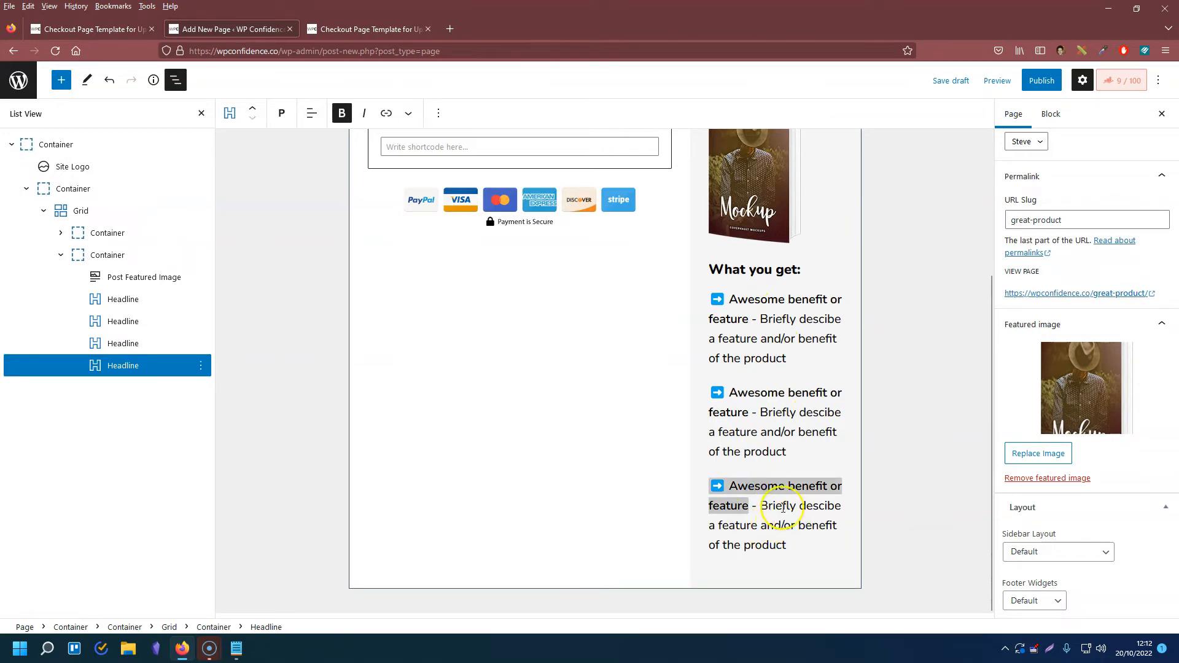
pyautogui.click(772, 518)
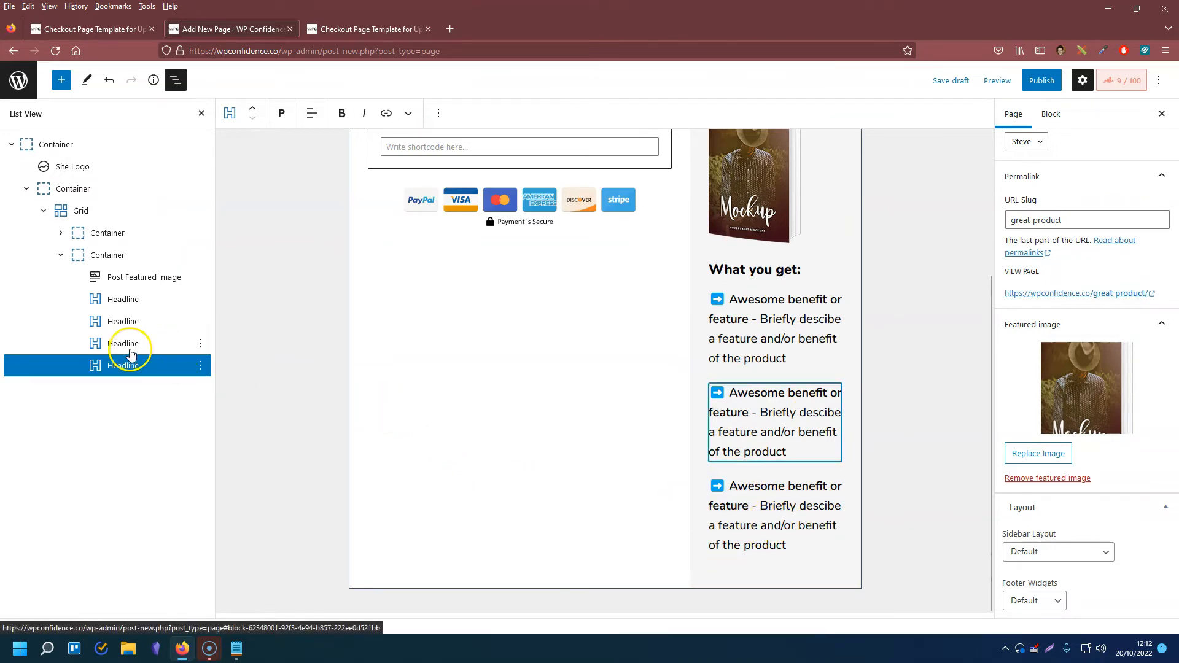
# Duplicate the last benefit Headline block, and remove the copy again
pyautogui.click(202, 368)
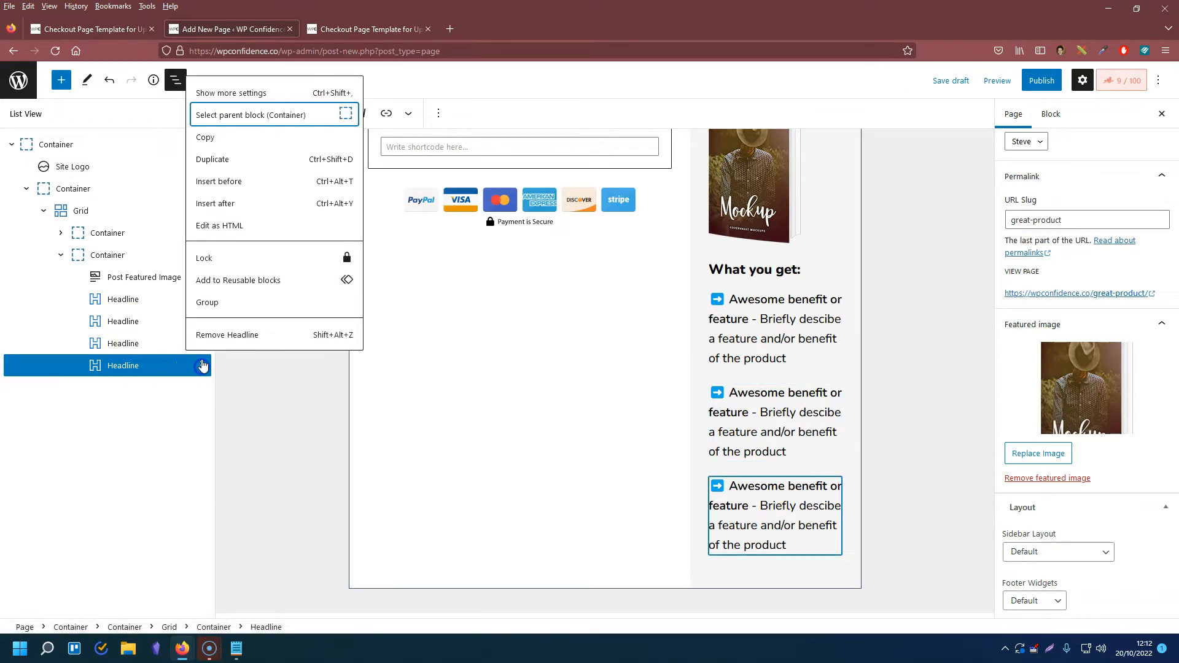
pyautogui.click(222, 163)
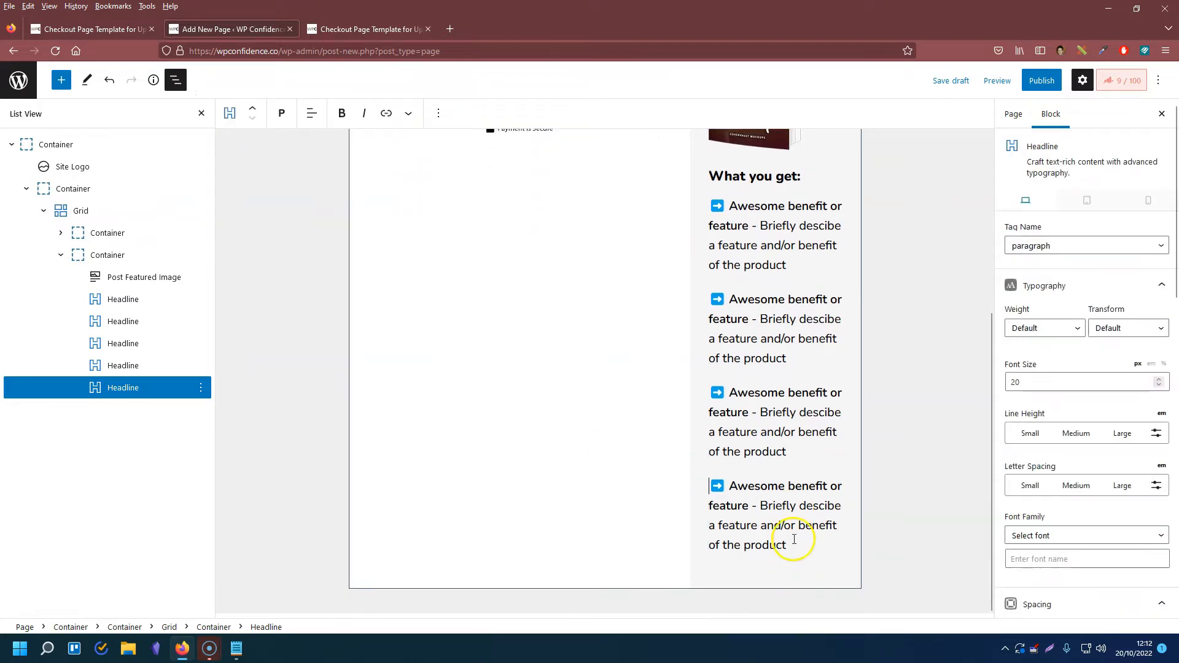
pyautogui.scroll(2, 814, 509)
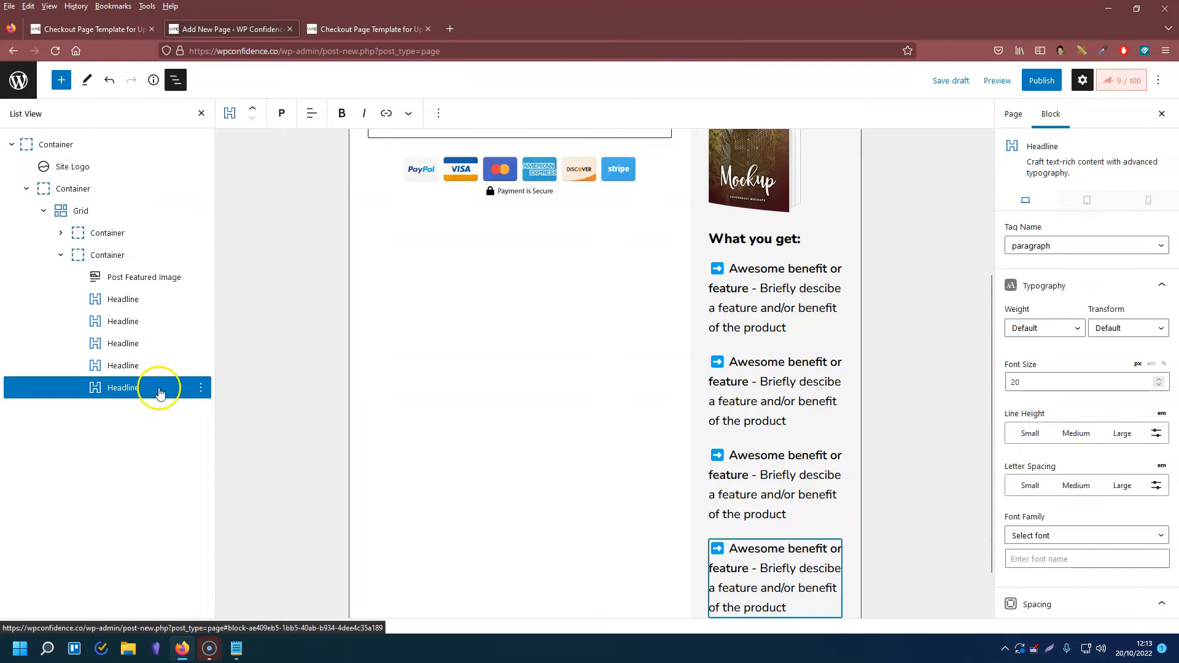
pyautogui.click(202, 391)
pyautogui.click(337, 355)
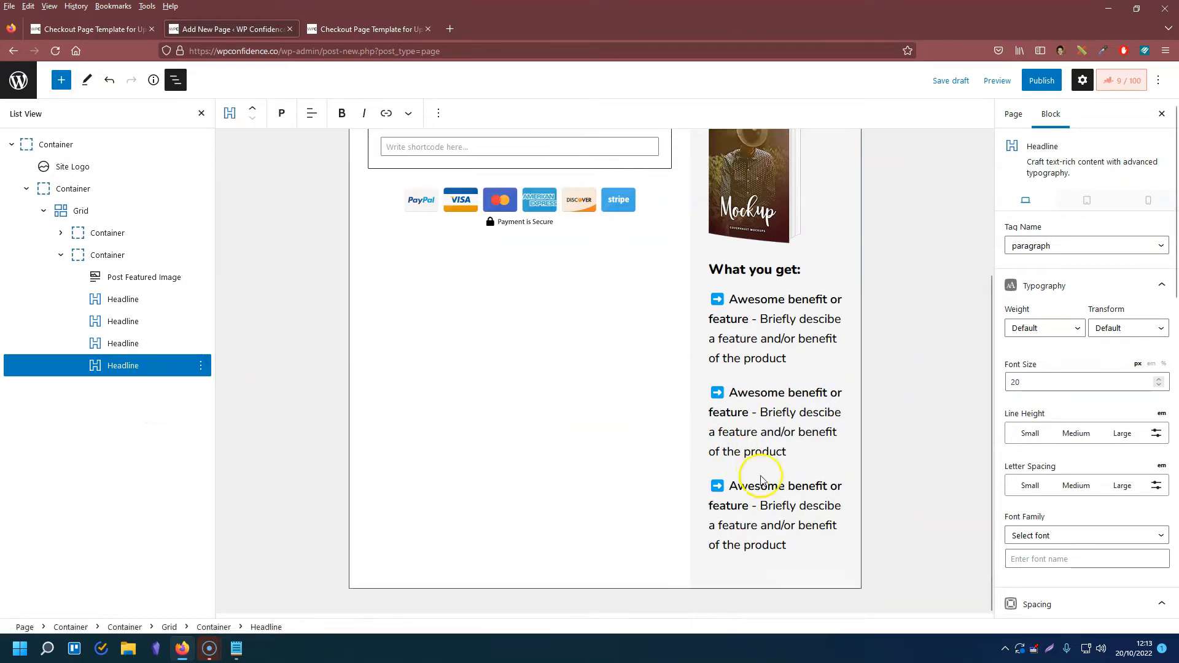
# Open the Windows emoji picker at the arrow icon of the first benefit, and close it without choosing an emoji
pyautogui.click(727, 303)
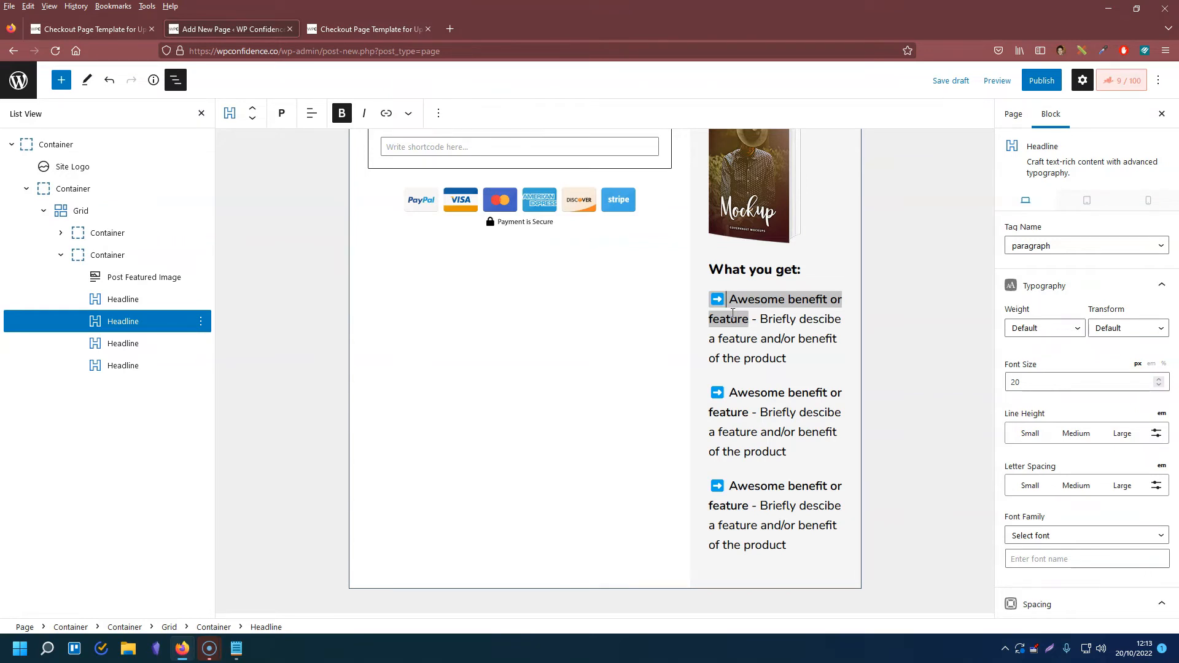
pyautogui.press('super+period')
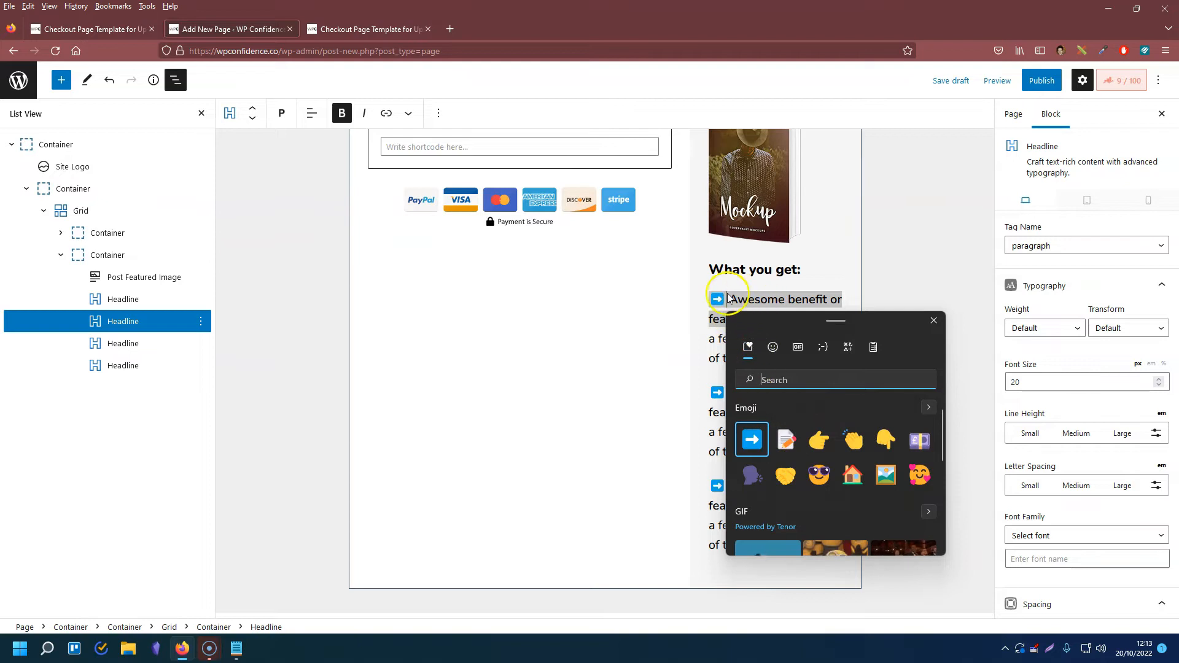
pyautogui.click(771, 298)
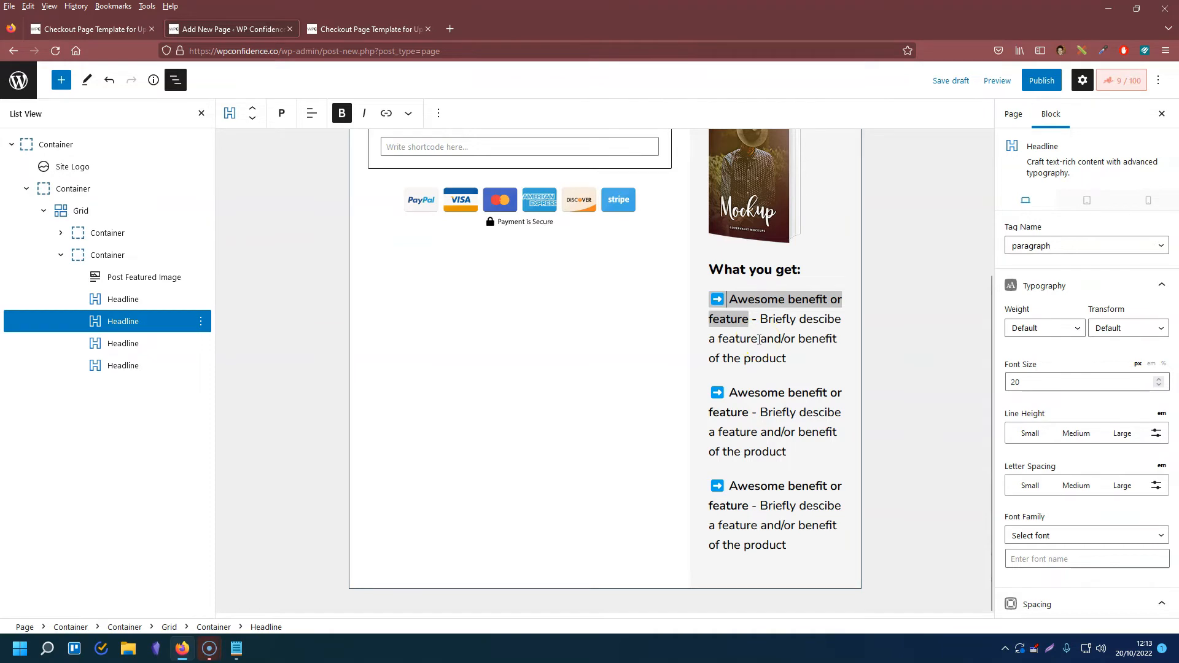
# Publish the Great Product page and open the live version
pyautogui.scroll(3, 776, 346)
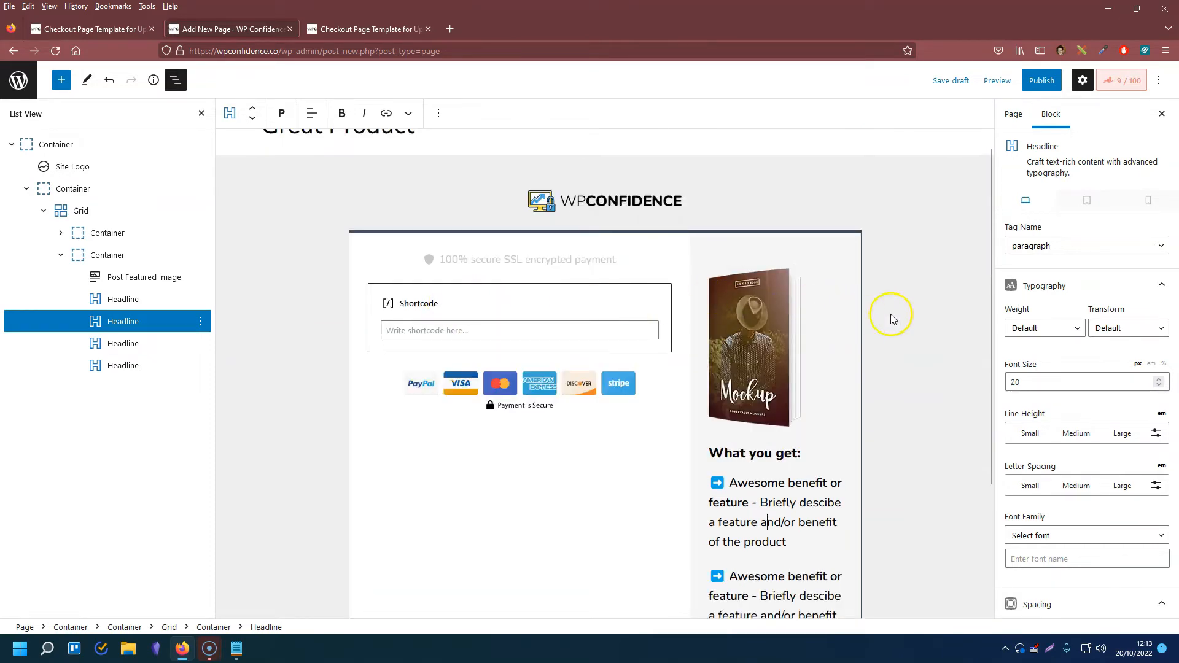
pyautogui.scroll(1, 785, 365)
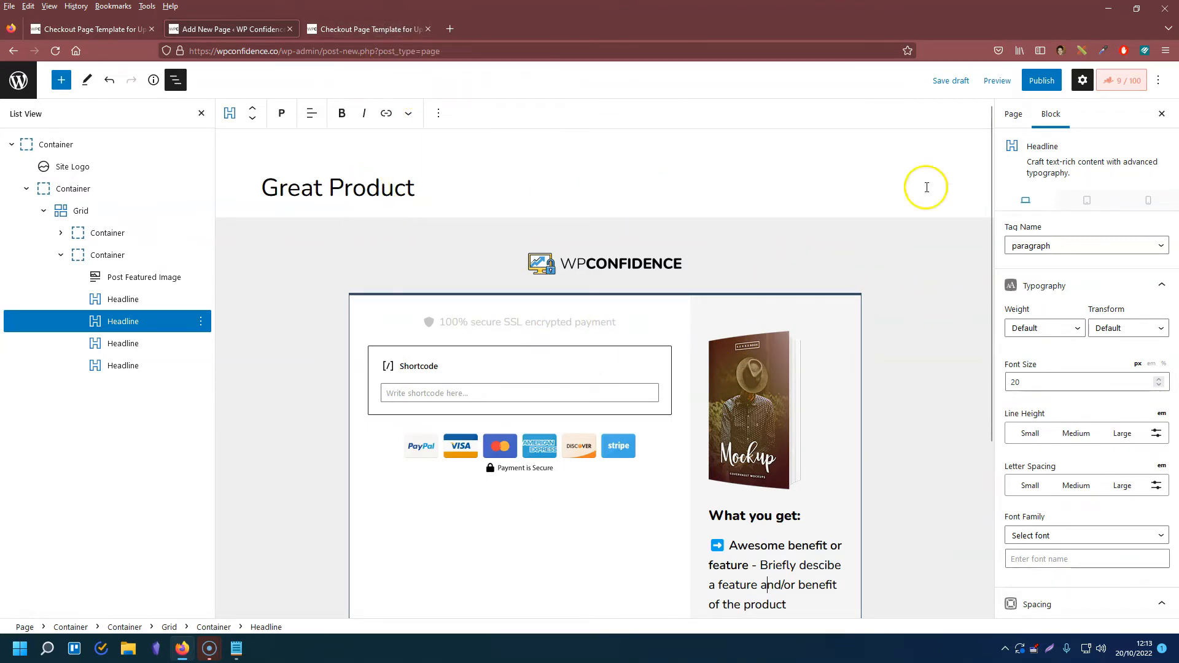
pyautogui.click(1039, 86)
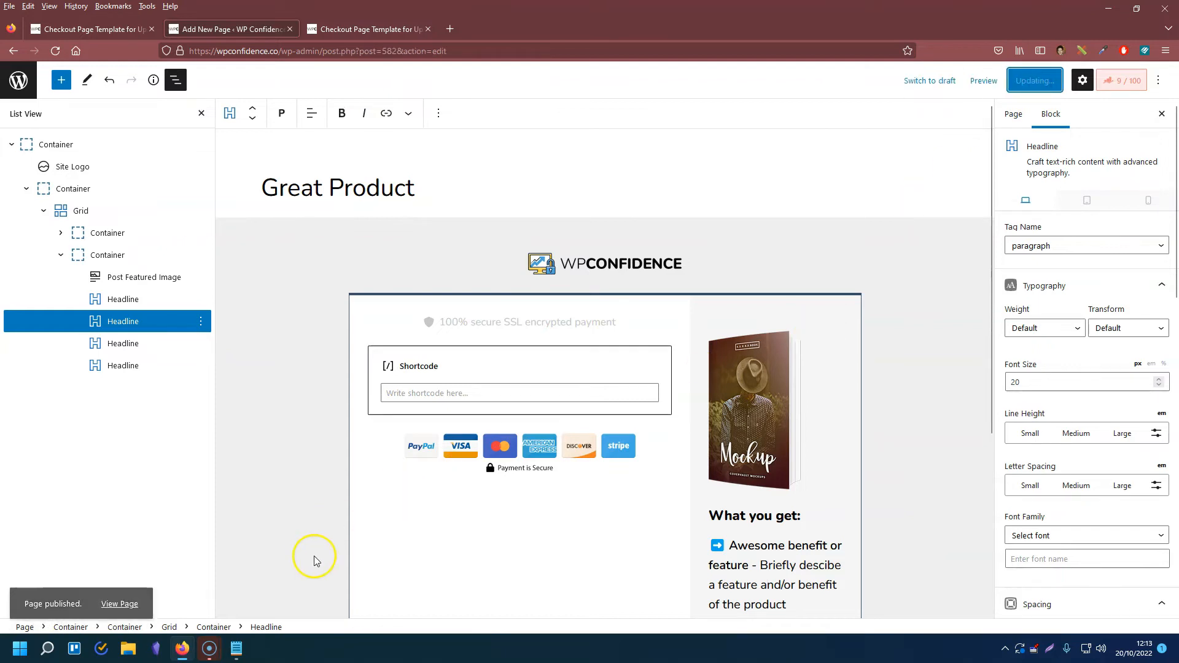
pyautogui.click(124, 592)
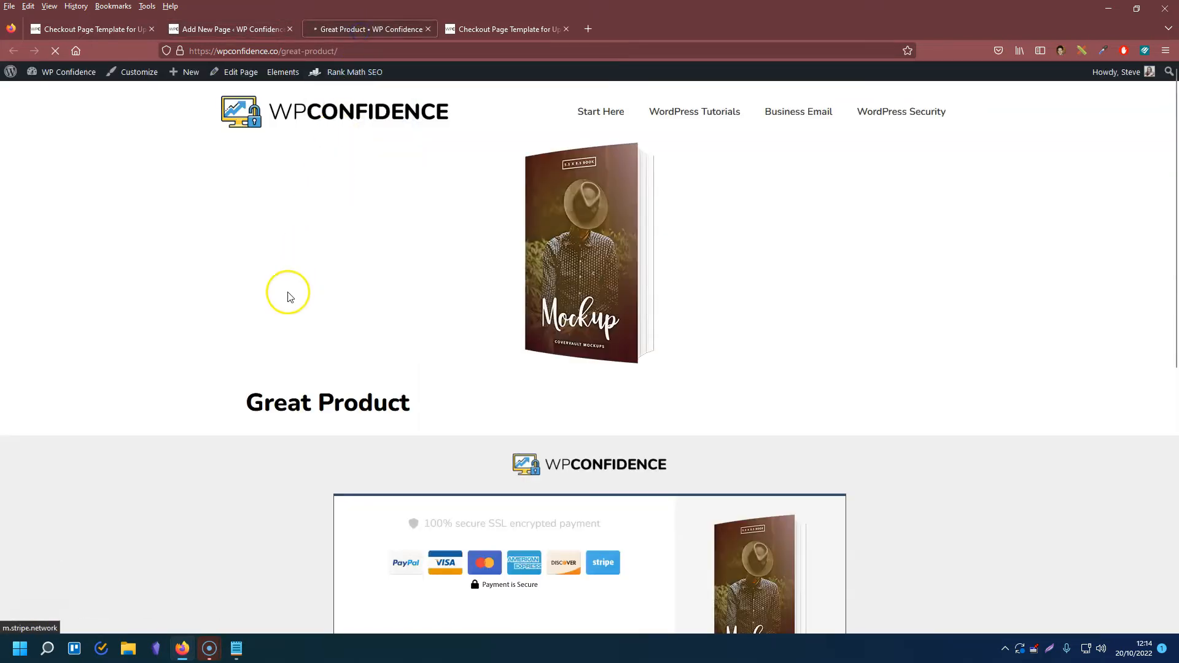
# Examine the live page's site header, large featured image, title and checkout section, and return to the page editor
pyautogui.scroll(-2, 232, 387)
pyautogui.scroll(2, 464, 298)
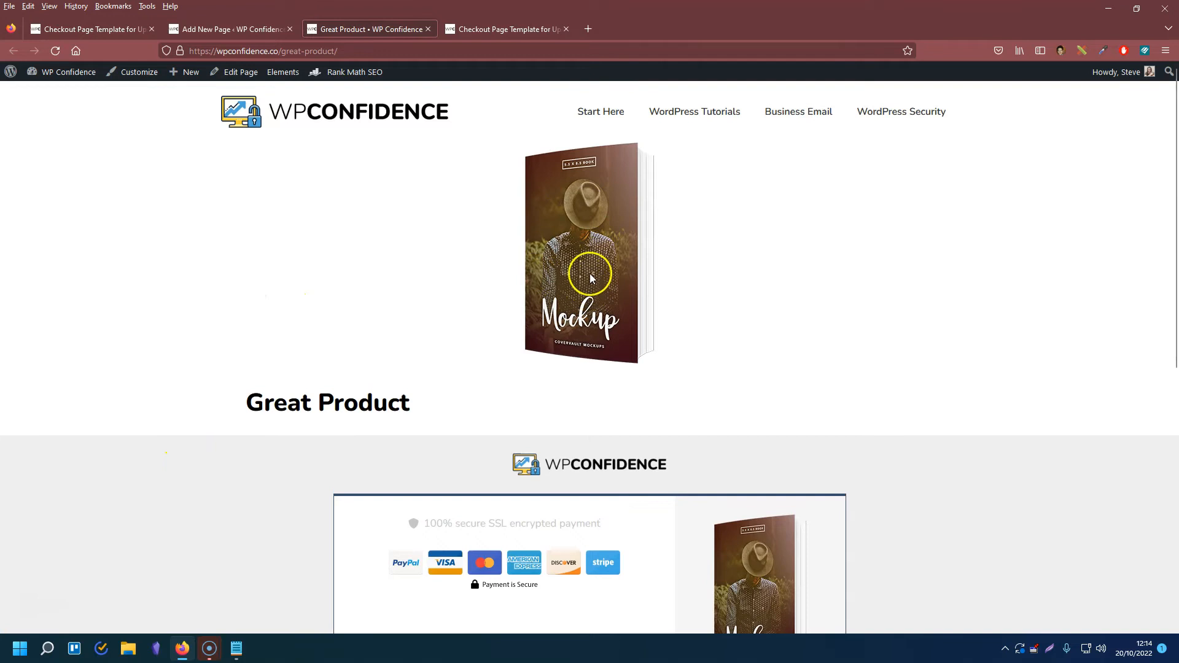
pyautogui.moveTo(255, 395); pyautogui.dragTo(374, 400)
pyautogui.click(374, 399)
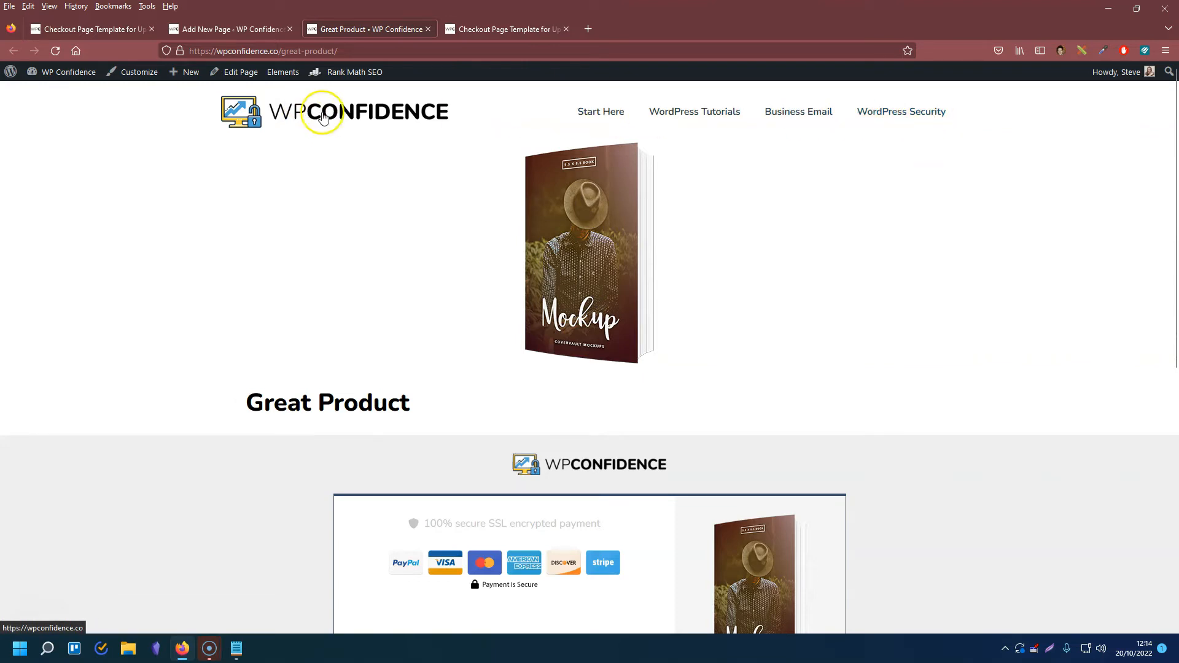
pyautogui.scroll(-2, 656, 420)
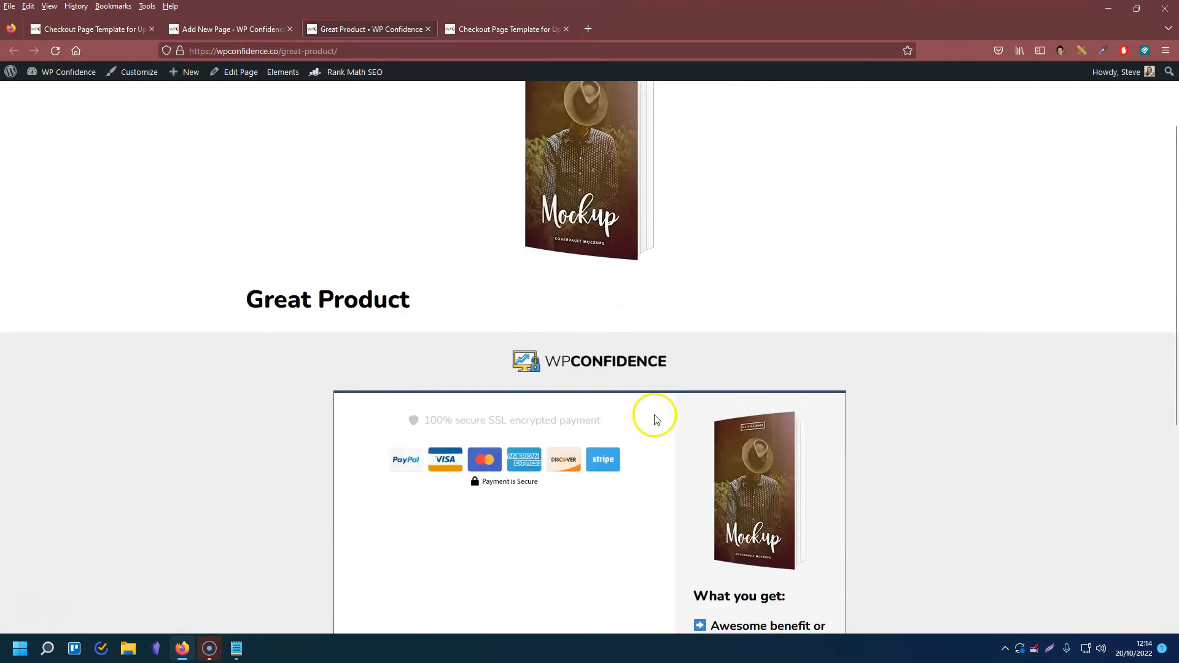
pyautogui.scroll(-1, 621, 453)
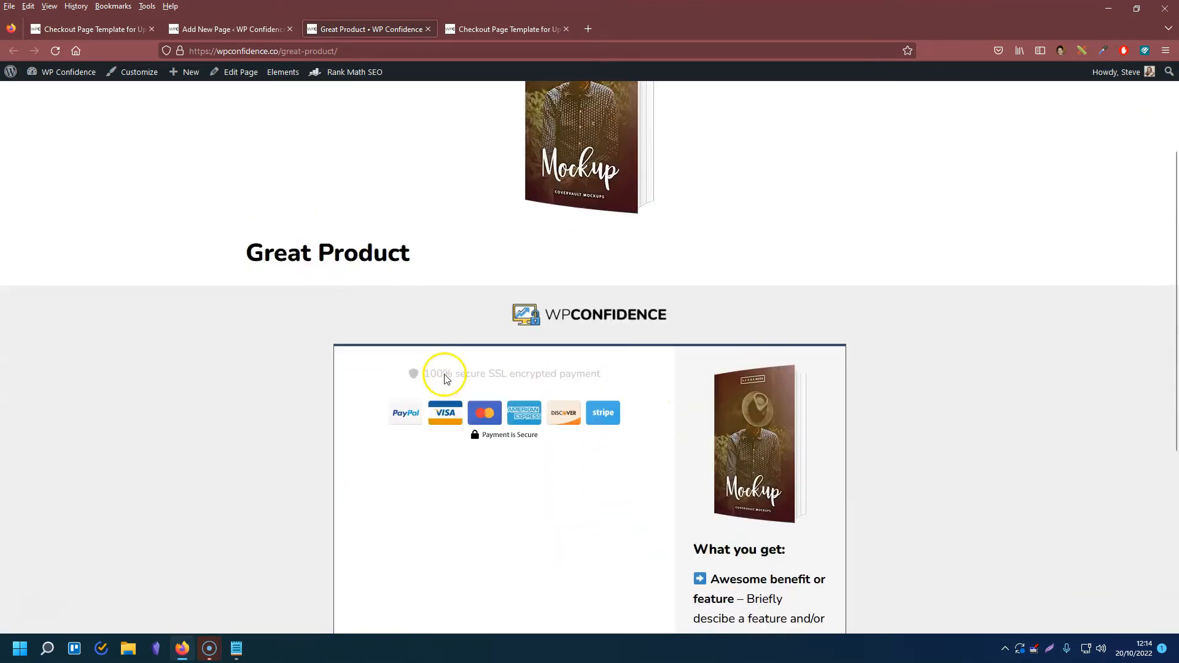
pyautogui.scroll(3, 445, 379)
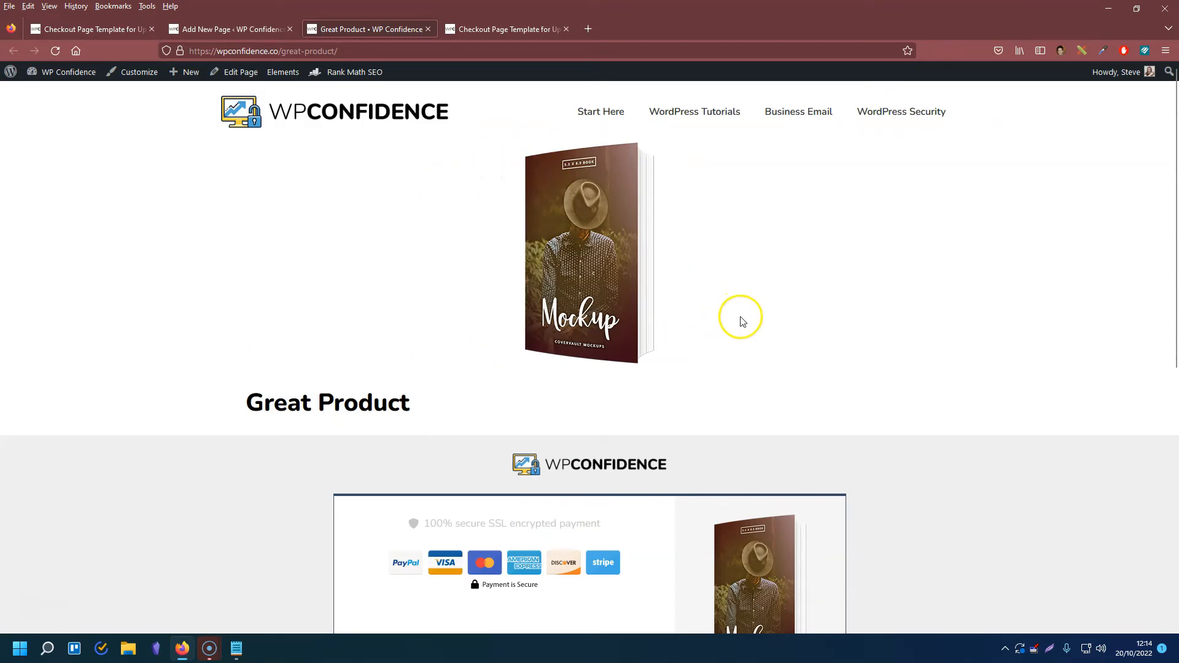
pyautogui.scroll(-3, 621, 342)
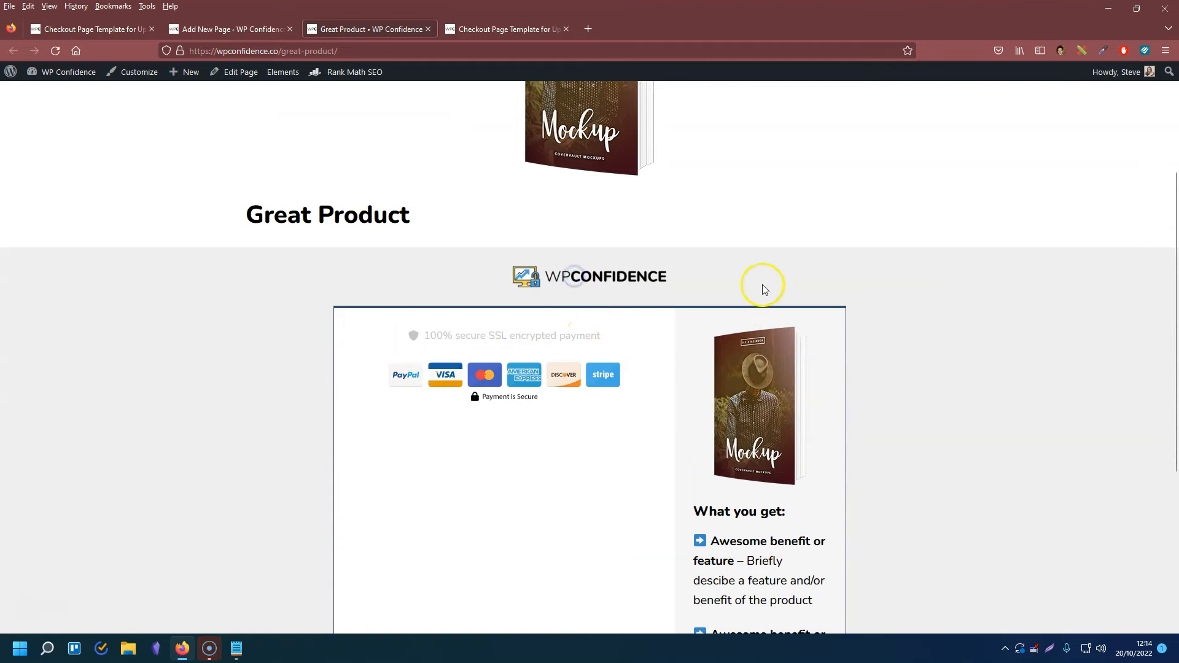
pyautogui.scroll(1, 921, 396)
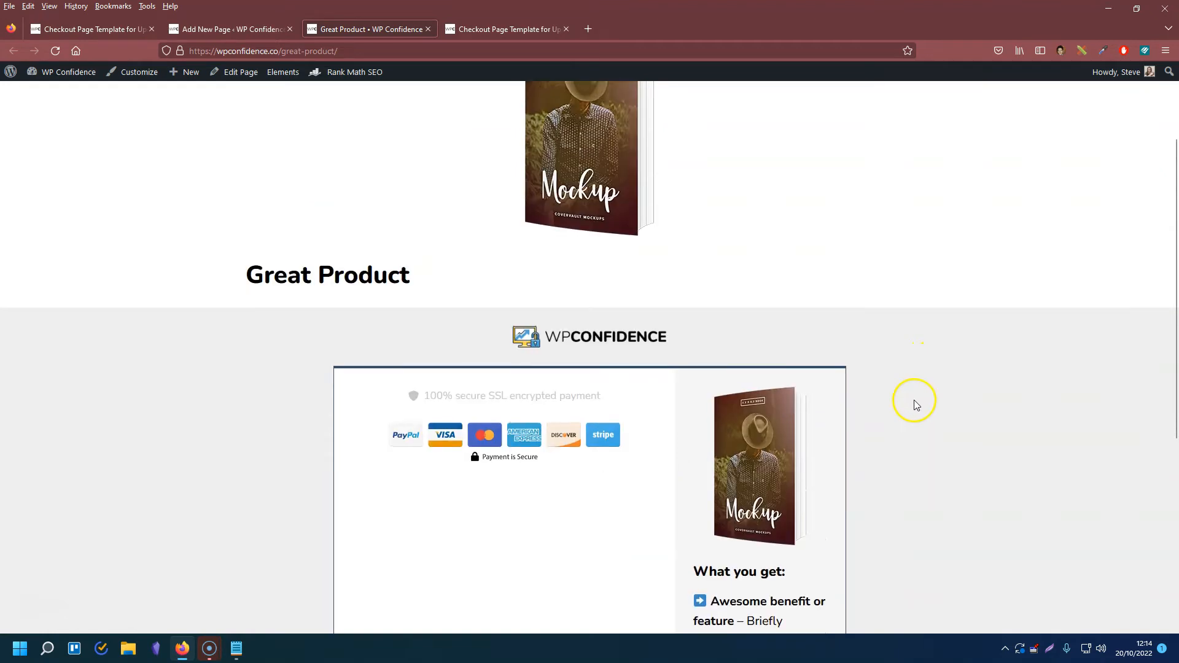
pyautogui.scroll(-5, 914, 399)
pyautogui.scroll(5, 911, 418)
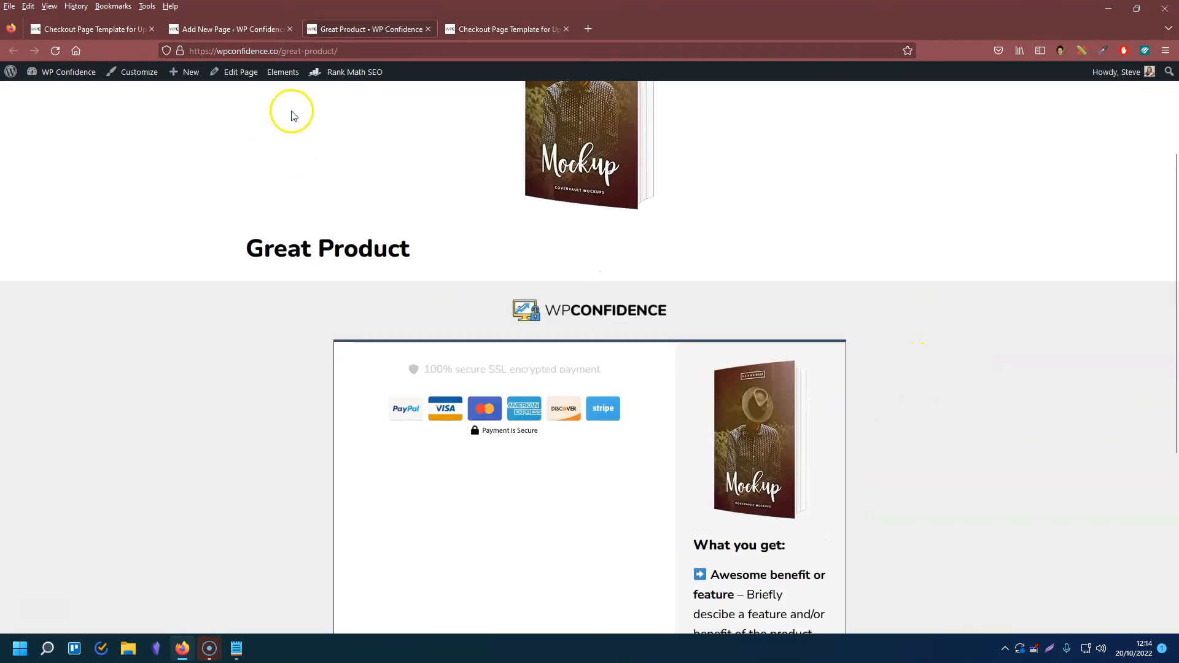
pyautogui.click(262, 34)
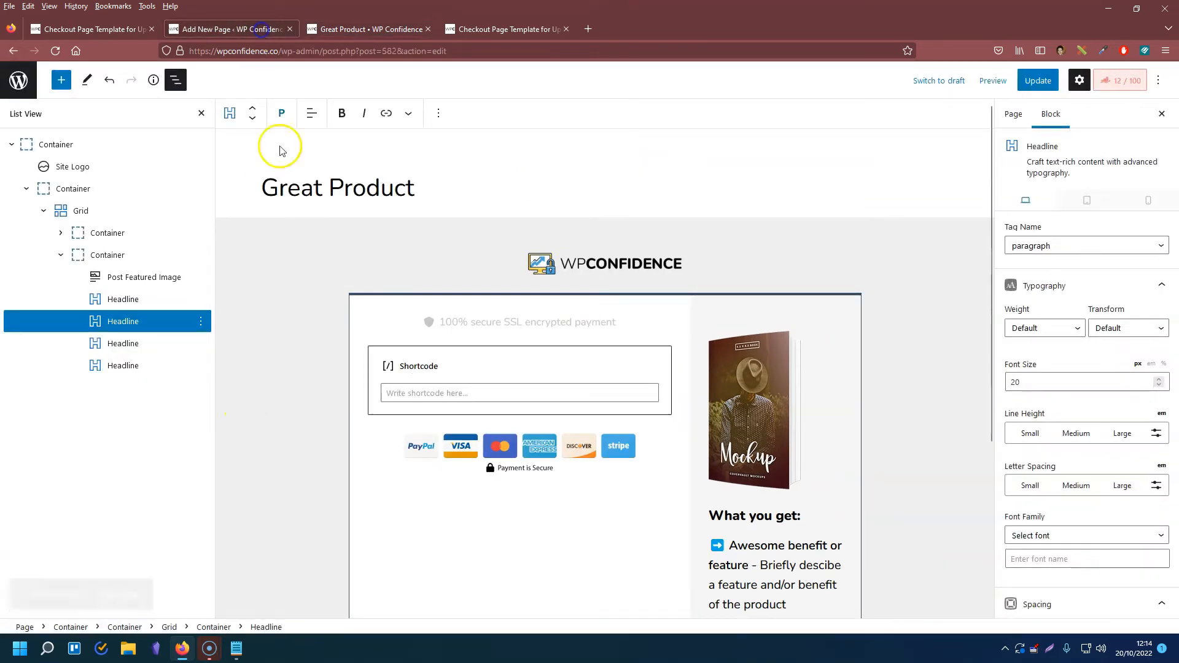
# Close the block list view and display the page-level settings, including the layout and Disable Elements options
pyautogui.click(202, 114)
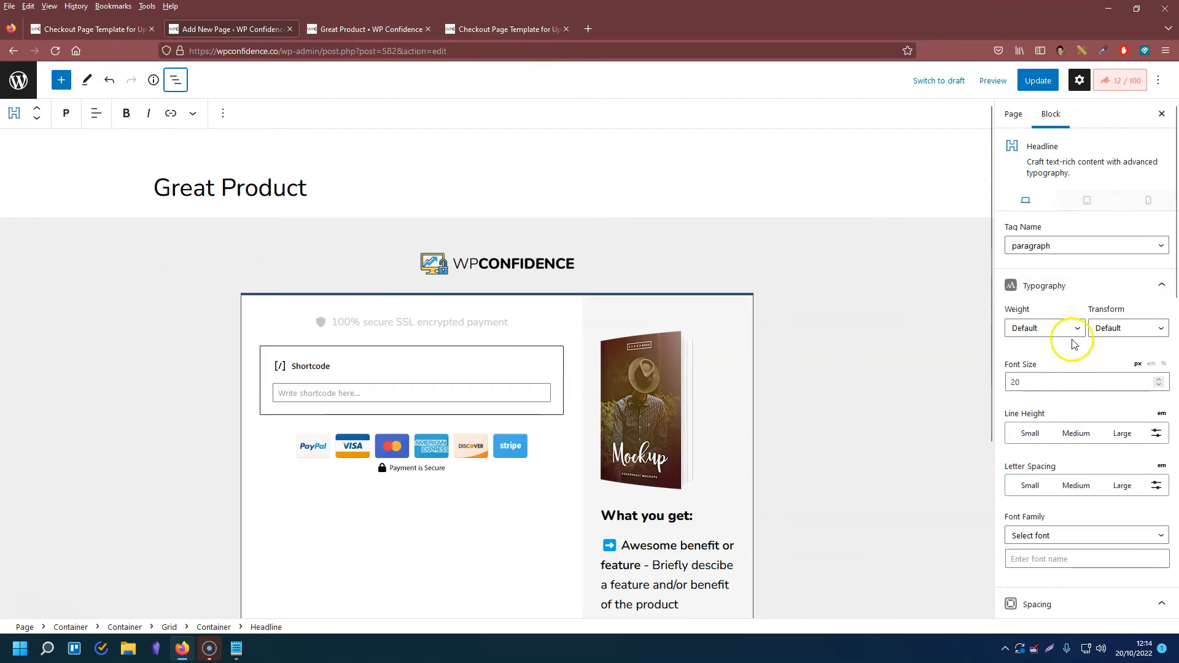
pyautogui.click(1013, 115)
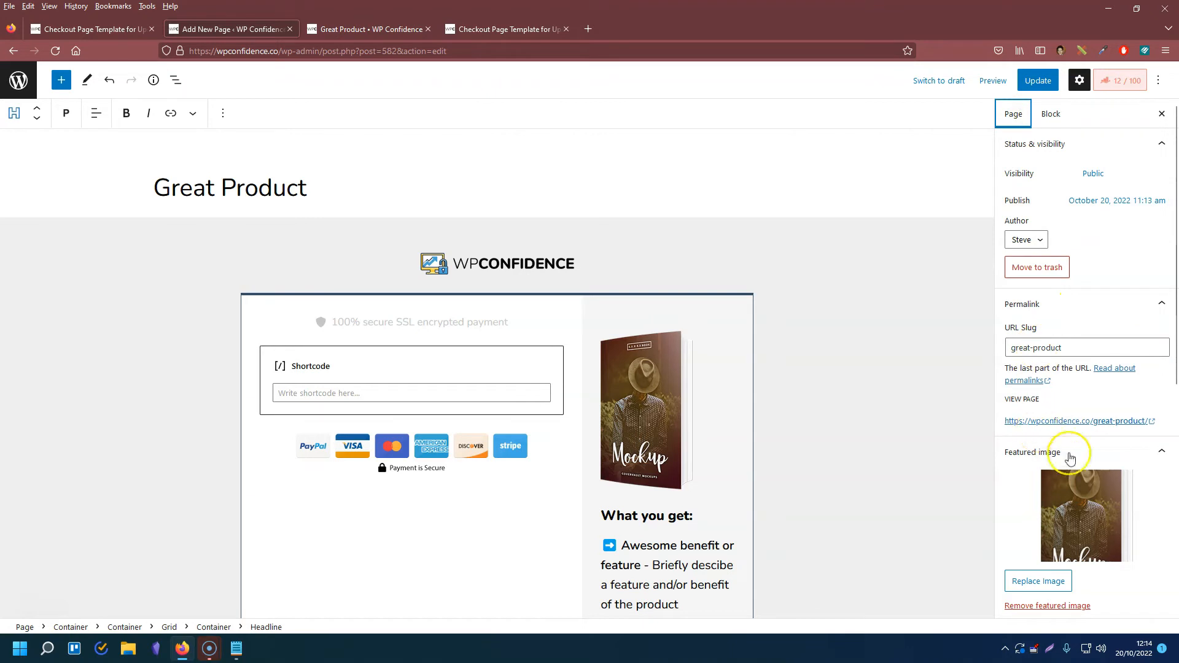
pyautogui.scroll(-4, 1098, 460)
pyautogui.scroll(-2, 1098, 460)
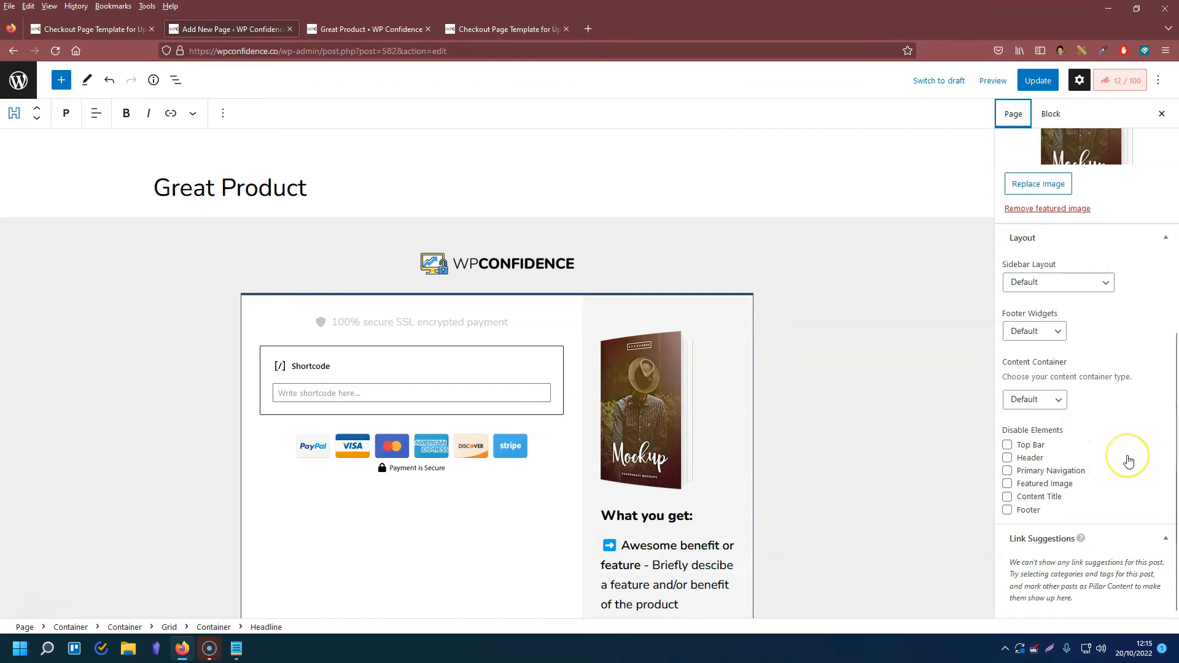
pyautogui.scroll(4, 1126, 453)
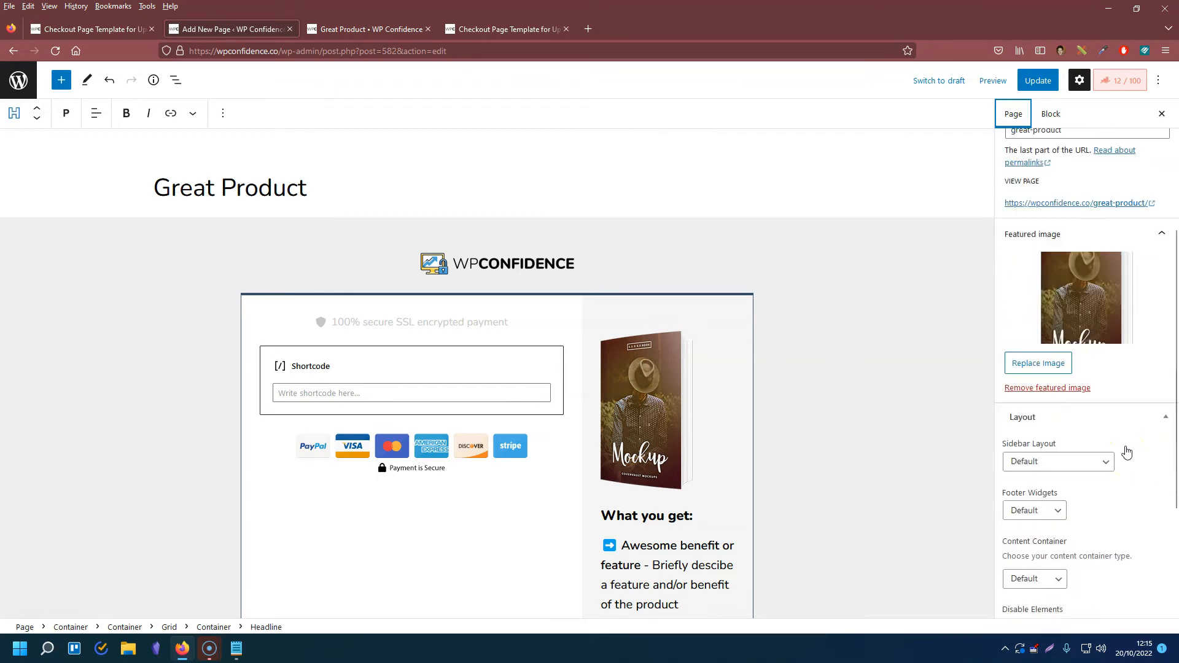
# Read the checkout template article's section on the Blank Slate plugin and its page template option
pyautogui.click(493, 29)
pyautogui.click(368, 29)
pyautogui.click(479, 36)
pyautogui.scroll(10, 363, 324)
pyautogui.scroll(10, 607, 326)
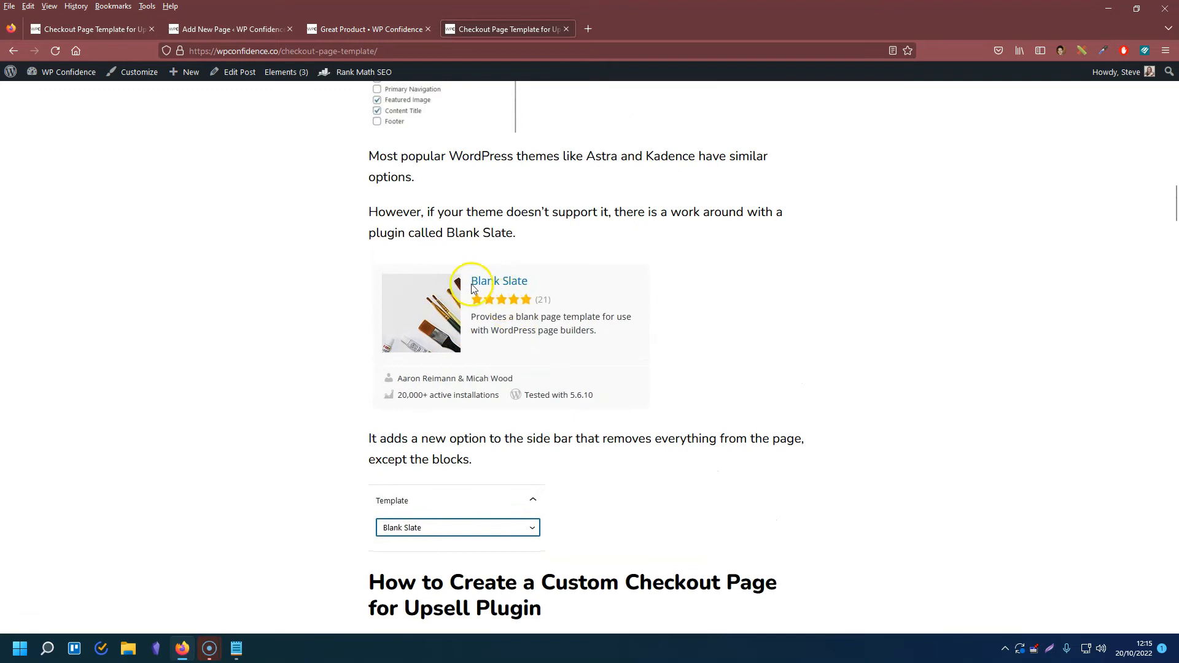
pyautogui.scroll(-1, 556, 376)
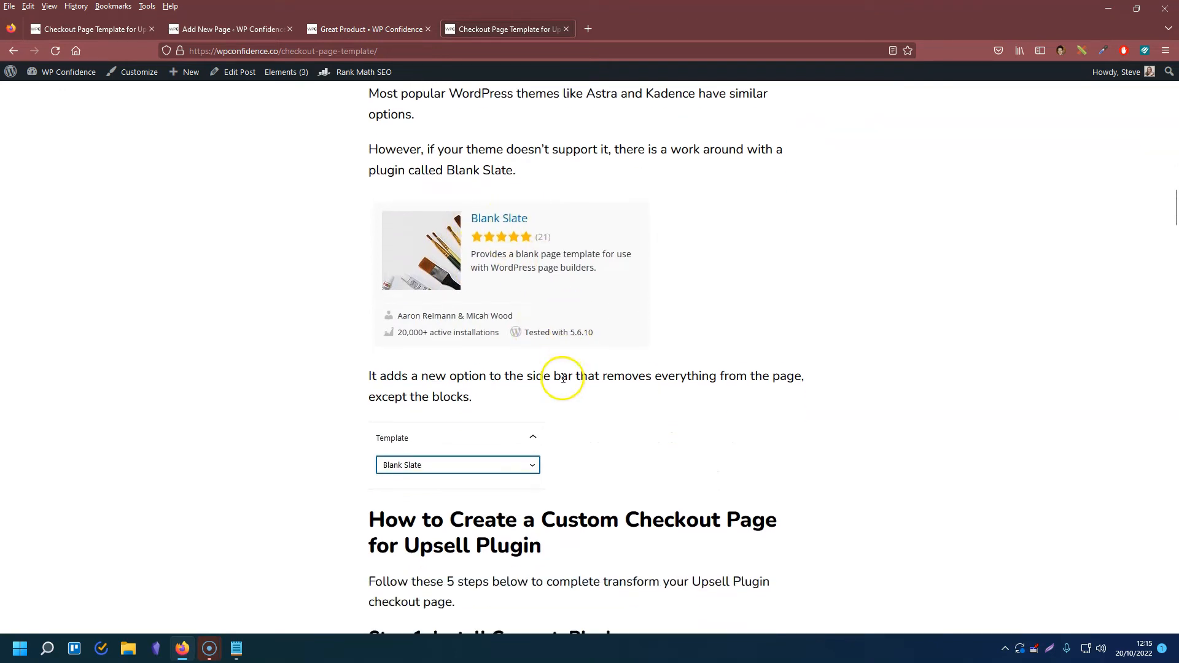
pyautogui.scroll(-1, 600, 458)
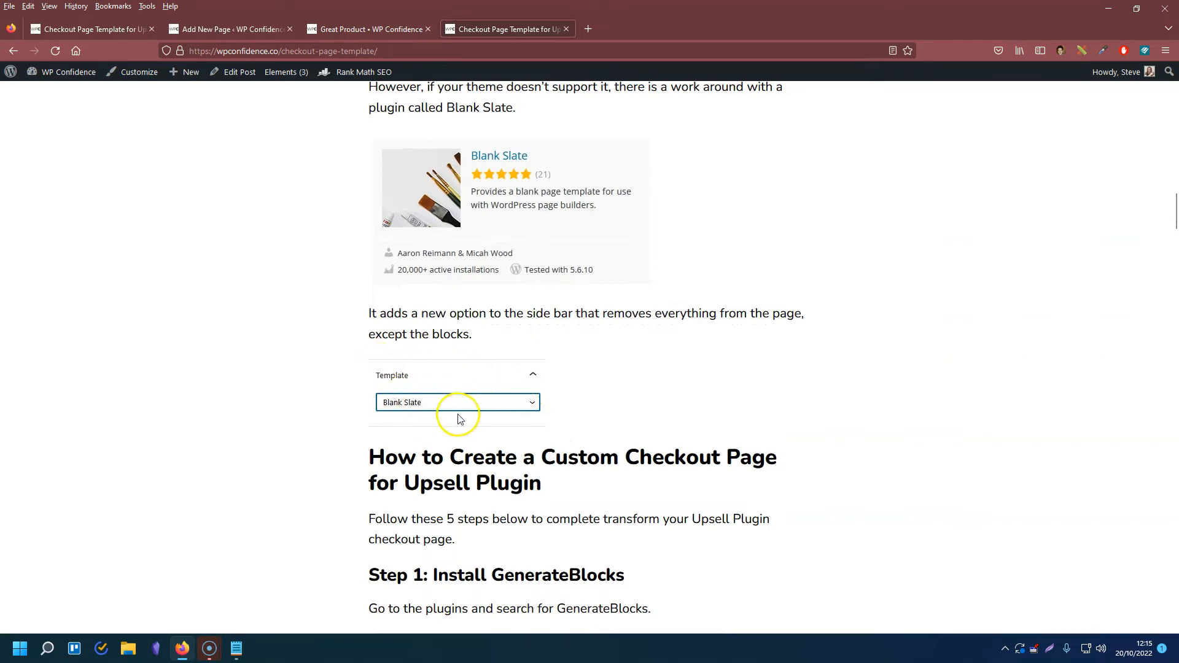
# Check the editor's page settings for a template option, and review the title and checkout section on the live Great Product page
pyautogui.click(222, 29)
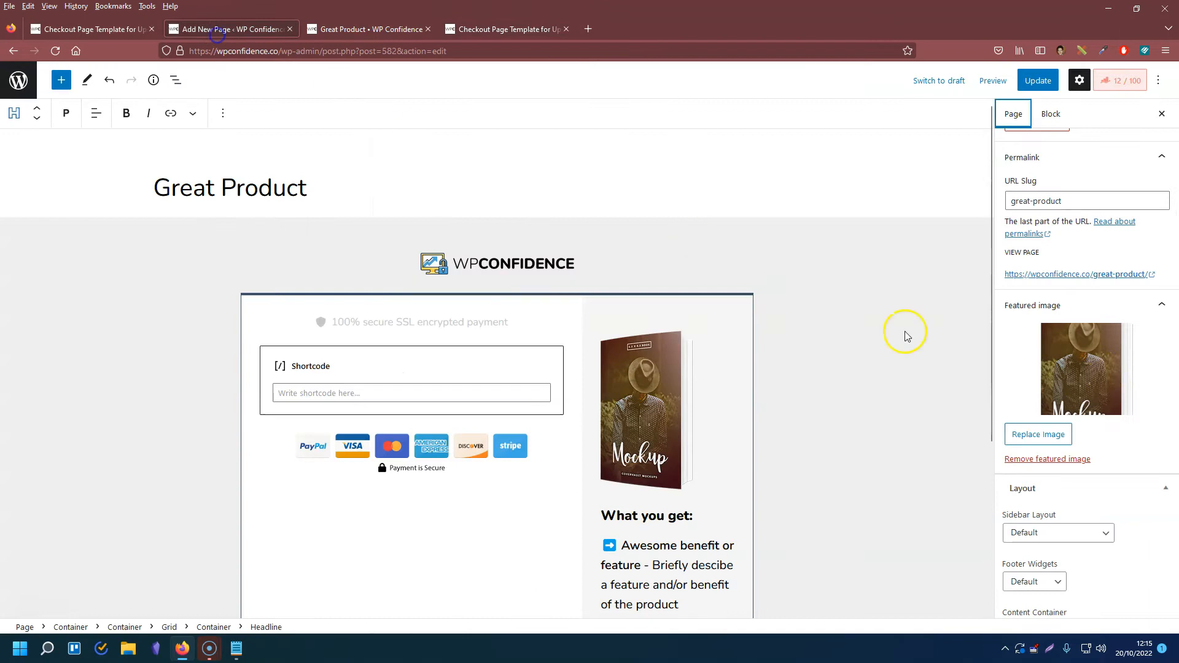
pyautogui.scroll(3, 1081, 313)
pyautogui.scroll(-1, 1074, 246)
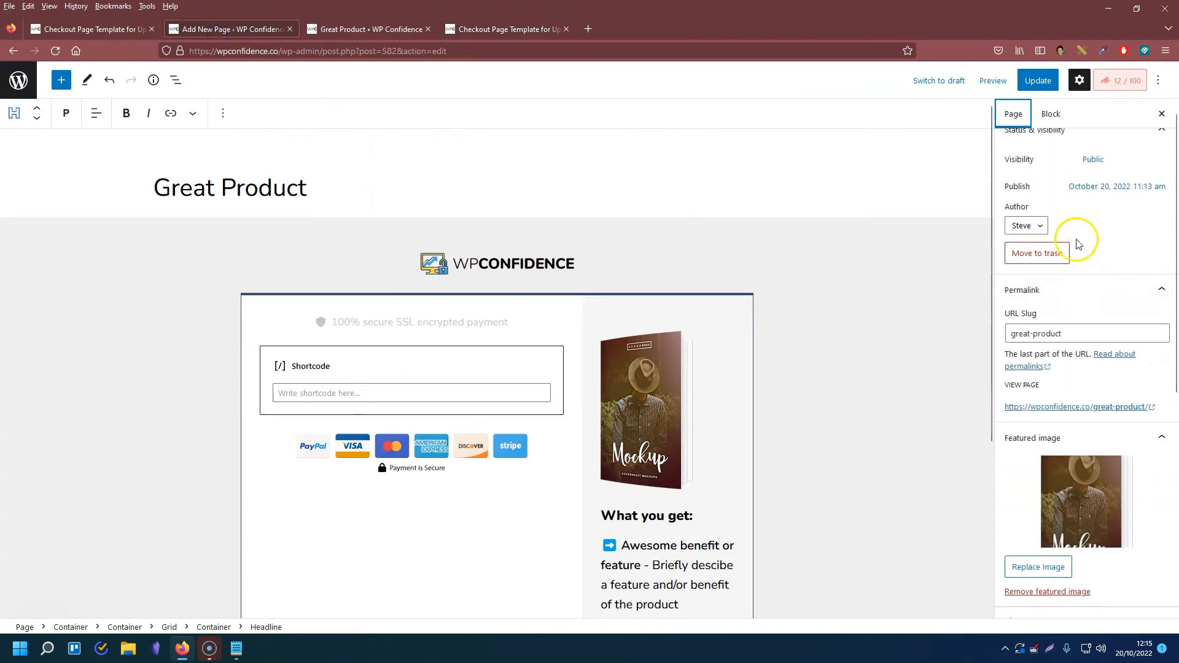
pyautogui.scroll(-1, 1081, 332)
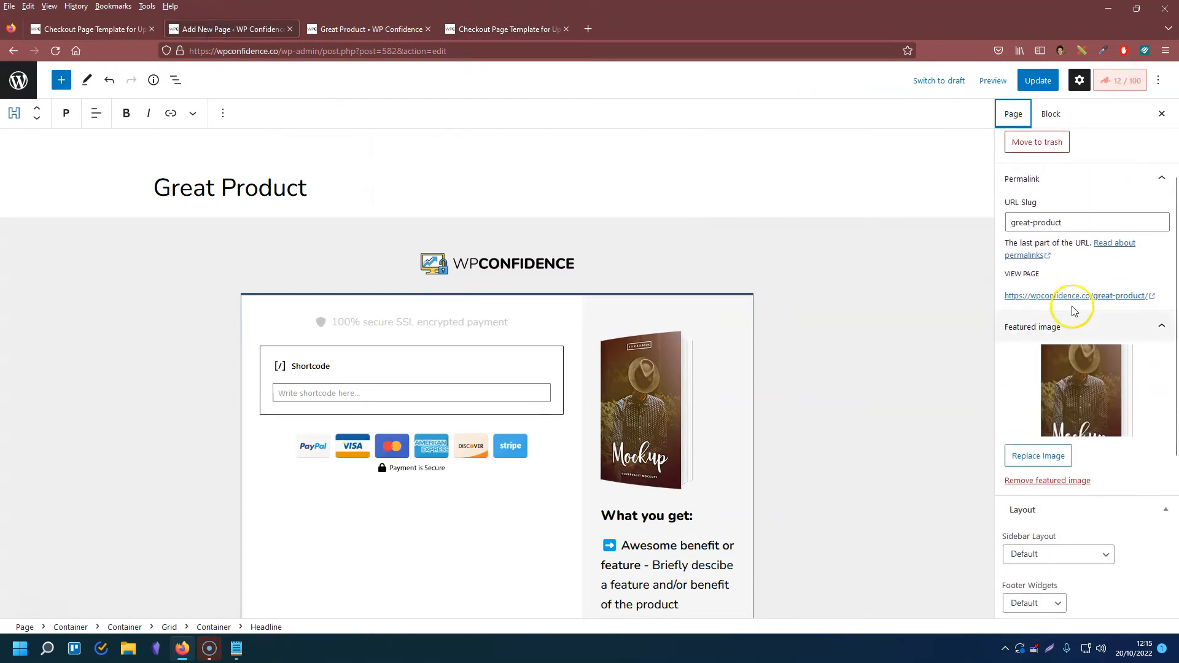
pyautogui.click(458, 30)
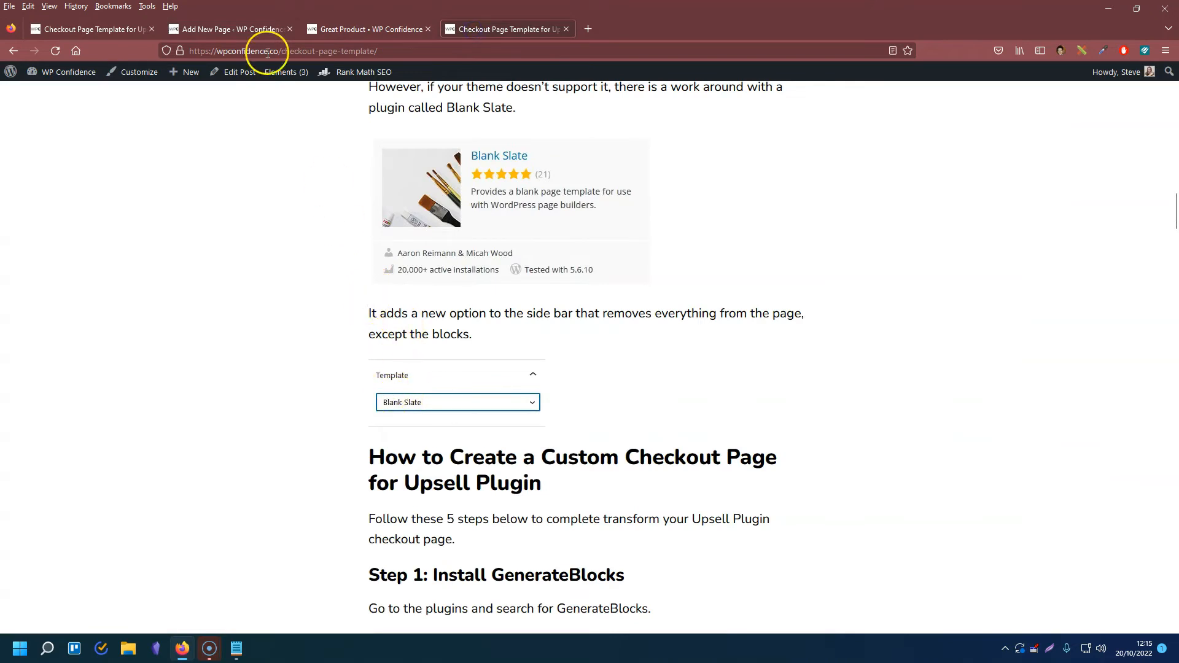
pyautogui.click(341, 29)
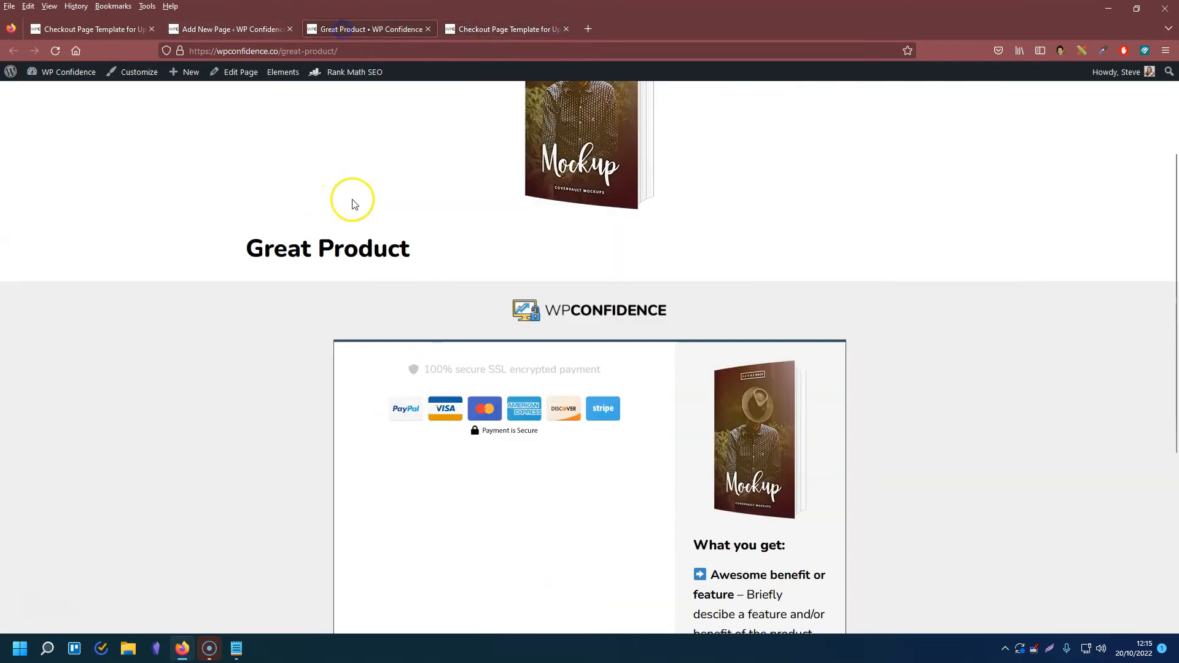
pyautogui.scroll(-4, 435, 191)
pyautogui.scroll(3, 224, 186)
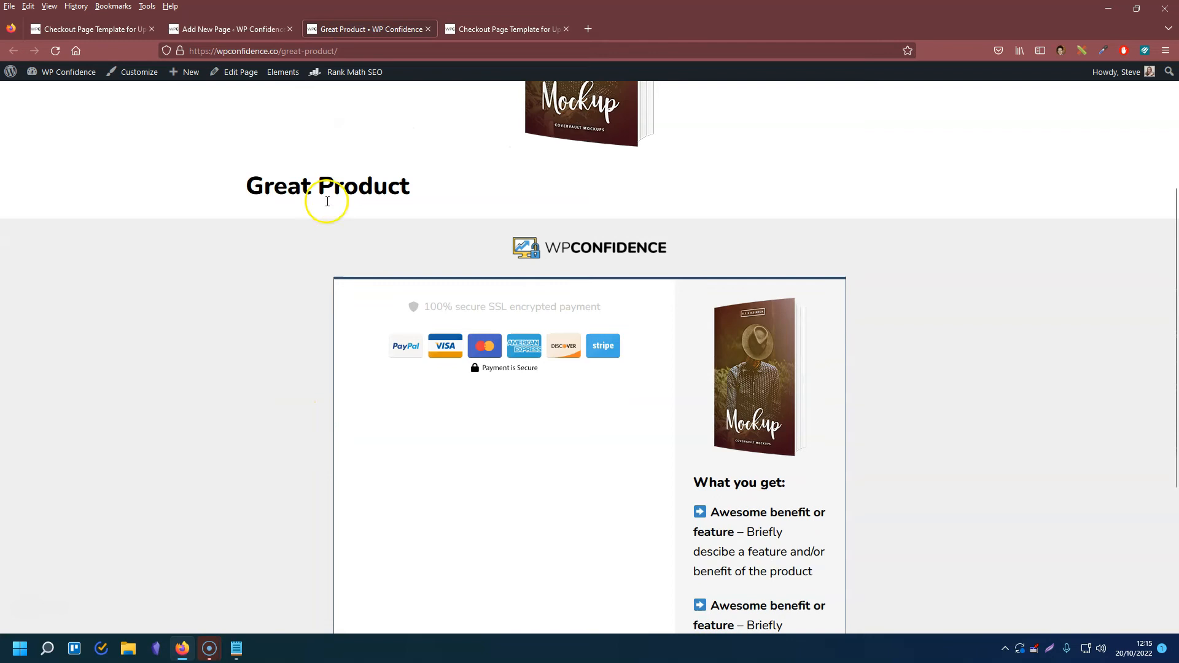
pyautogui.scroll(-2, 308, 334)
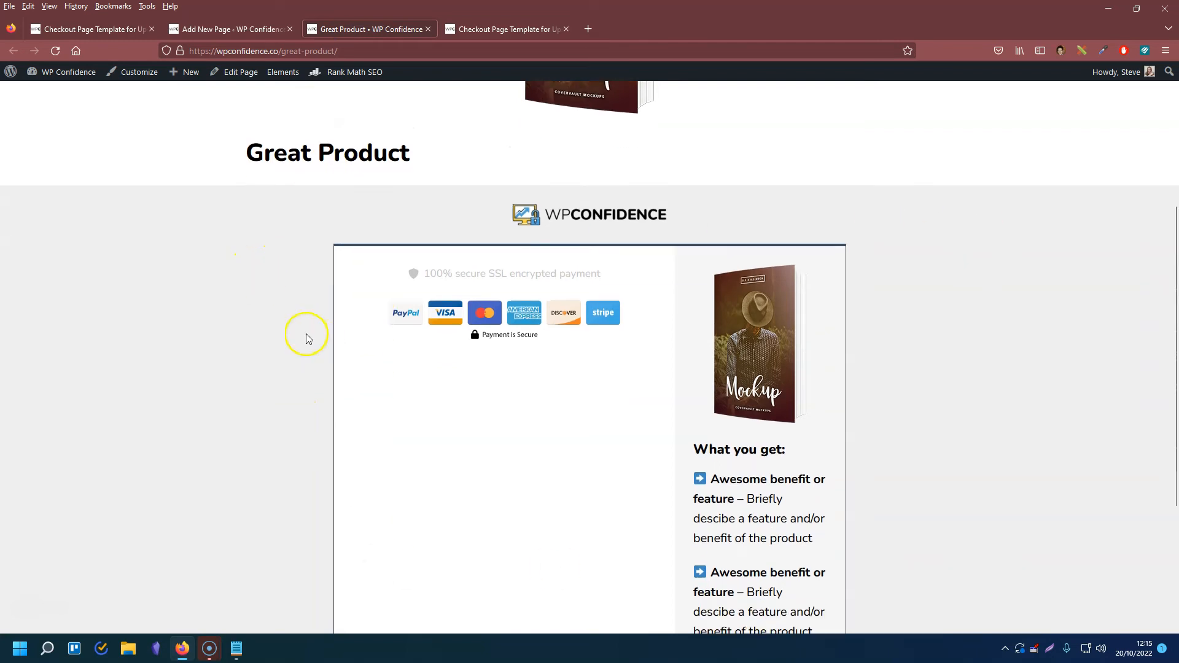
# Disable the header, featured image and content title in the Great Product page's layout settings
pyautogui.click(262, 29)
pyautogui.scroll(-4, 1075, 359)
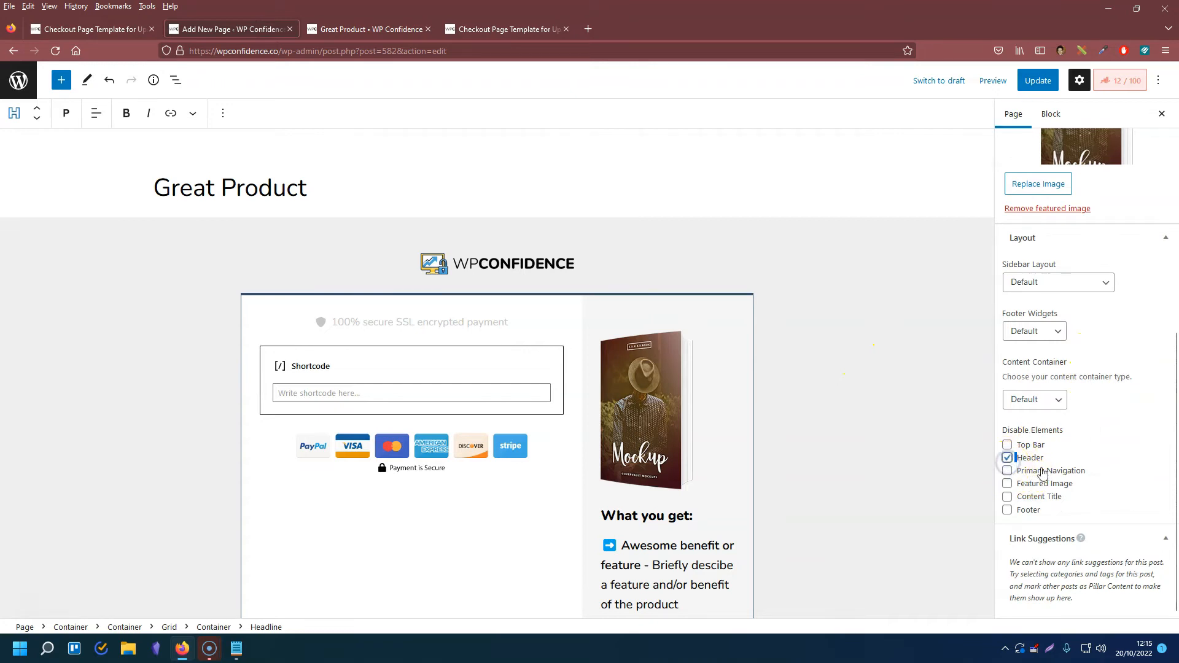
pyautogui.click(1008, 499)
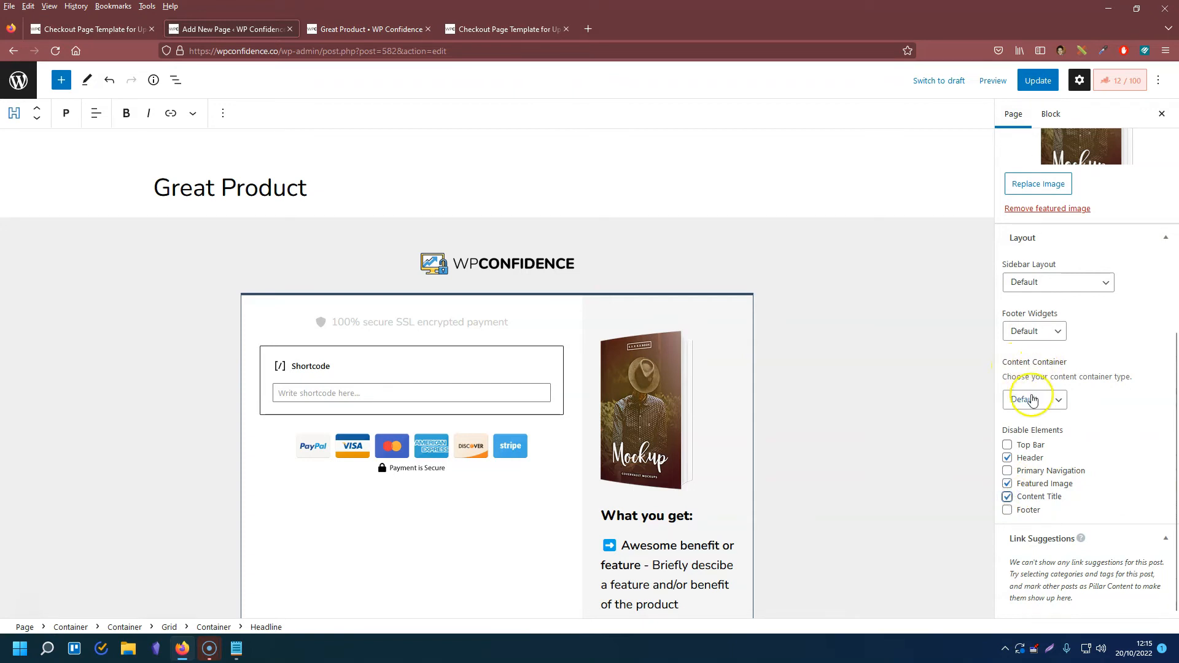
# Set the page's content container to Full Width and update the page
pyautogui.click(1061, 407)
pyautogui.click(1034, 437)
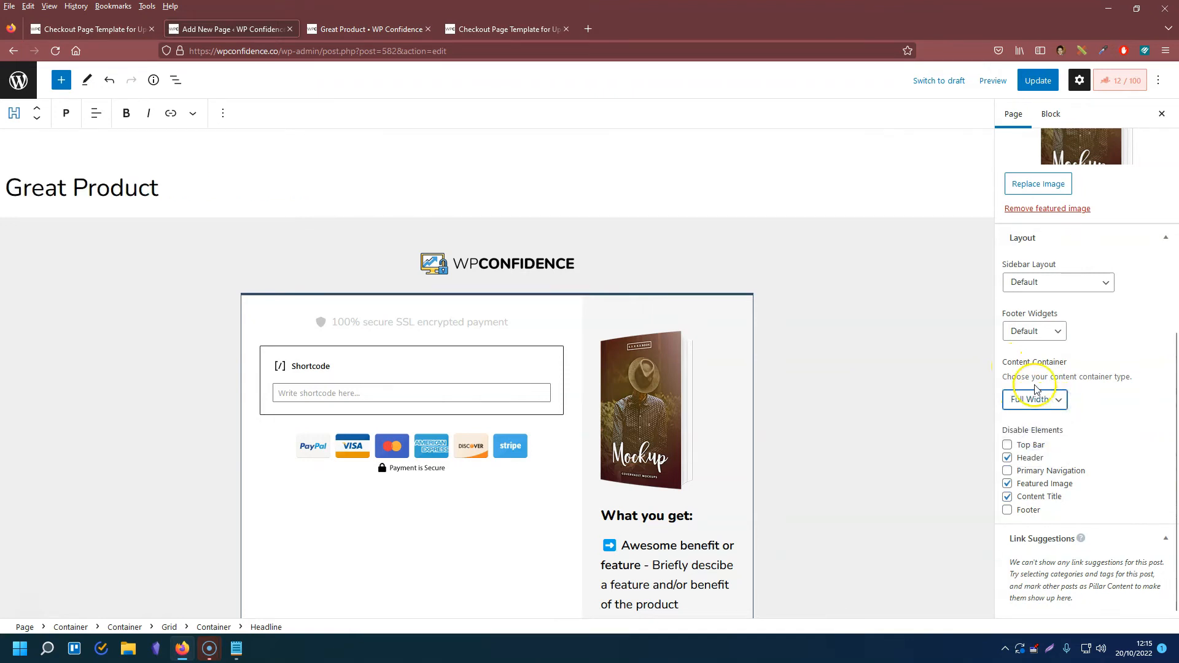
pyautogui.click(1038, 80)
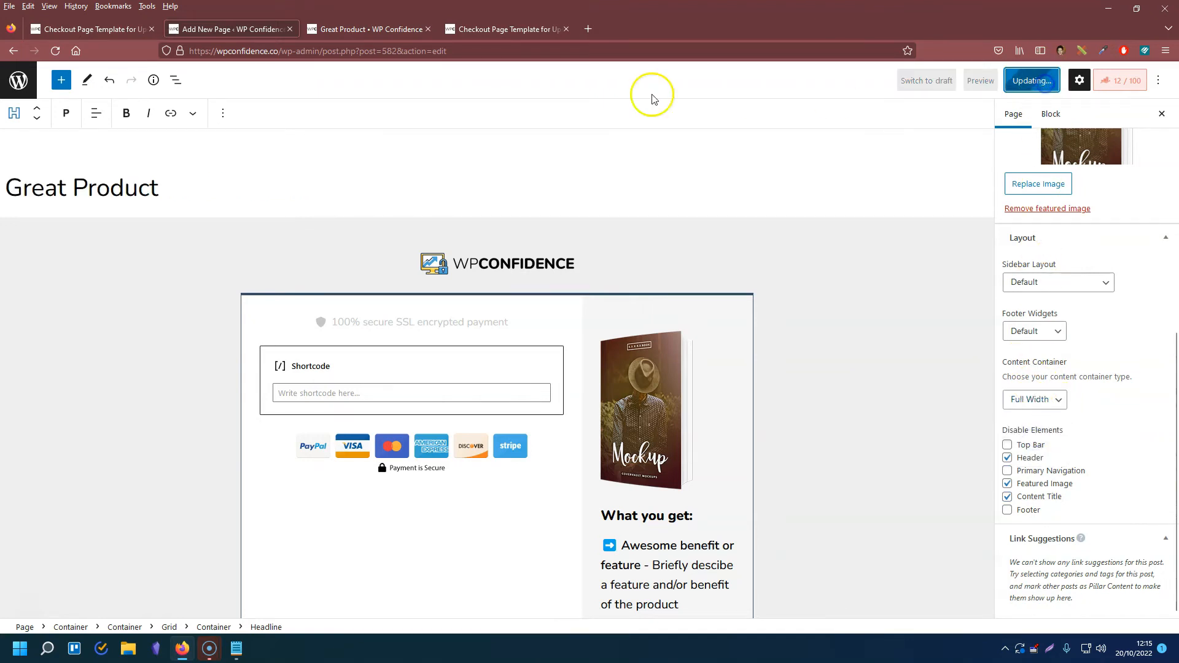
# Reload the live Great Product page and examine its layout from the logo down to the footer
pyautogui.click(359, 37)
pyautogui.scroll(4, 209, 264)
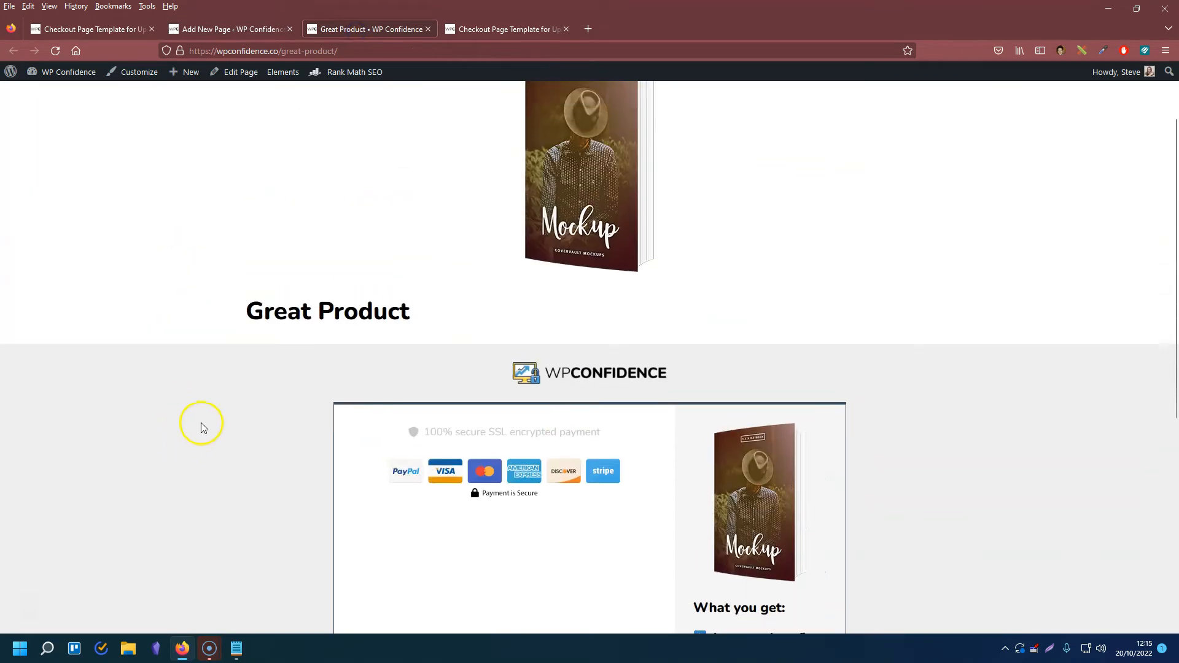
pyautogui.rightClick(224, 384)
pyautogui.click(312, 402)
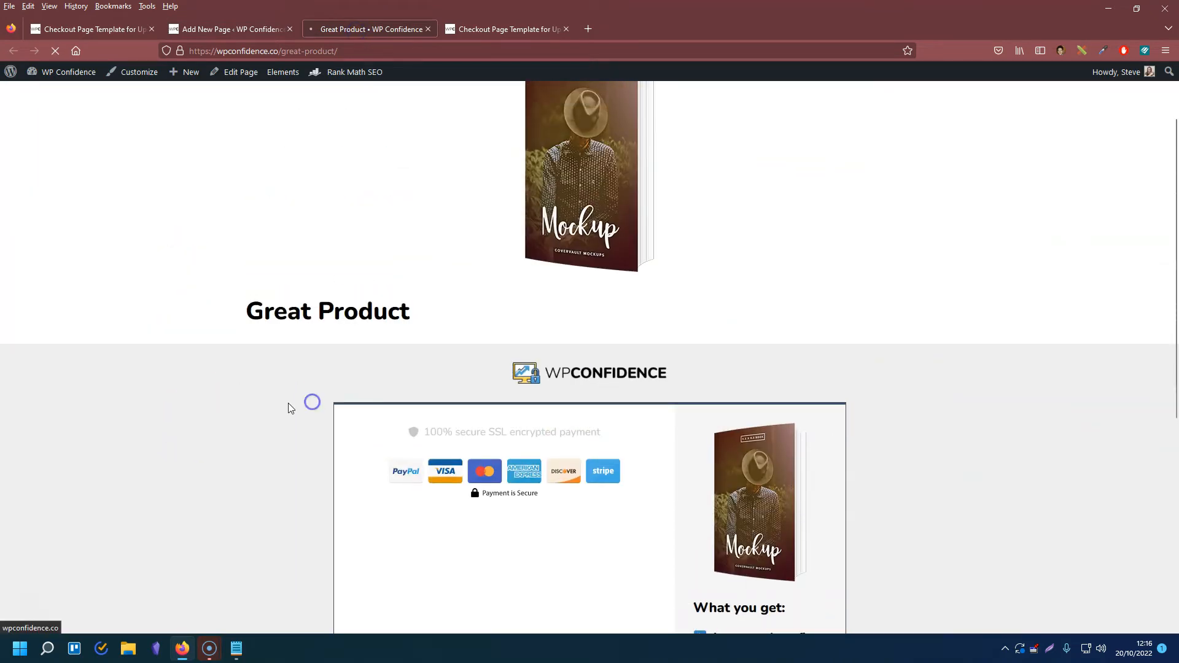
pyautogui.scroll(2, 264, 304)
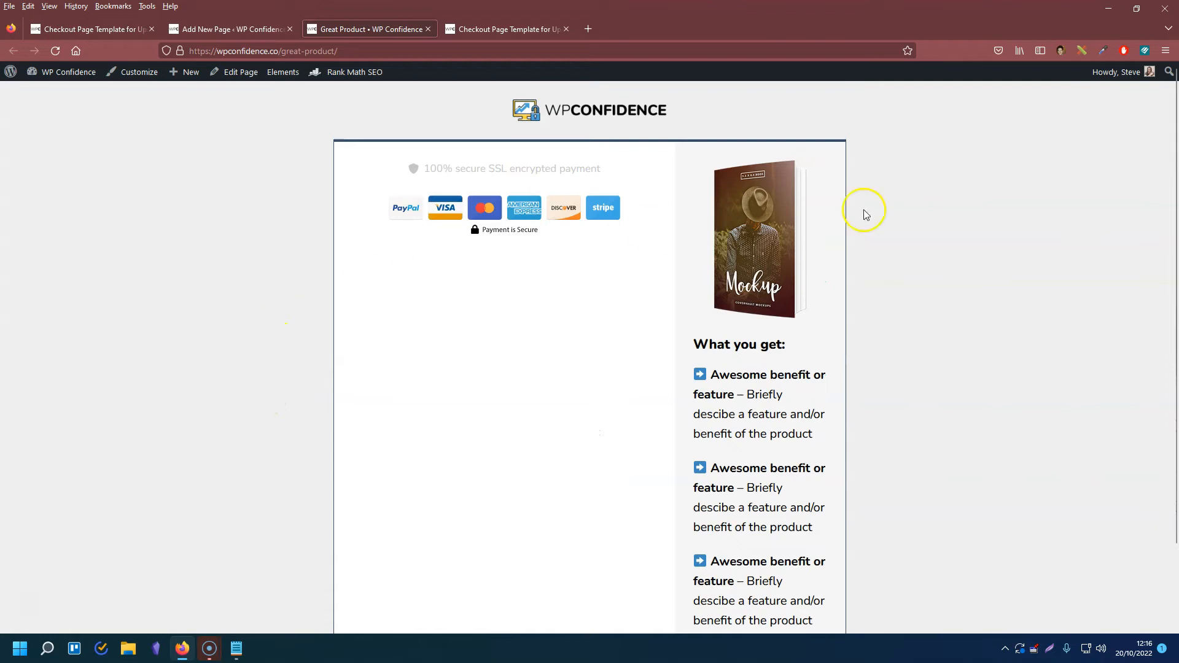
pyautogui.scroll(-2, 940, 212)
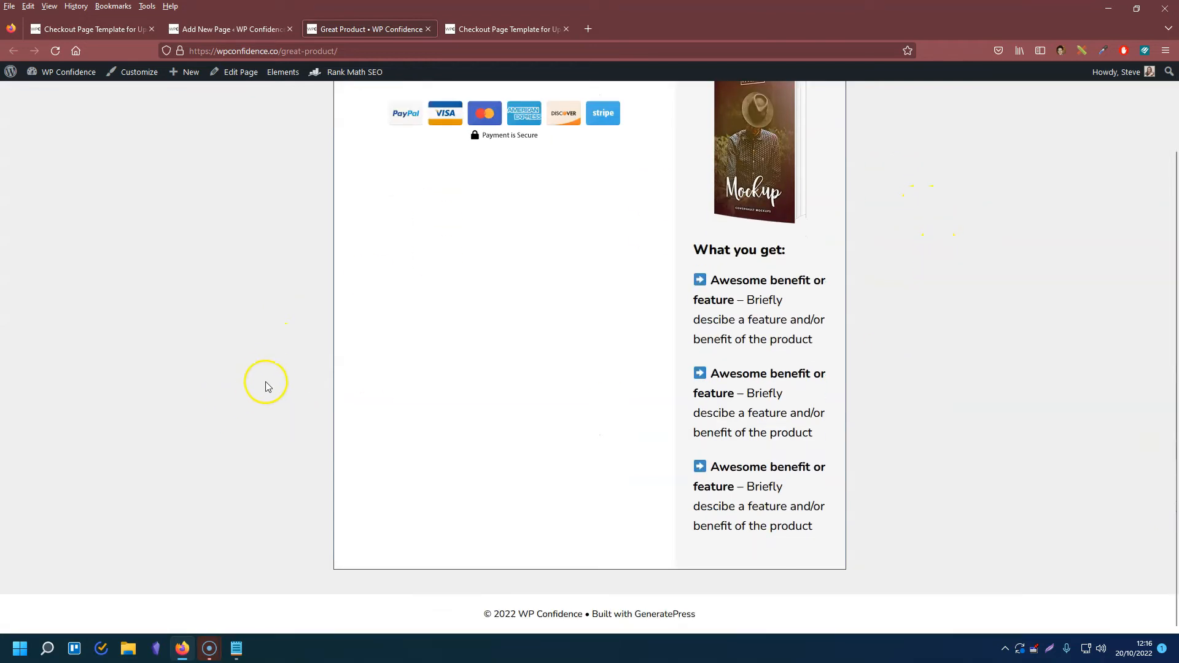
pyautogui.scroll(2, 266, 385)
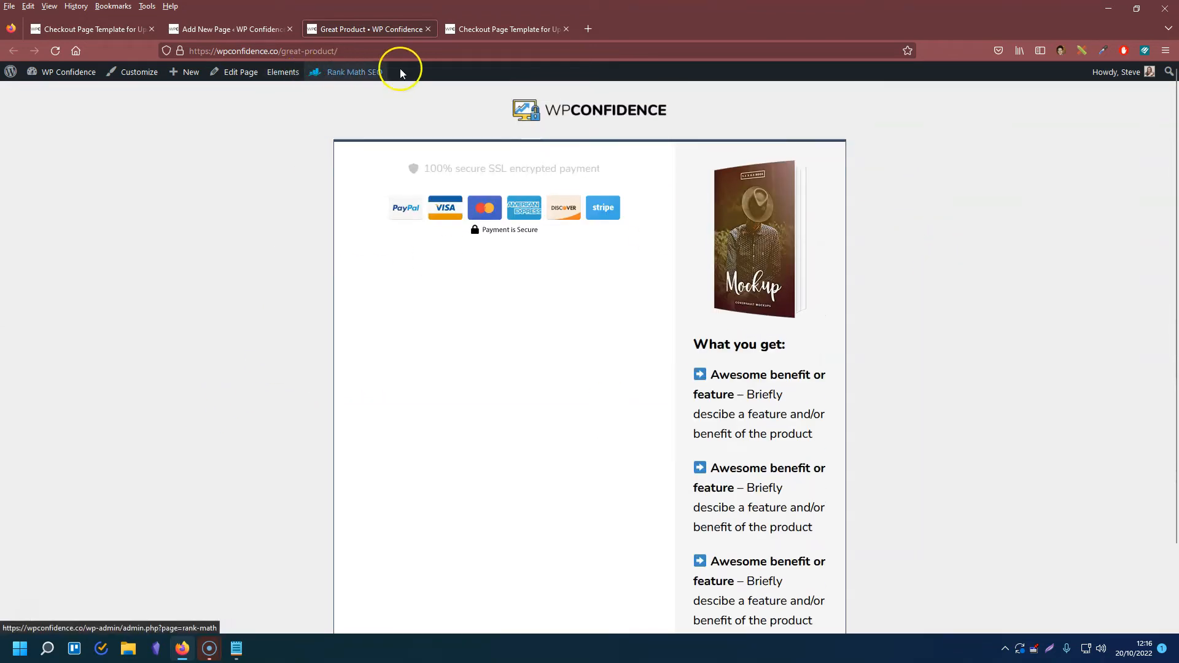
# Read the article's Step 3 on product checkout settings and Step 4 on adding the product shortcode
pyautogui.click(499, 31)
pyautogui.scroll(-6, 430, 417)
pyautogui.scroll(-20, 363, 423)
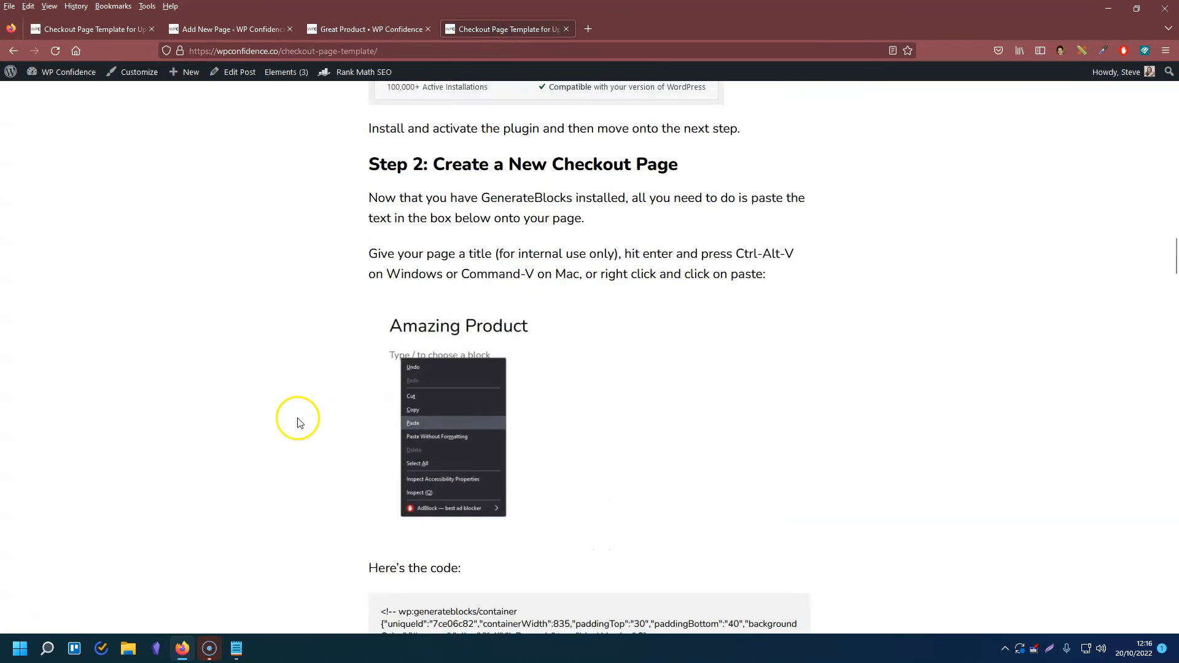
pyautogui.scroll(-5, 300, 353)
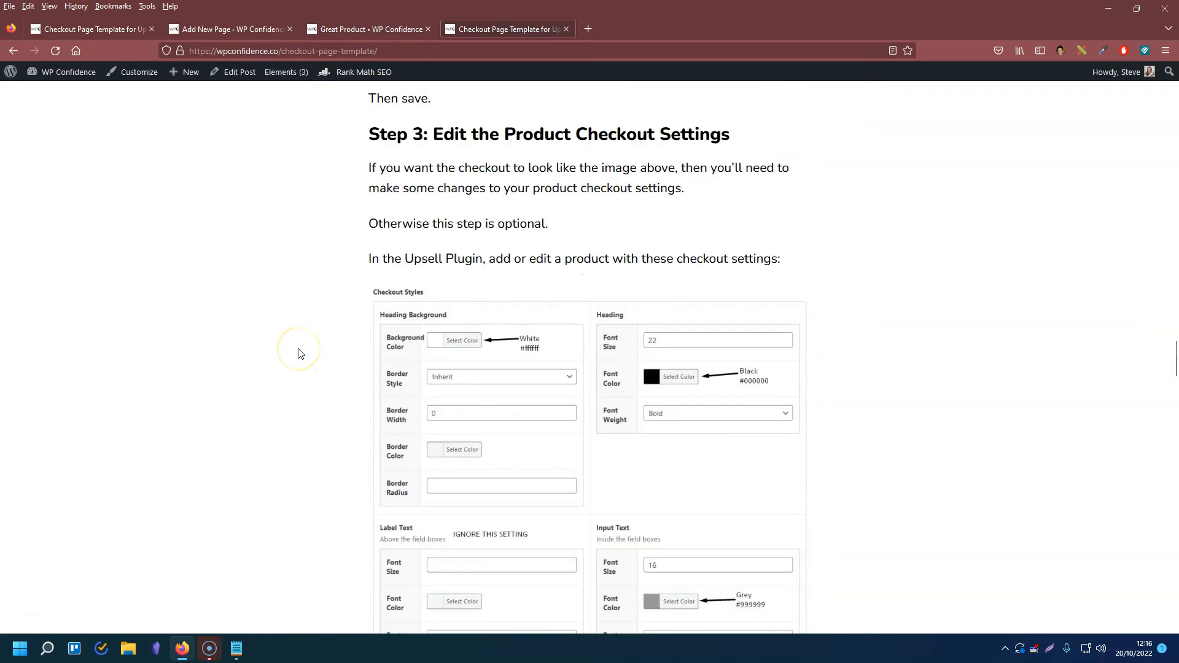
pyautogui.scroll(2, 298, 350)
pyautogui.moveTo(431, 262); pyautogui.dragTo(621, 293)
pyautogui.click(621, 293)
pyautogui.scroll(-3, 561, 351)
pyautogui.scroll(-2, 525, 368)
pyautogui.scroll(3, 516, 307)
pyautogui.scroll(-1, 508, 264)
pyautogui.scroll(-15, 508, 454)
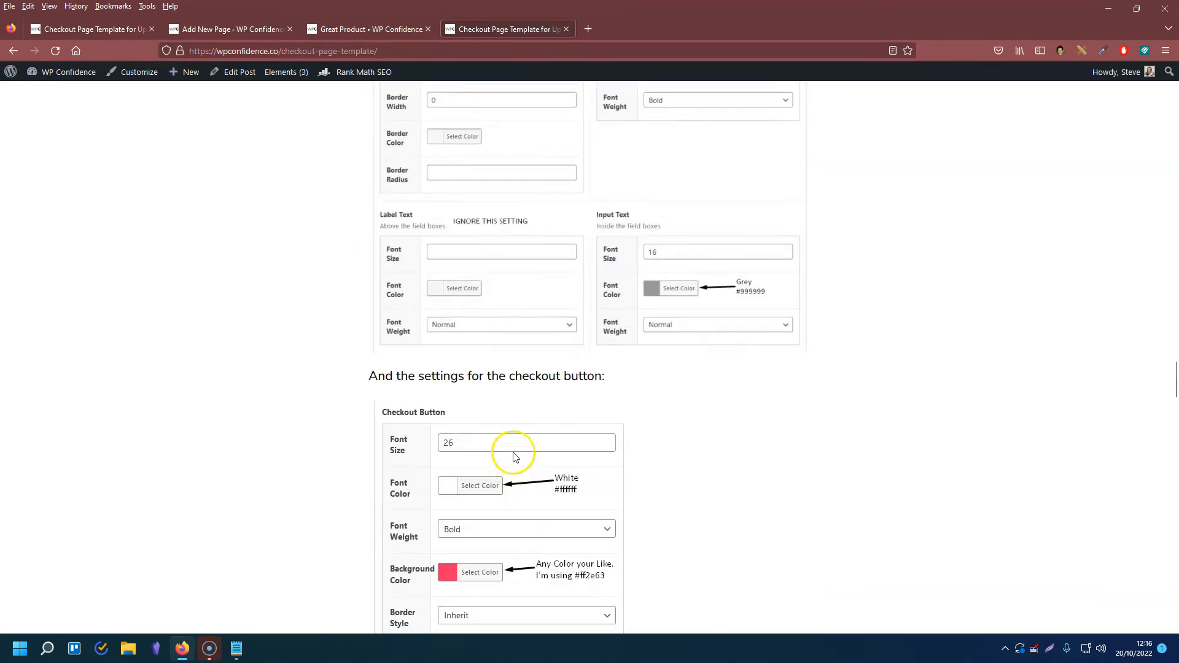
pyautogui.scroll(-7, 507, 429)
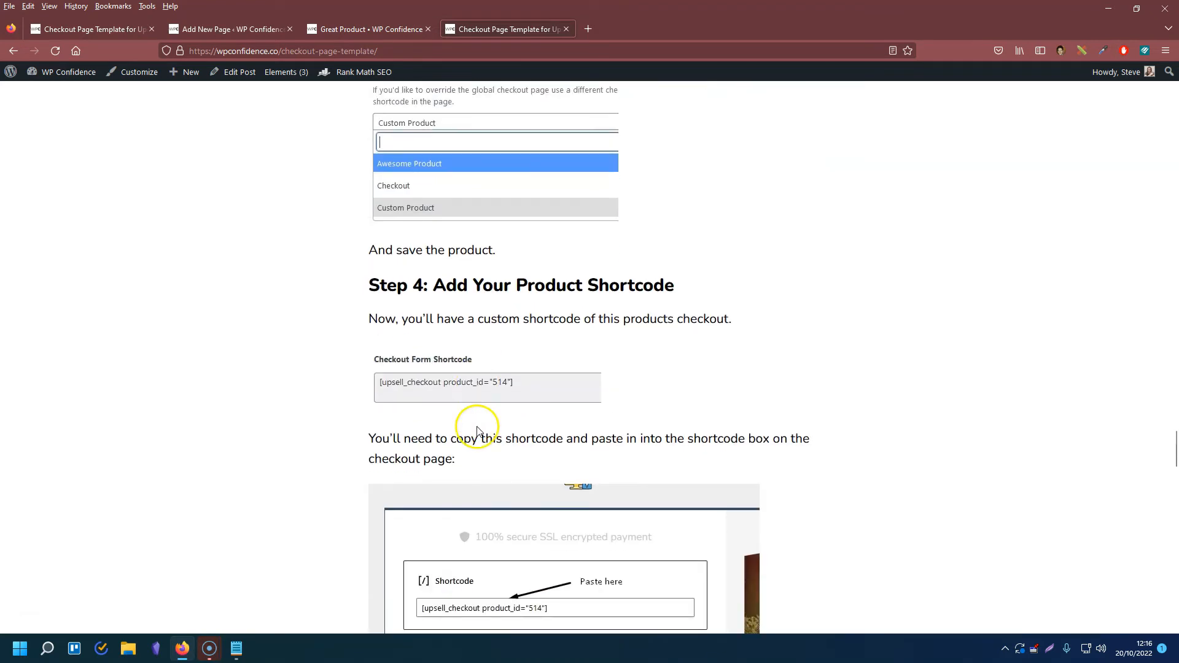
# Review the page's shortcode block alongside the article's checkout button and field settings and its finished checkout example
pyautogui.click(336, 28)
pyautogui.click(234, 28)
pyautogui.click(337, 394)
pyautogui.click(485, 31)
pyautogui.scroll(11, 452, 316)
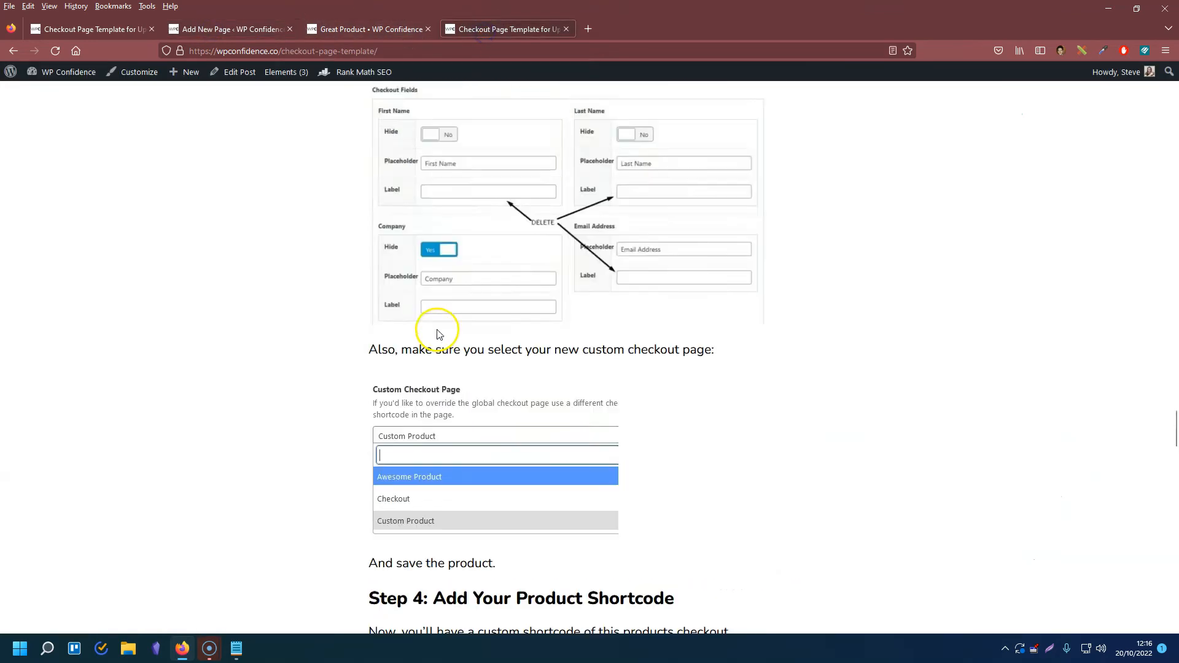
pyautogui.scroll(2, 523, 333)
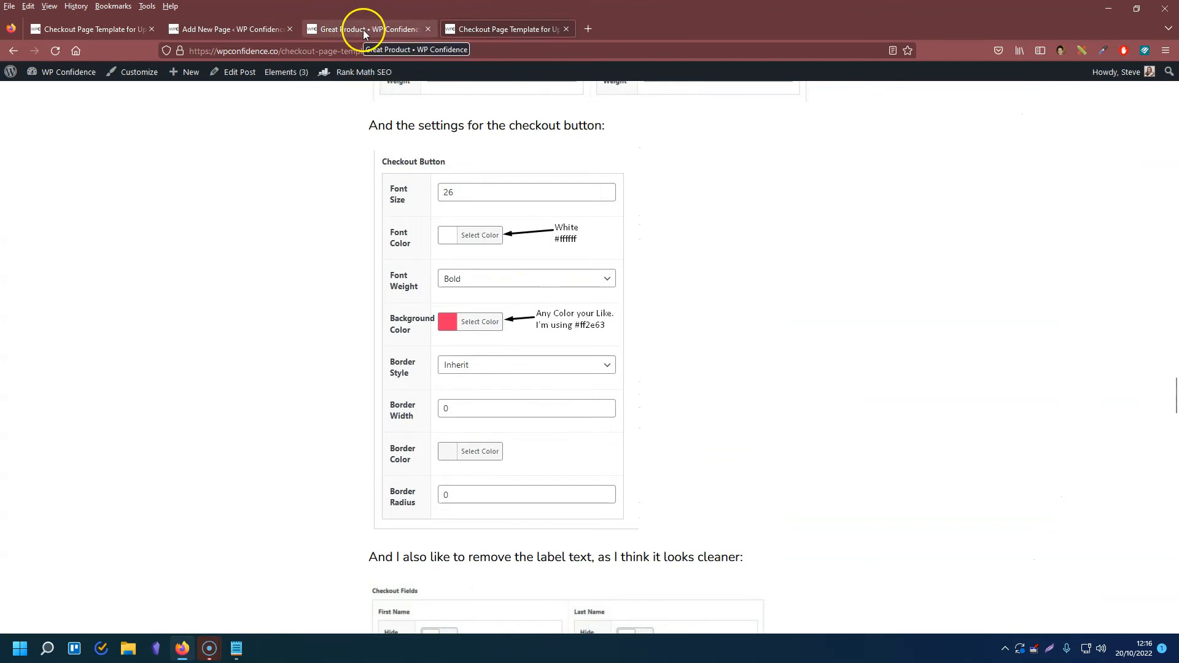
pyautogui.moveTo(1175, 396); pyautogui.dragTo(1174, 106)
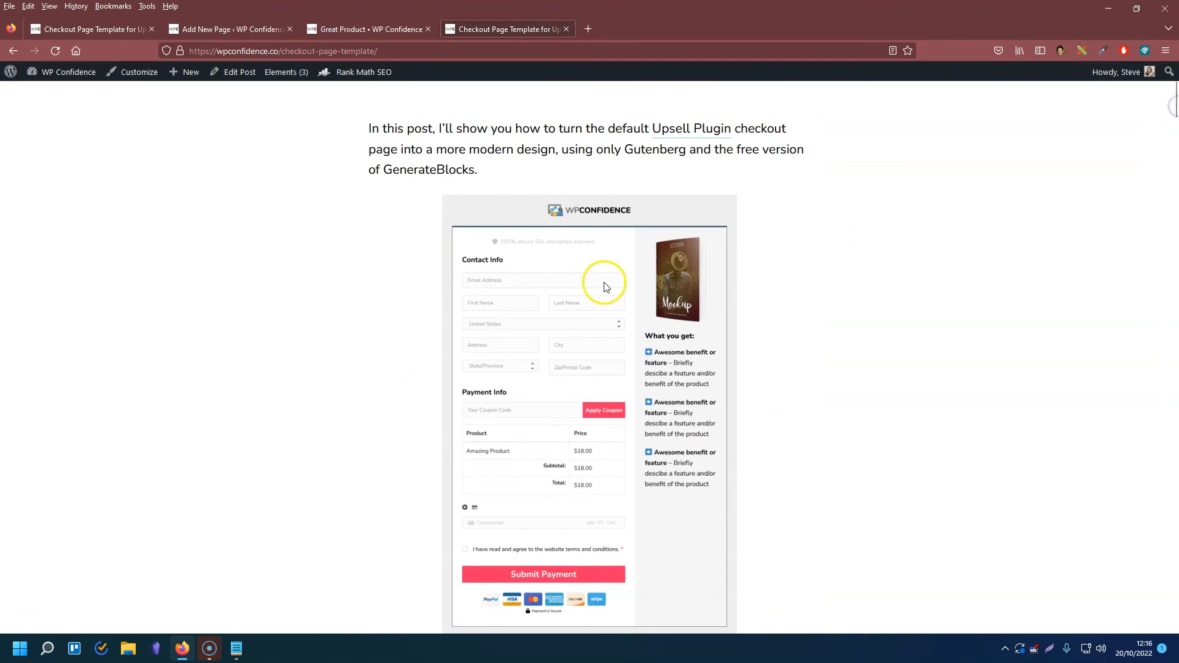
pyautogui.click(241, 32)
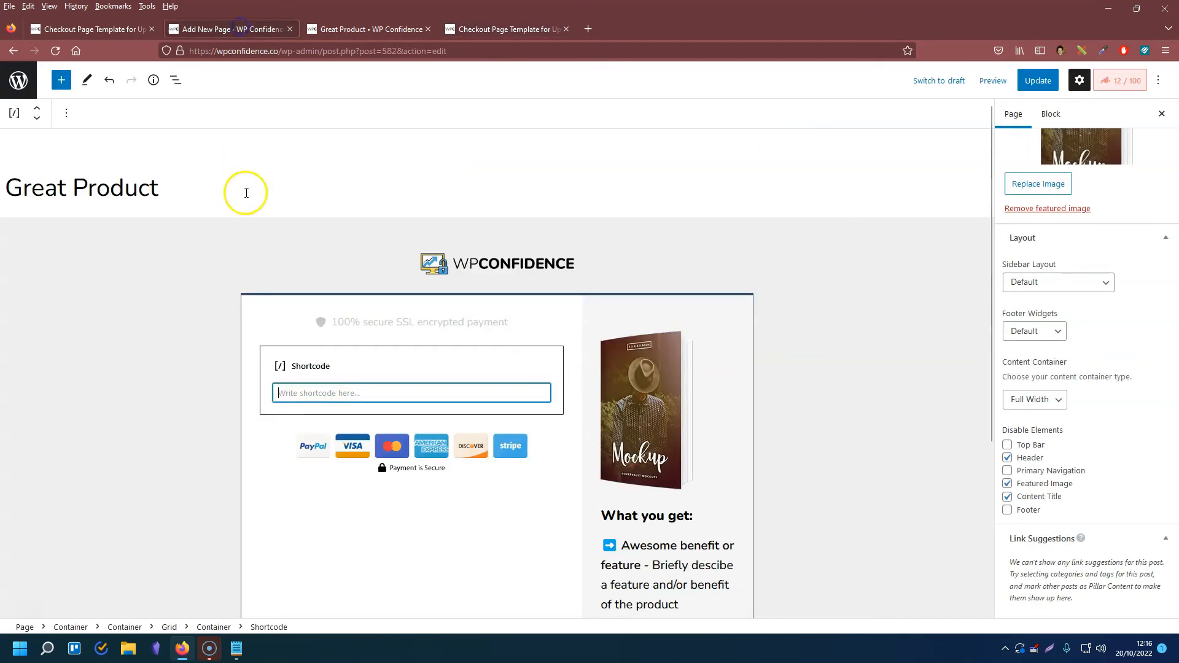
pyautogui.click(333, 35)
pyautogui.click(237, 29)
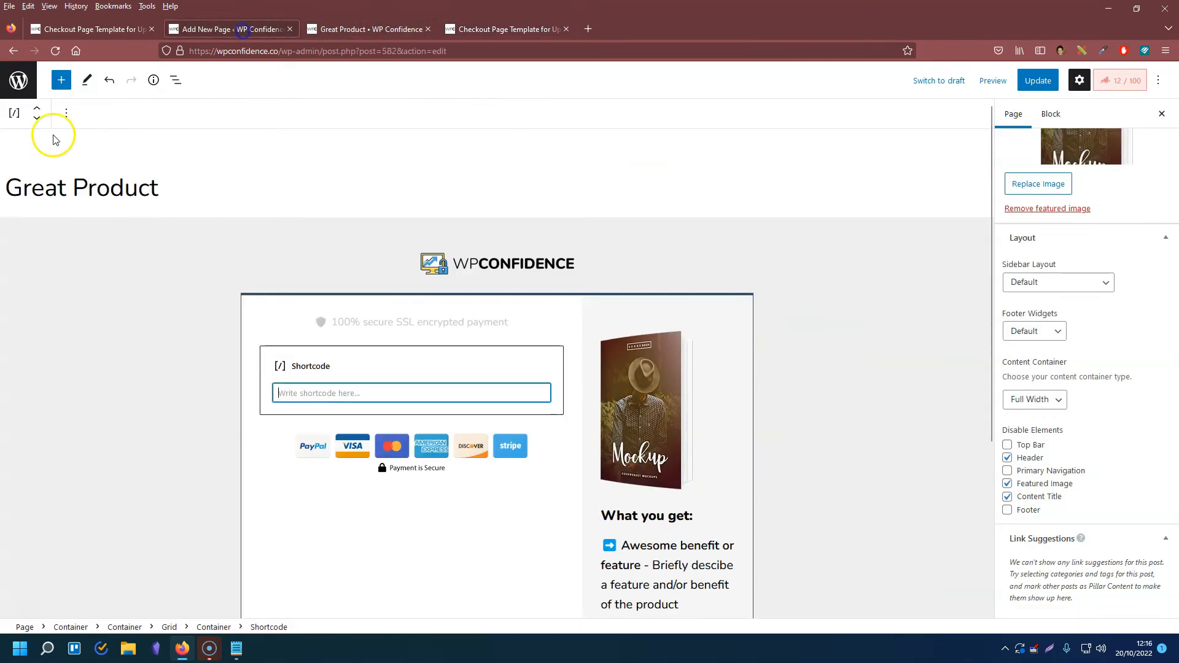
# Leave the page editor and open the Great Product entry from the Upsell products for editing
pyautogui.click(19, 79)
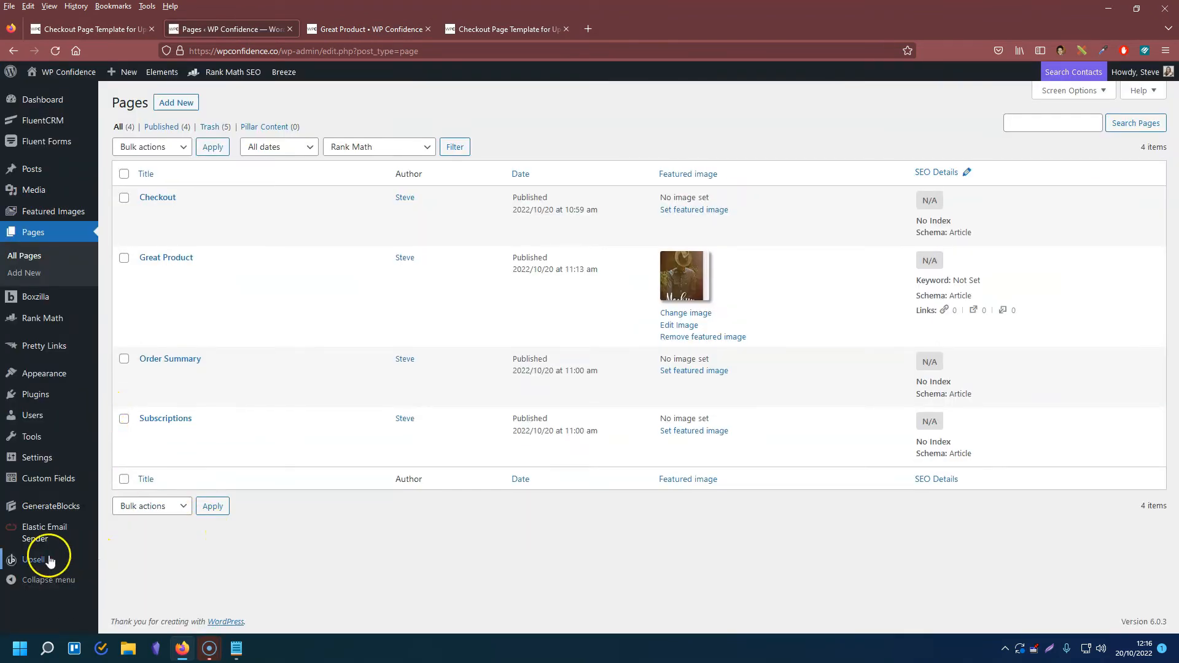
pyautogui.moveTo(34, 565)
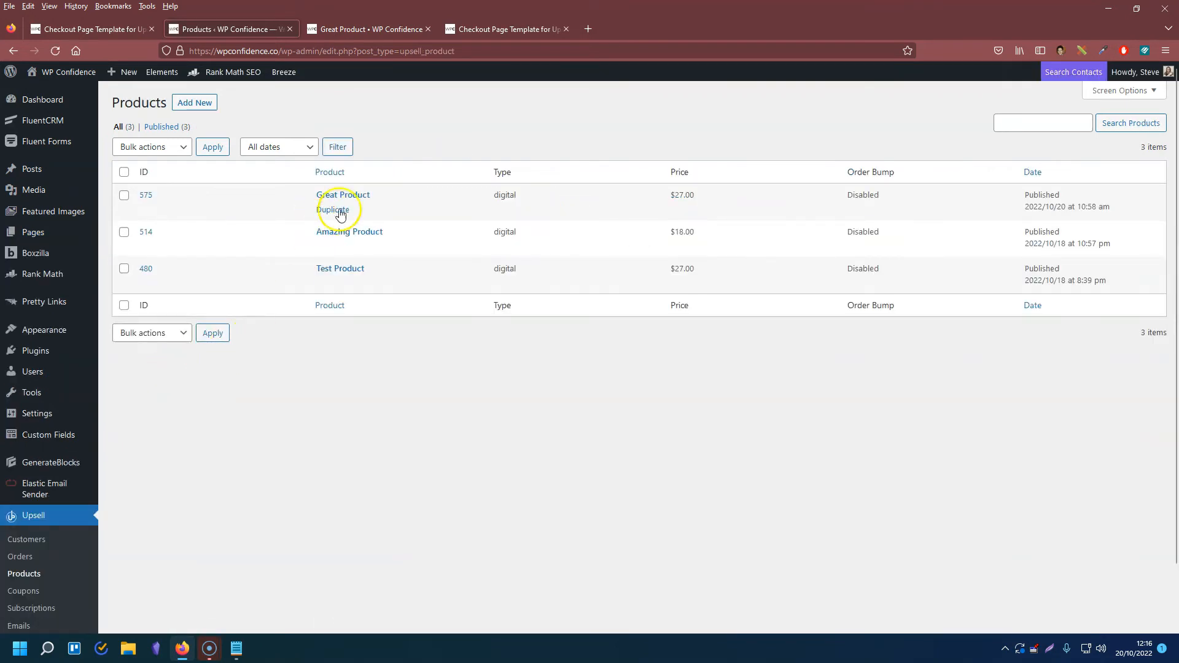
pyautogui.click(351, 195)
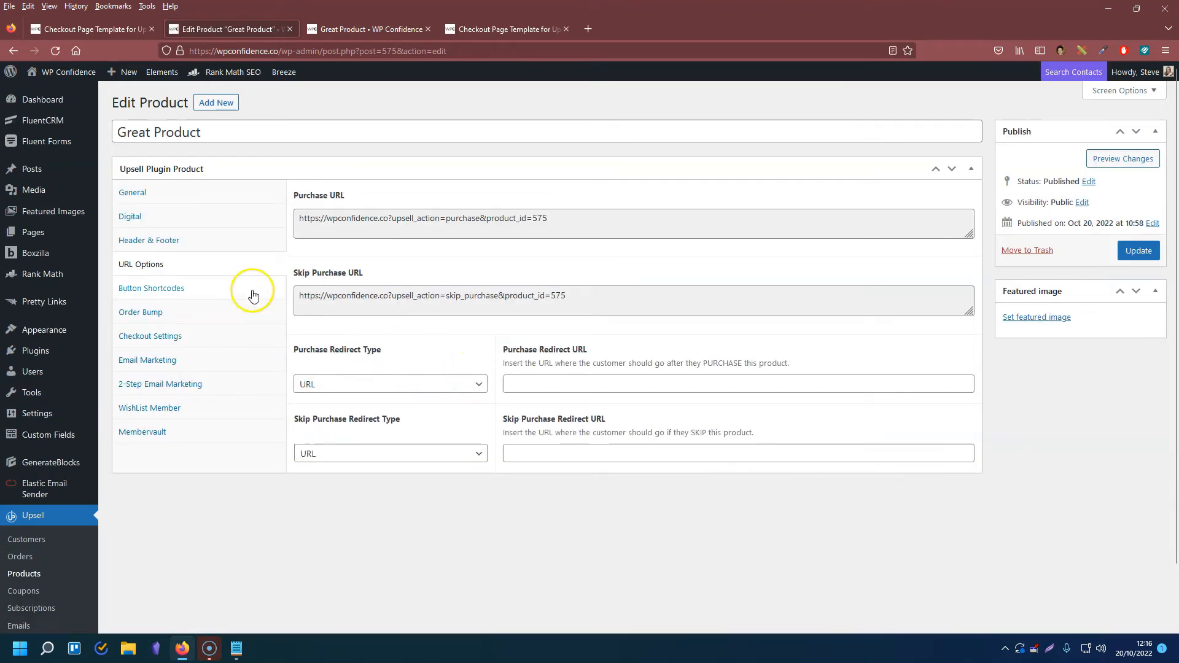
# Choose Great Product as the custom checkout page in the product's checkout settings
pyautogui.click(166, 337)
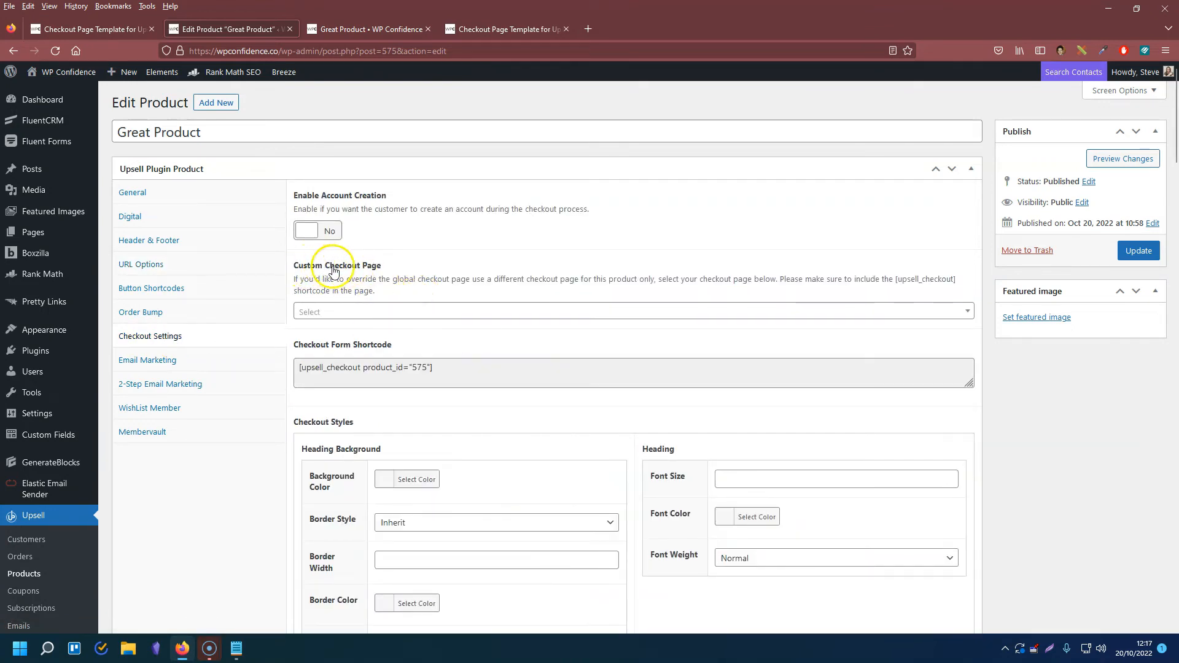
pyautogui.click(333, 315)
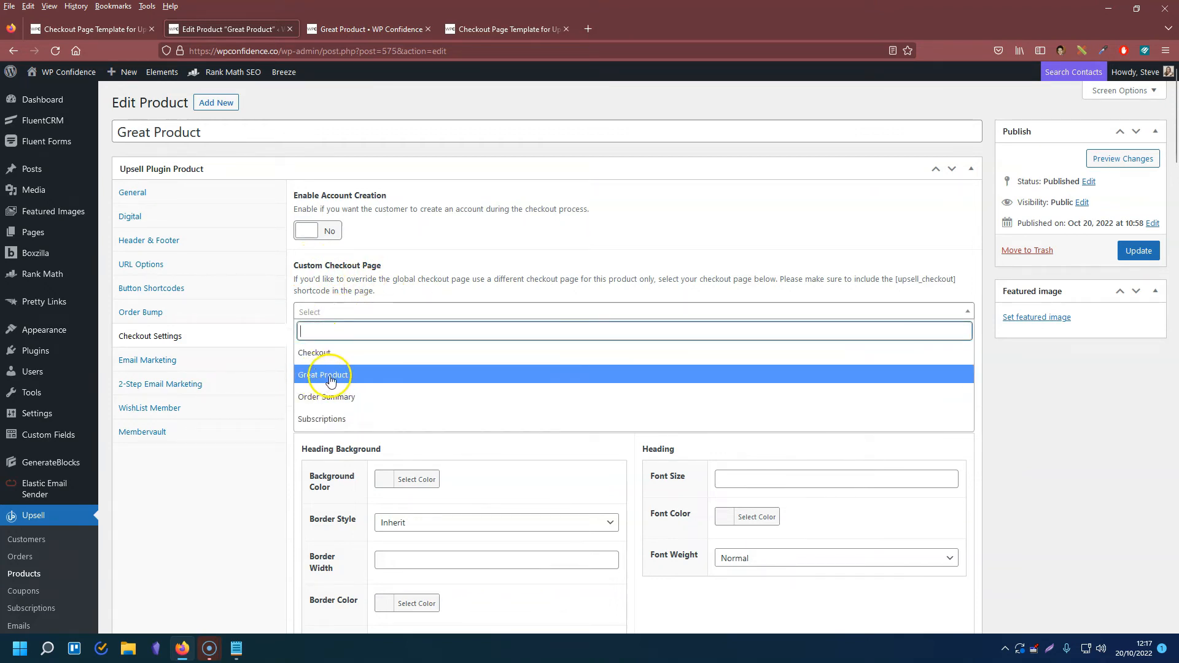
pyautogui.click(322, 380)
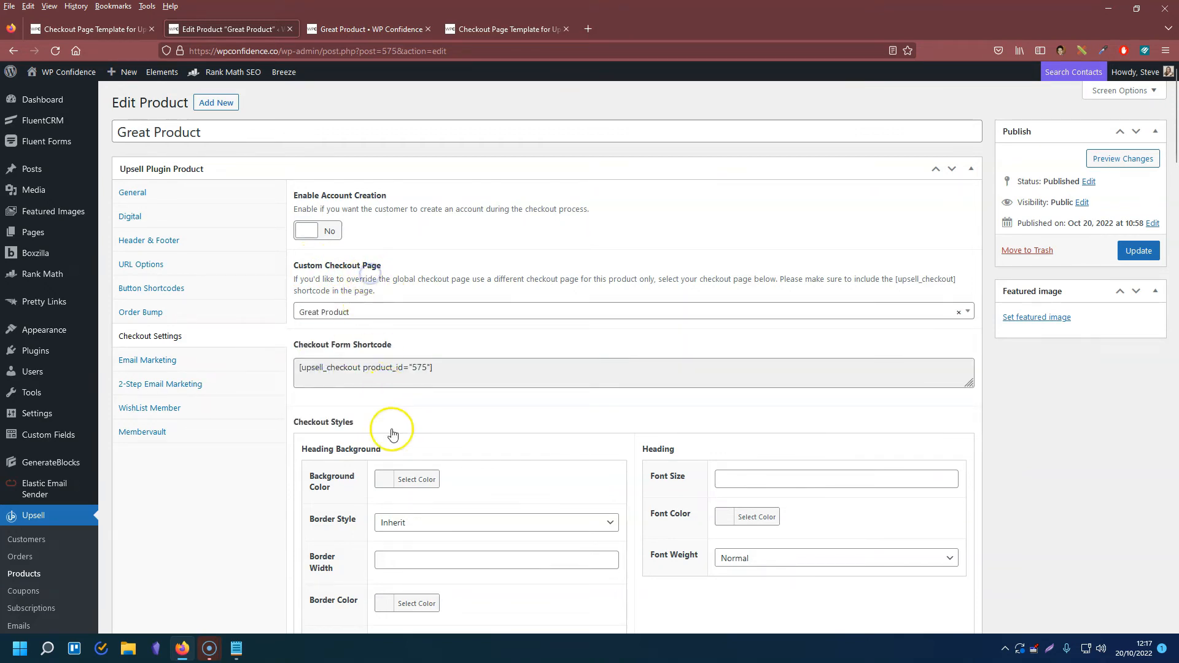
# Following the article's checkout styles, set the heading background colour to white and its border width to 0
pyautogui.scroll(-1, 362, 417)
pyautogui.scroll(-3, 358, 413)
pyautogui.click(480, 32)
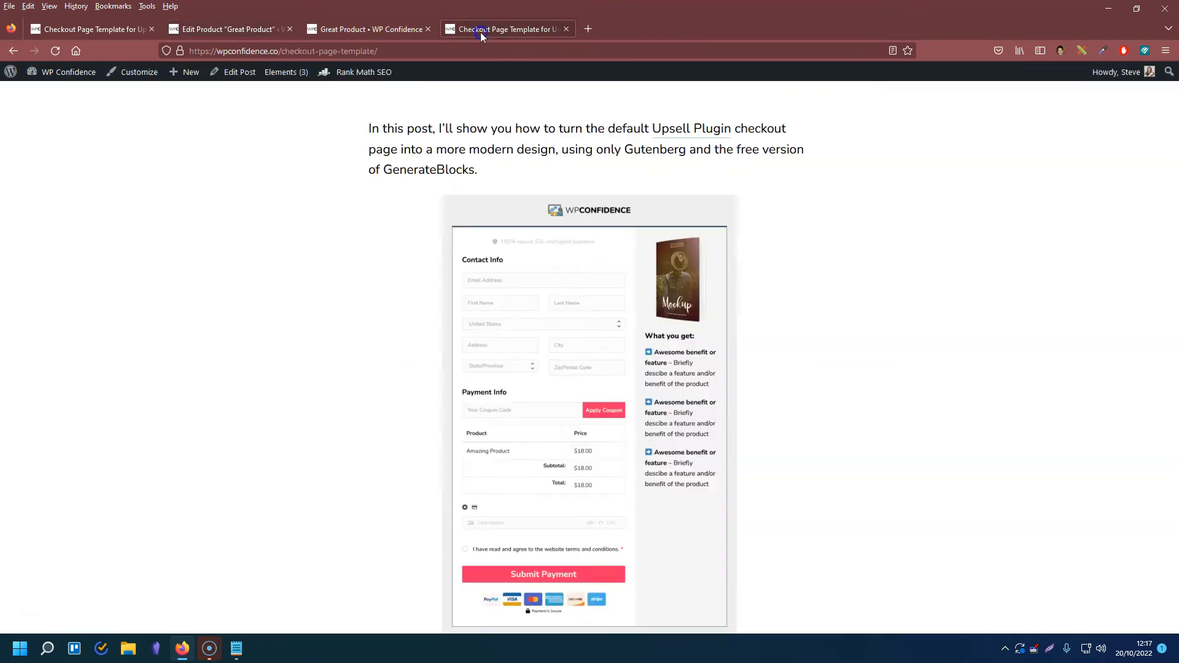
pyautogui.scroll(-8, 470, 292)
pyautogui.moveTo(1176, 136); pyautogui.dragTo(1175, 367)
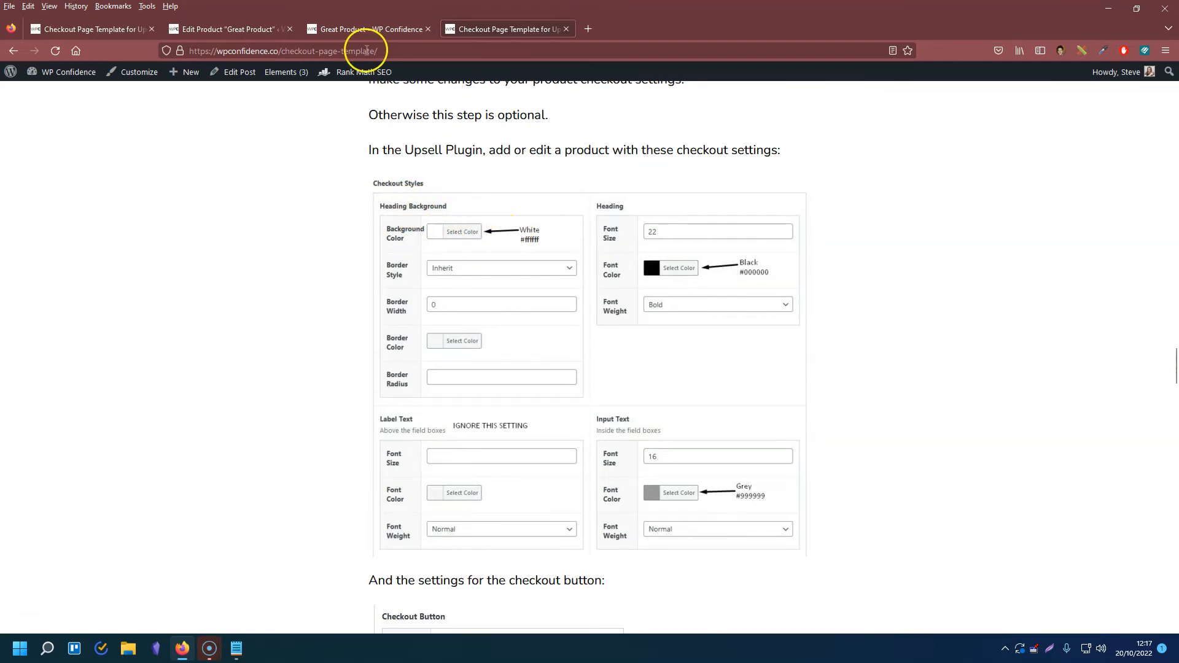
pyautogui.click(232, 32)
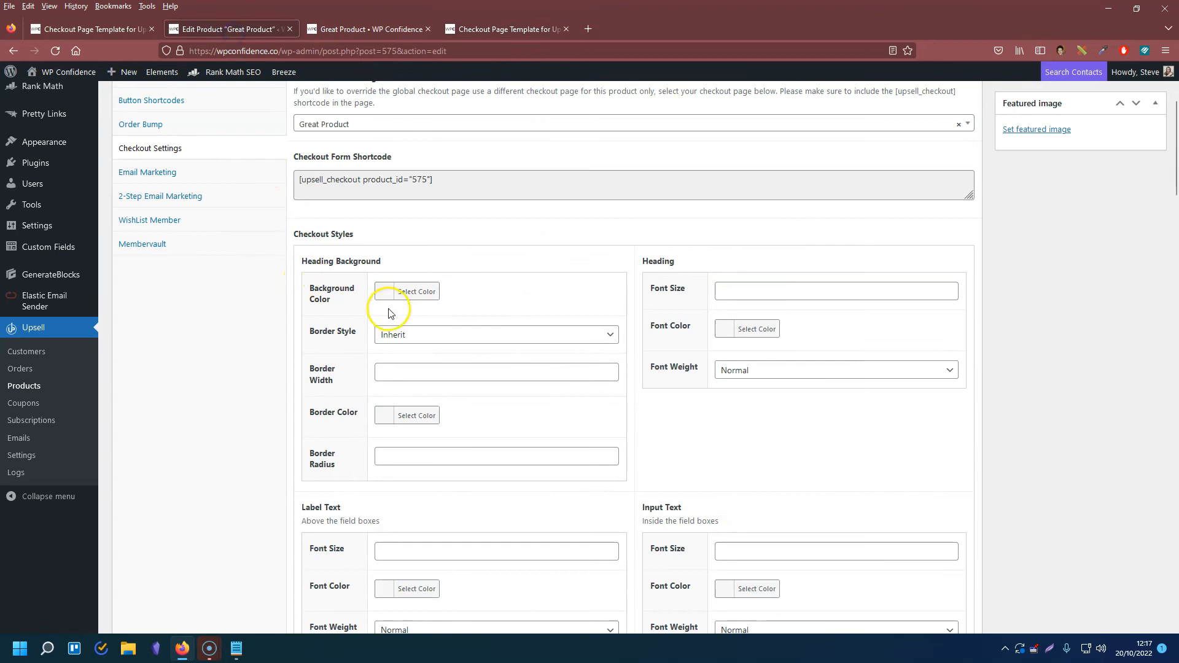
pyautogui.click(391, 292)
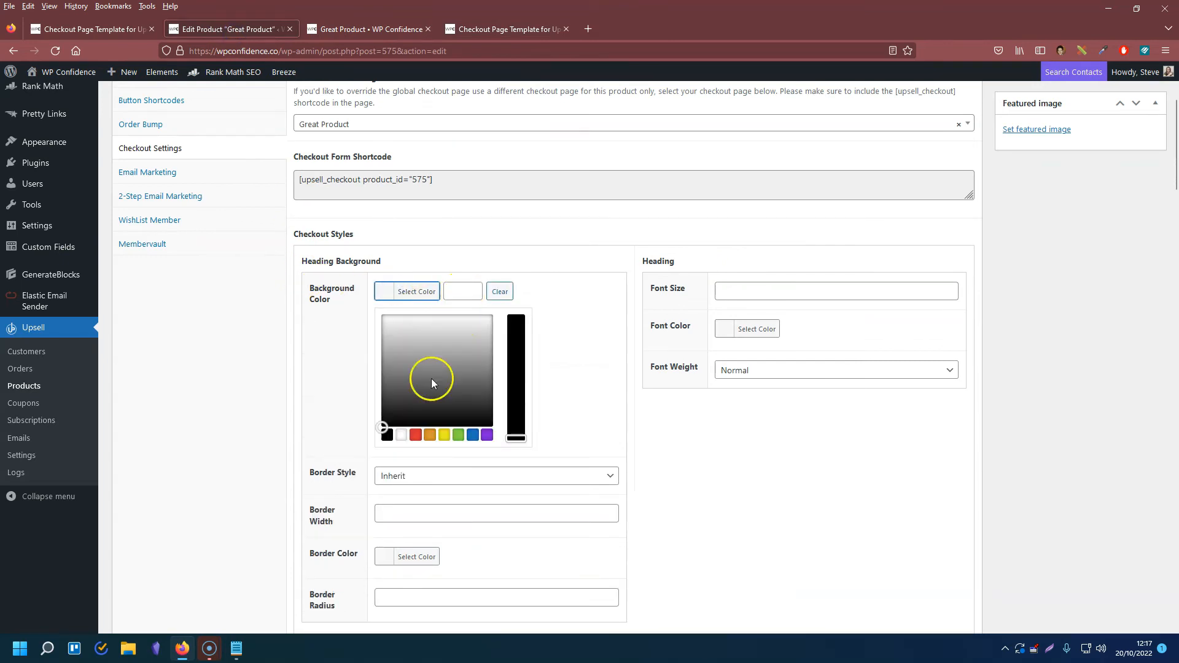
pyautogui.click(402, 435)
pyautogui.click(571, 298)
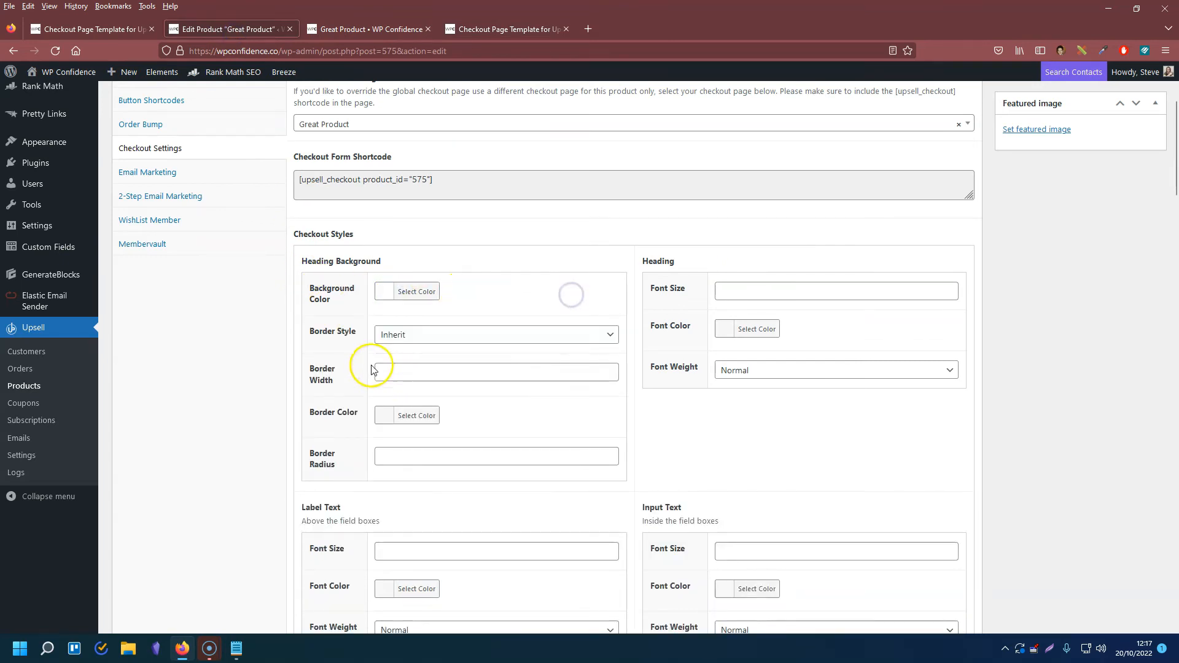
pyautogui.click(402, 373)
pyautogui.write('0')
pyautogui.click(350, 370)
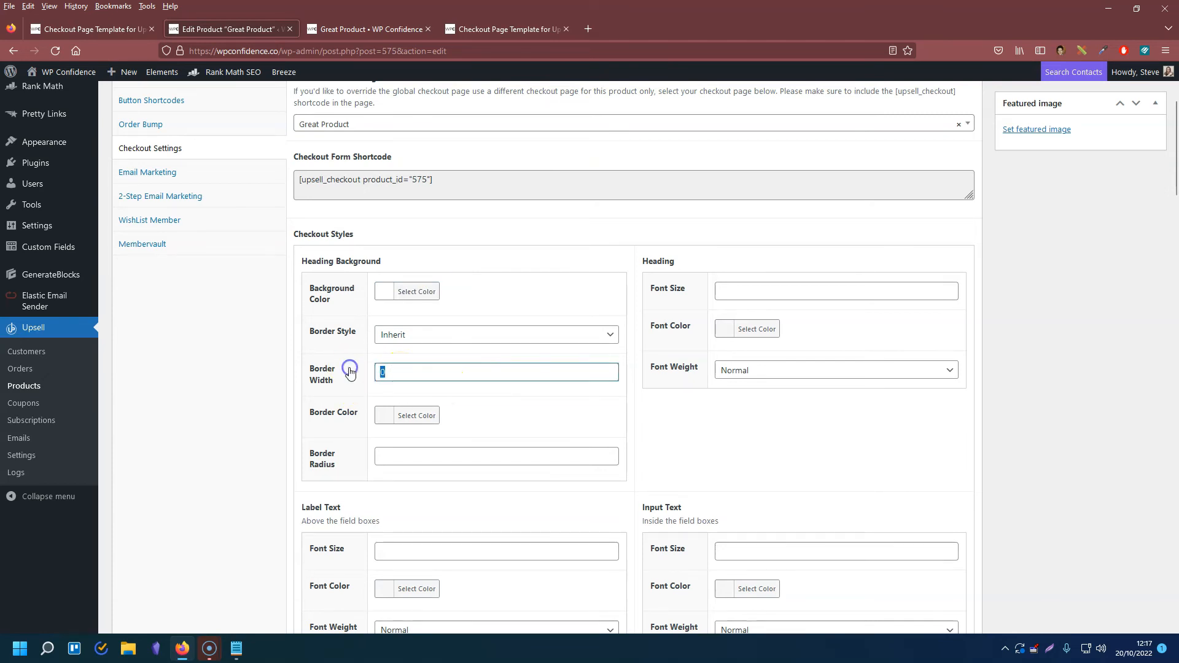
# Match the article's heading style: font size 22, black font colour and bold font weight
pyautogui.click(533, 29)
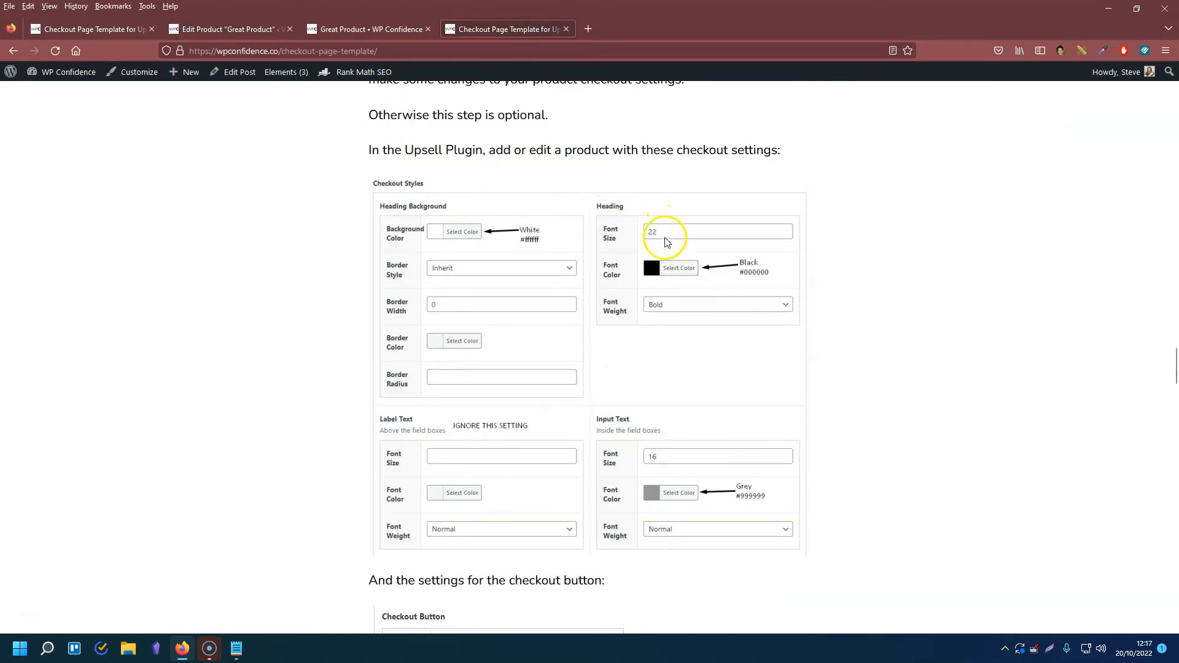
pyautogui.click(245, 24)
pyautogui.click(727, 293)
pyautogui.write('22')
pyautogui.click(725, 330)
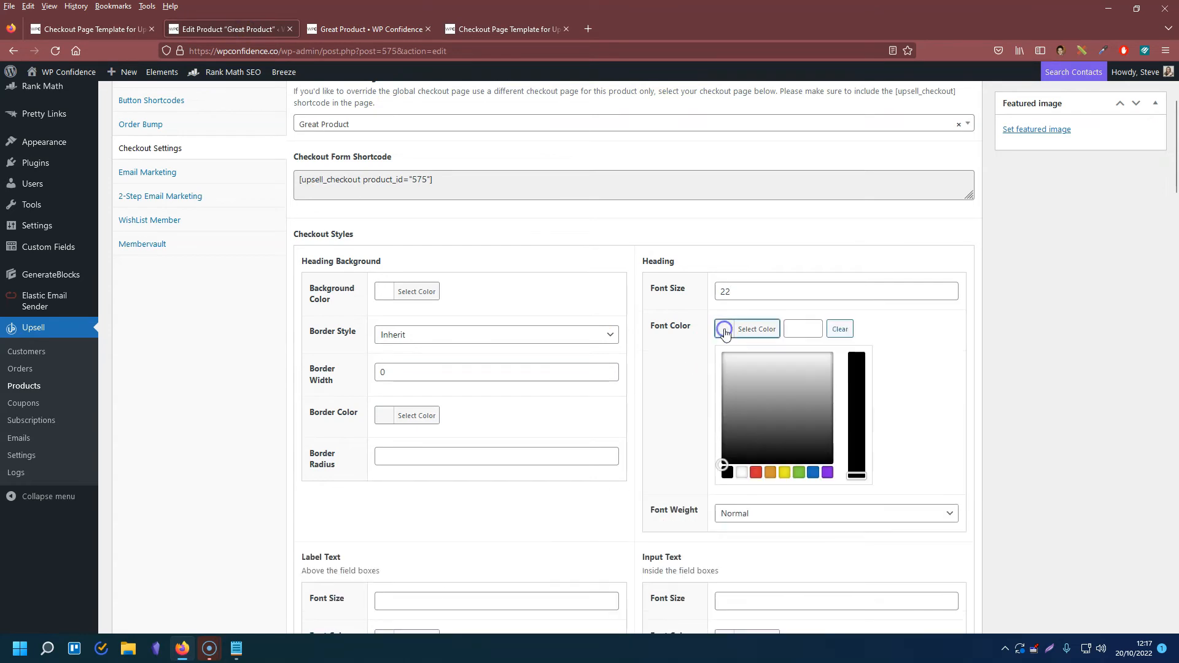
pyautogui.click(727, 472)
pyautogui.click(679, 353)
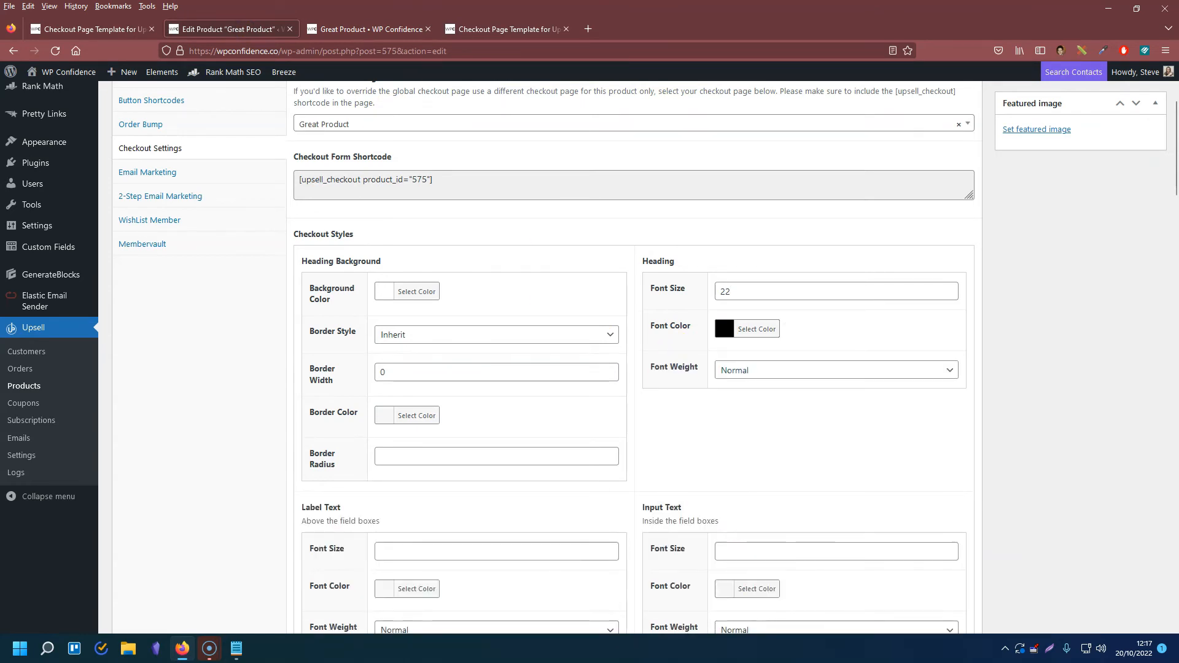
pyautogui.click(744, 371)
pyautogui.click(731, 409)
# Match the article's input text style with font size 16 and grey font colour #999
pyautogui.click(491, 29)
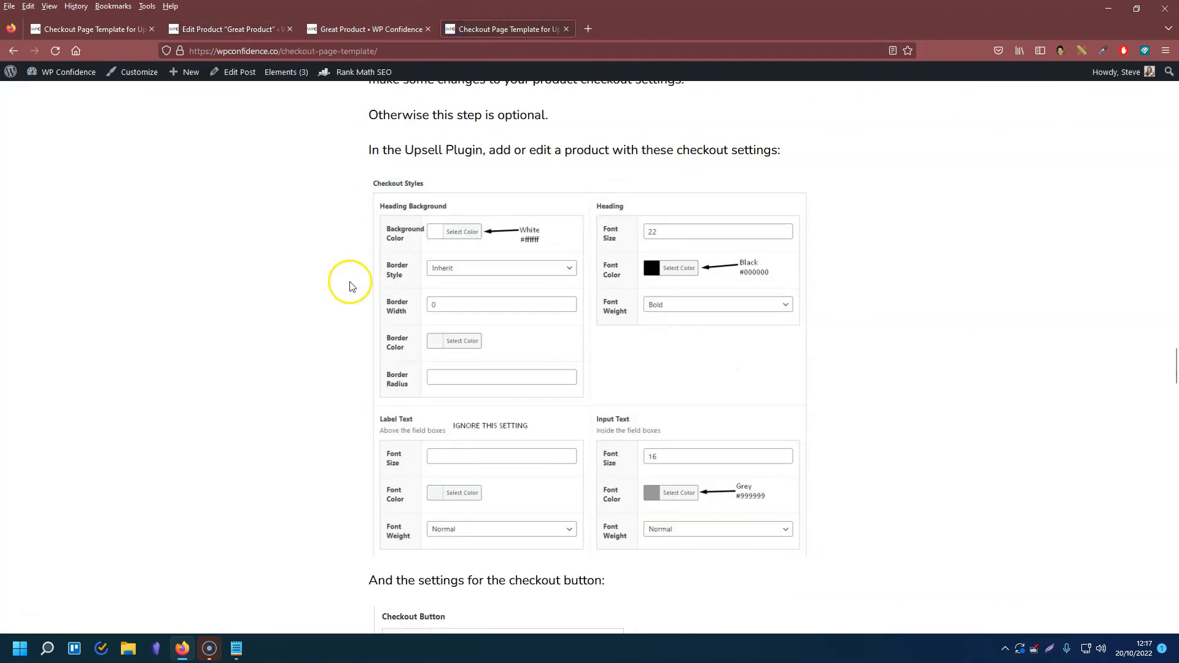
pyautogui.scroll(-3, 319, 307)
pyautogui.scroll(1, 405, 369)
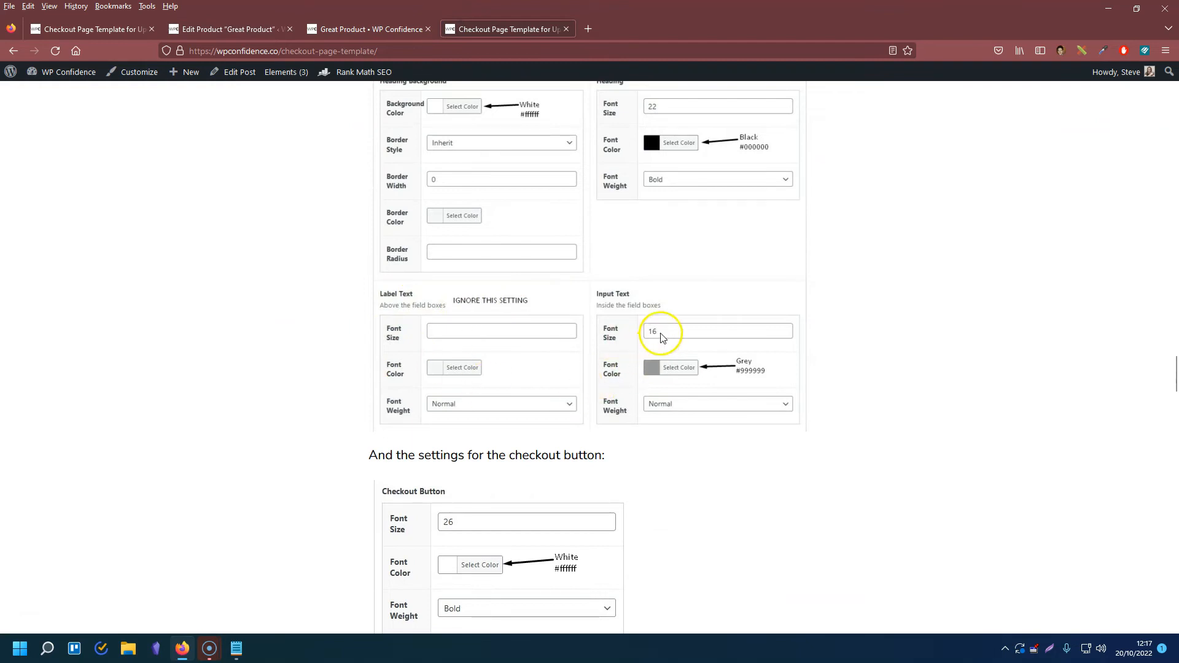
pyautogui.click(352, 37)
pyautogui.click(214, 29)
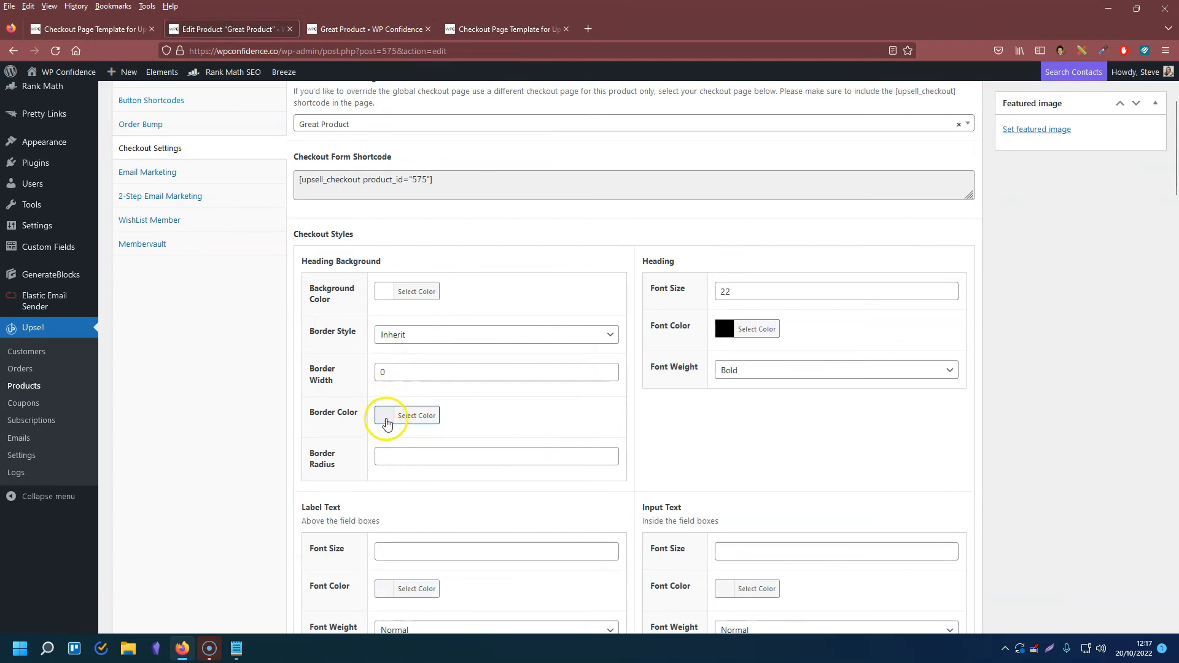
pyautogui.scroll(-3, 740, 452)
pyautogui.click(731, 366)
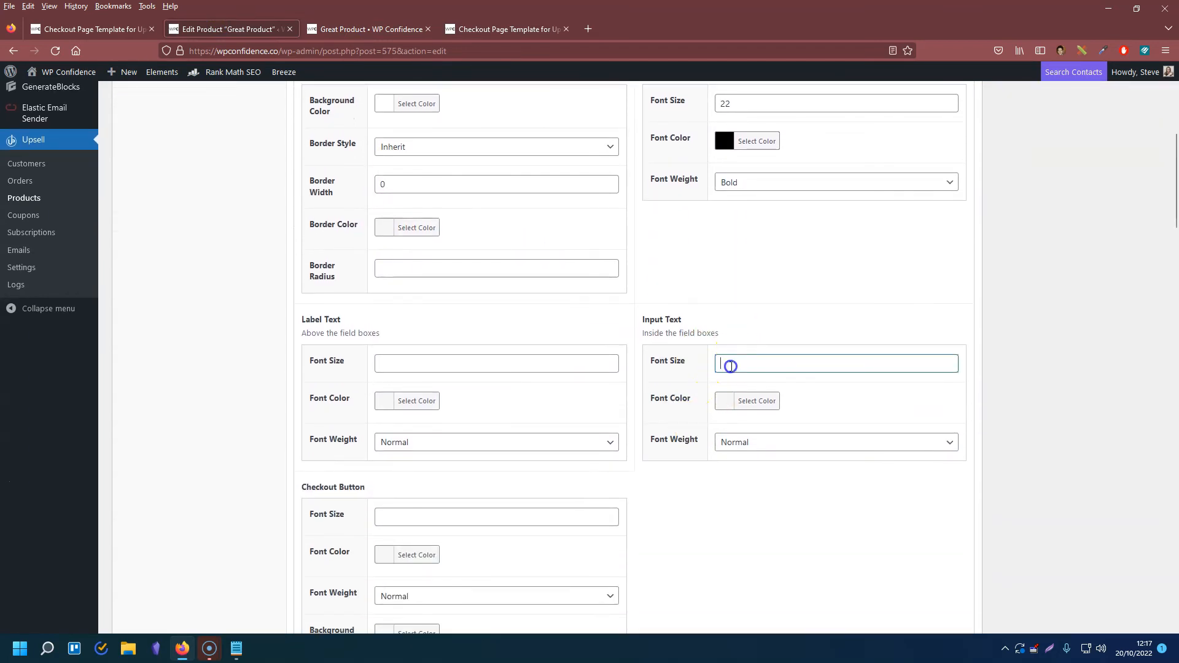
pyautogui.write('16')
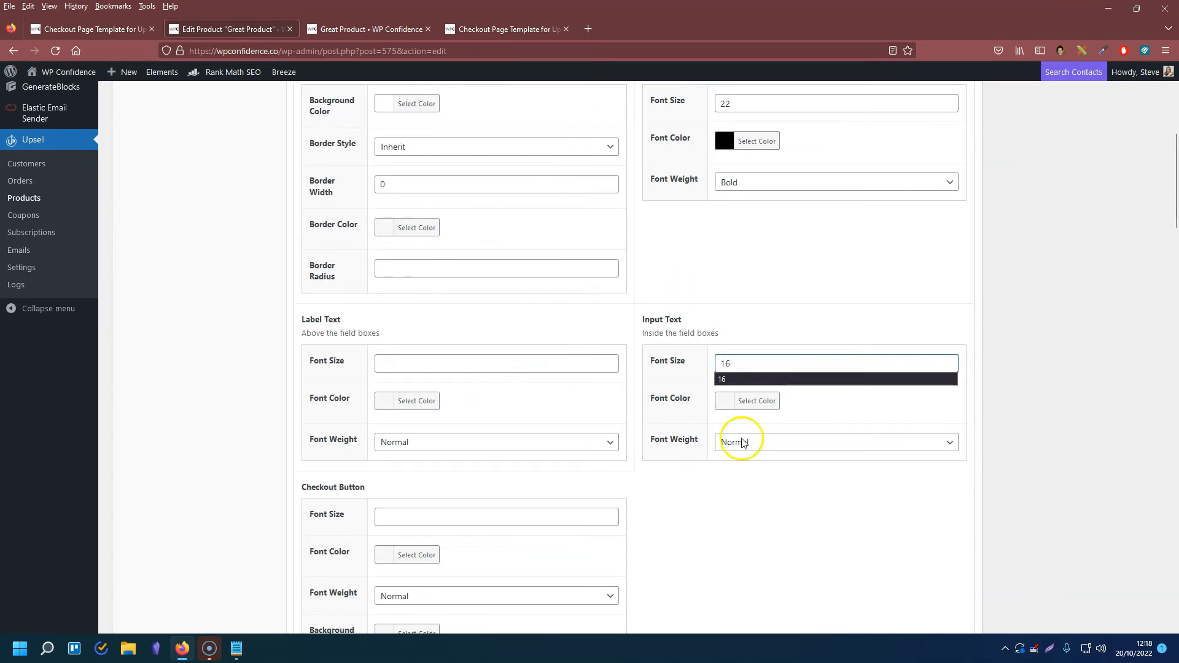
pyautogui.click(731, 401)
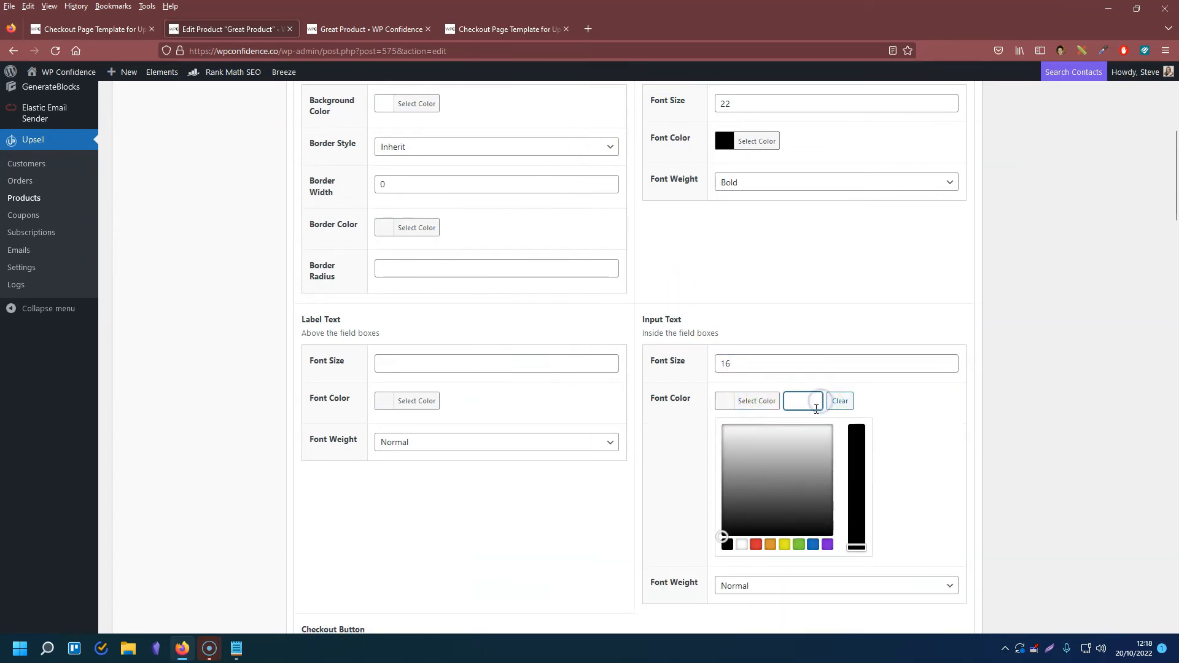
pyautogui.write('#999')
pyautogui.click(700, 405)
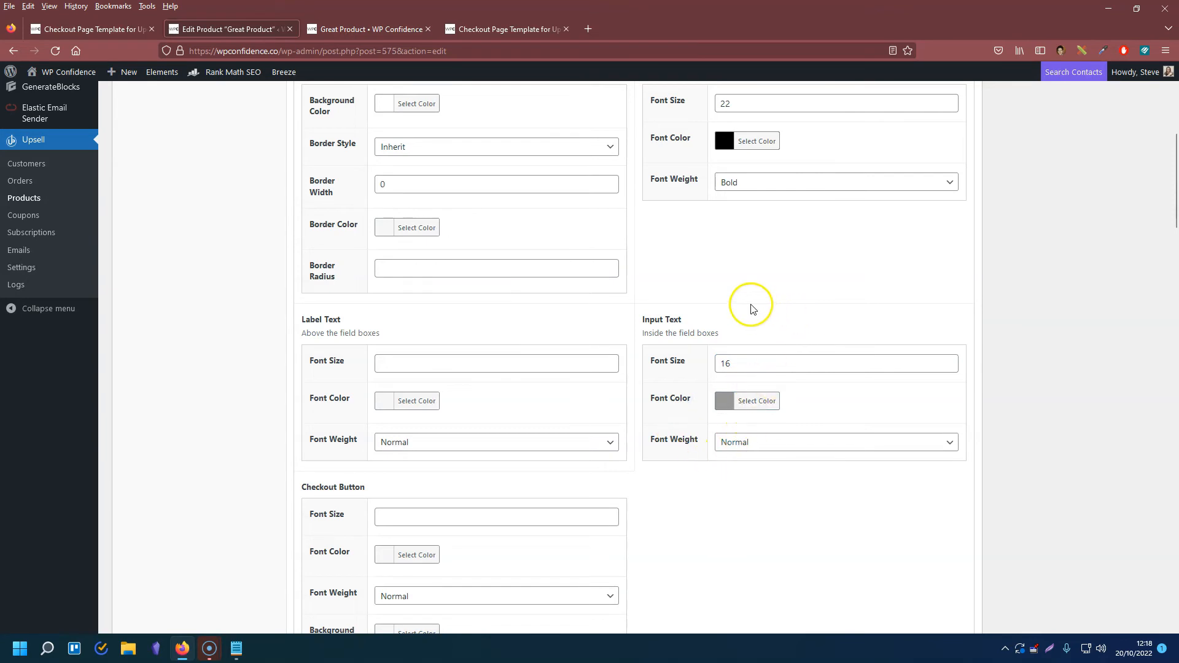
# Check the article's checkout button settings and set the button's font size to 26
pyautogui.scroll(-1, 727, 460)
pyautogui.scroll(-3, 726, 461)
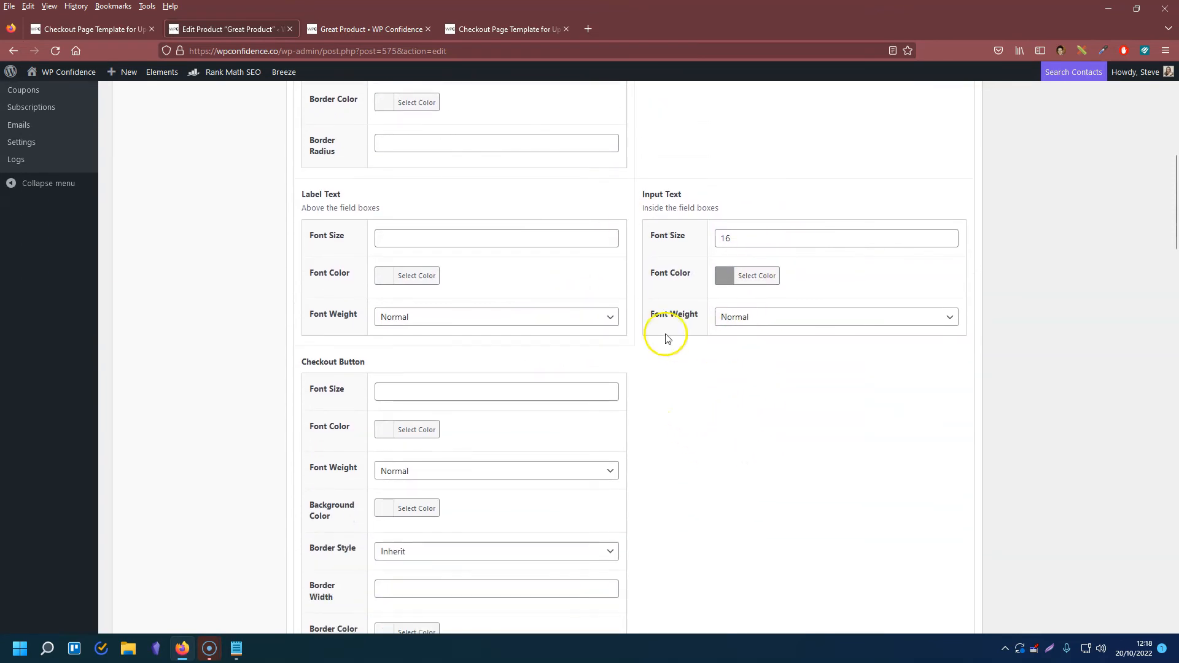
pyautogui.click(473, 38)
pyautogui.scroll(-10, 342, 360)
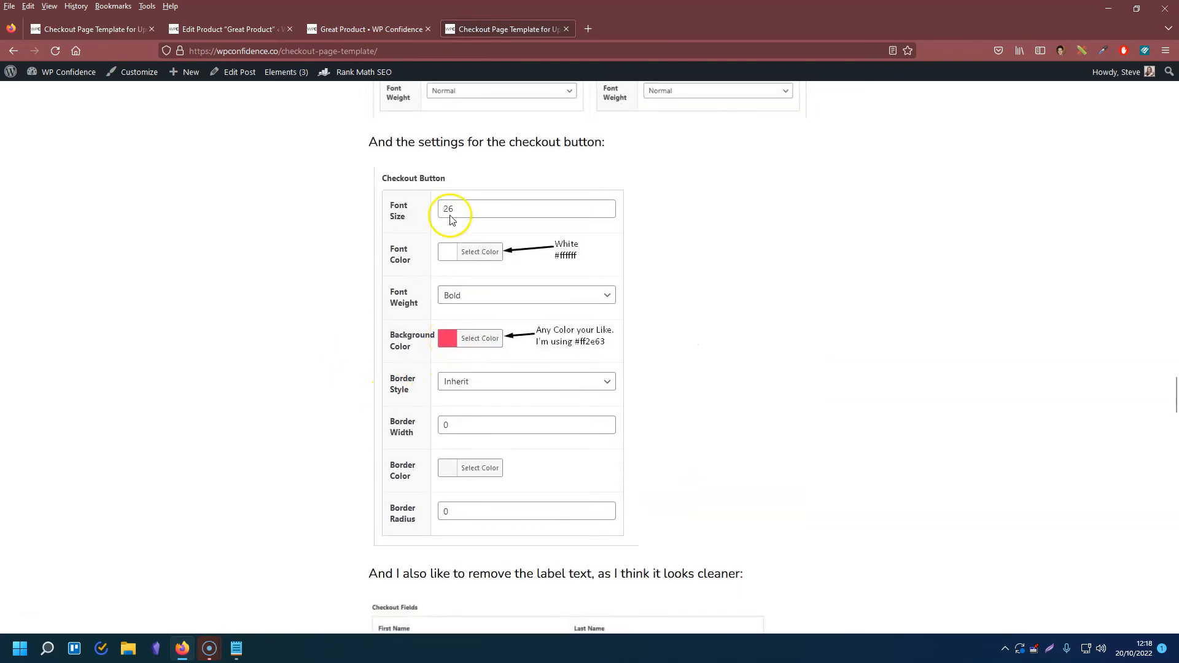
pyautogui.click(234, 28)
pyautogui.click(420, 390)
pyautogui.write('26')
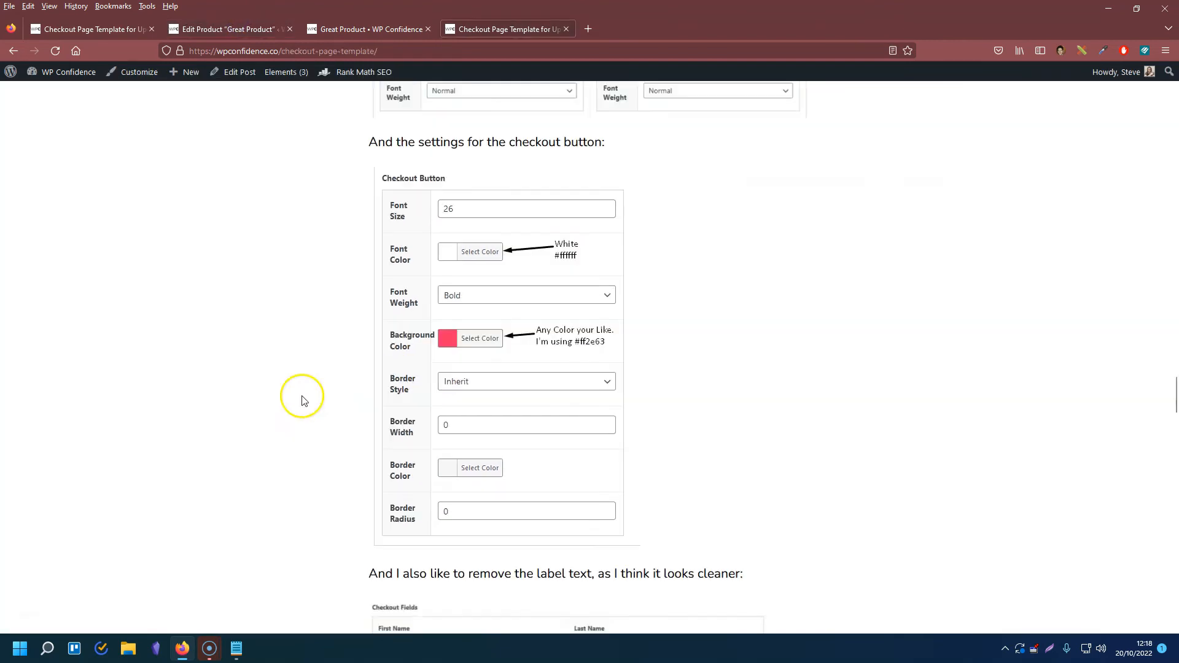
# Review the remaining button settings in the article and set the checkout button's border width and border radius to 0
pyautogui.scroll(-1, 303, 395)
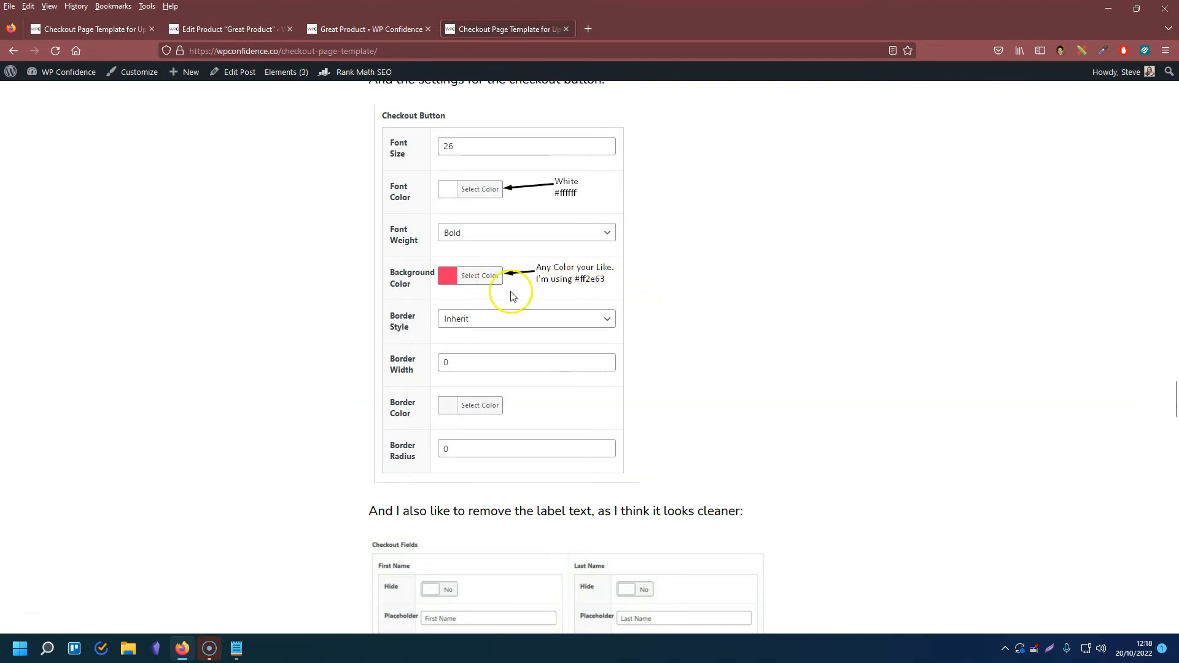
pyautogui.scroll(-2, 409, 391)
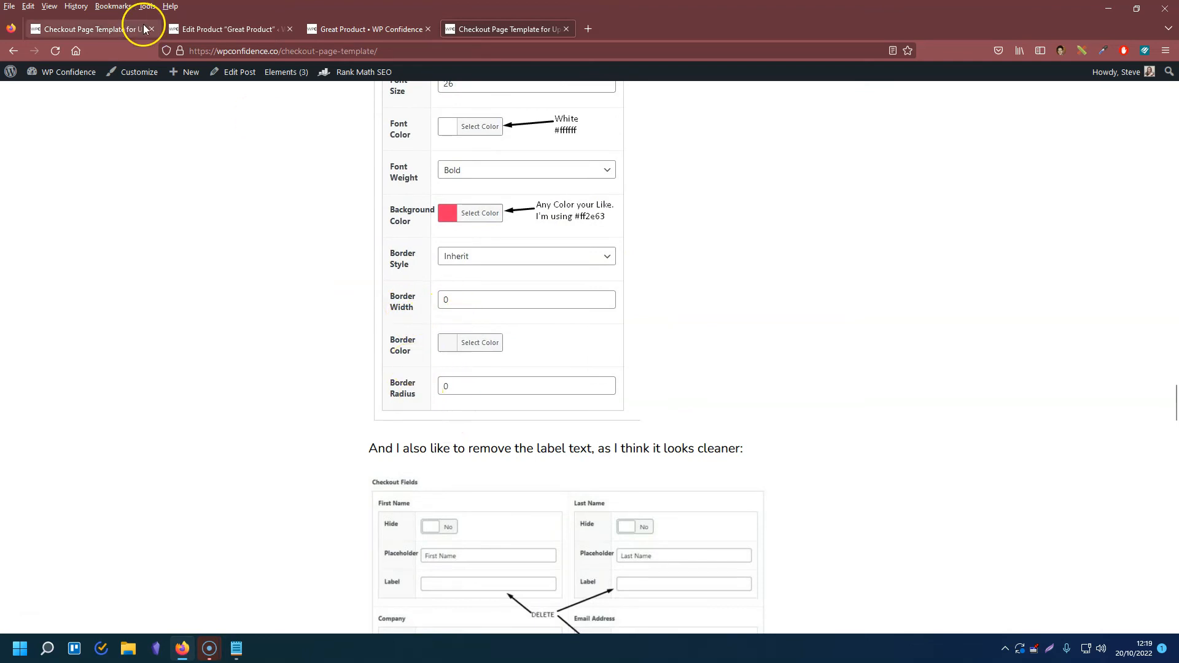
pyautogui.click(191, 29)
pyautogui.scroll(-2, 369, 448)
pyautogui.click(393, 462)
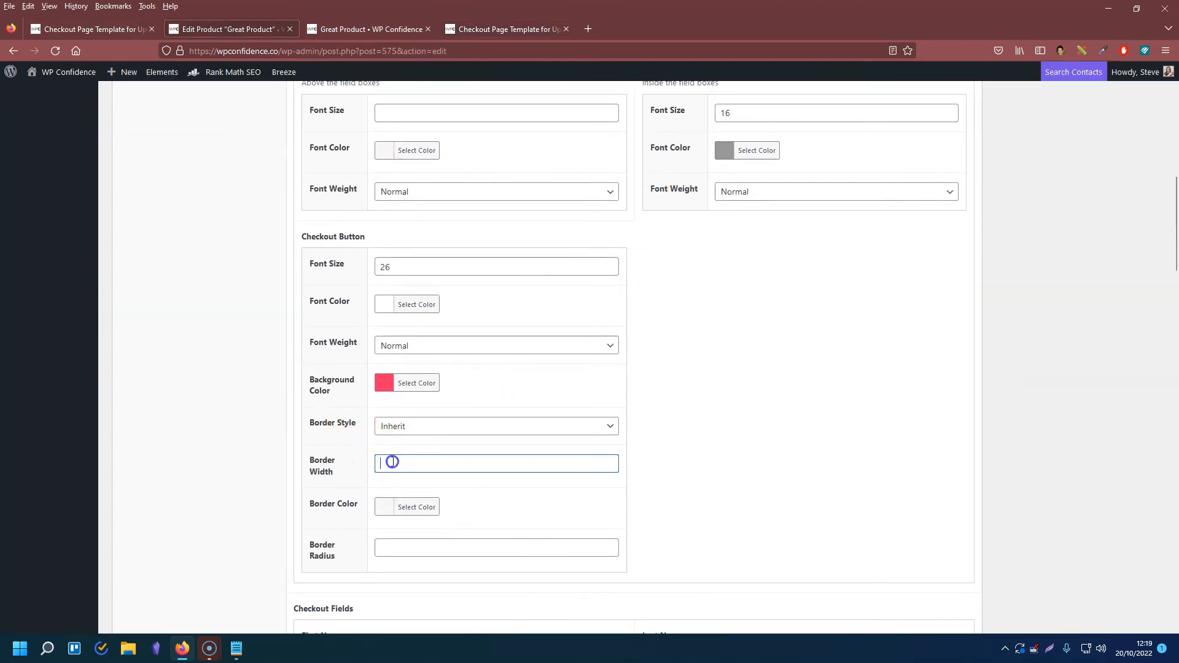
pyautogui.write('0')
pyautogui.click(393, 547)
pyautogui.write('0')
# Copy the checkout form shortcode [upsell_checkout product_id="575"] into the Great Product page's shortcode block and update the page
pyautogui.scroll(10, 679, 447)
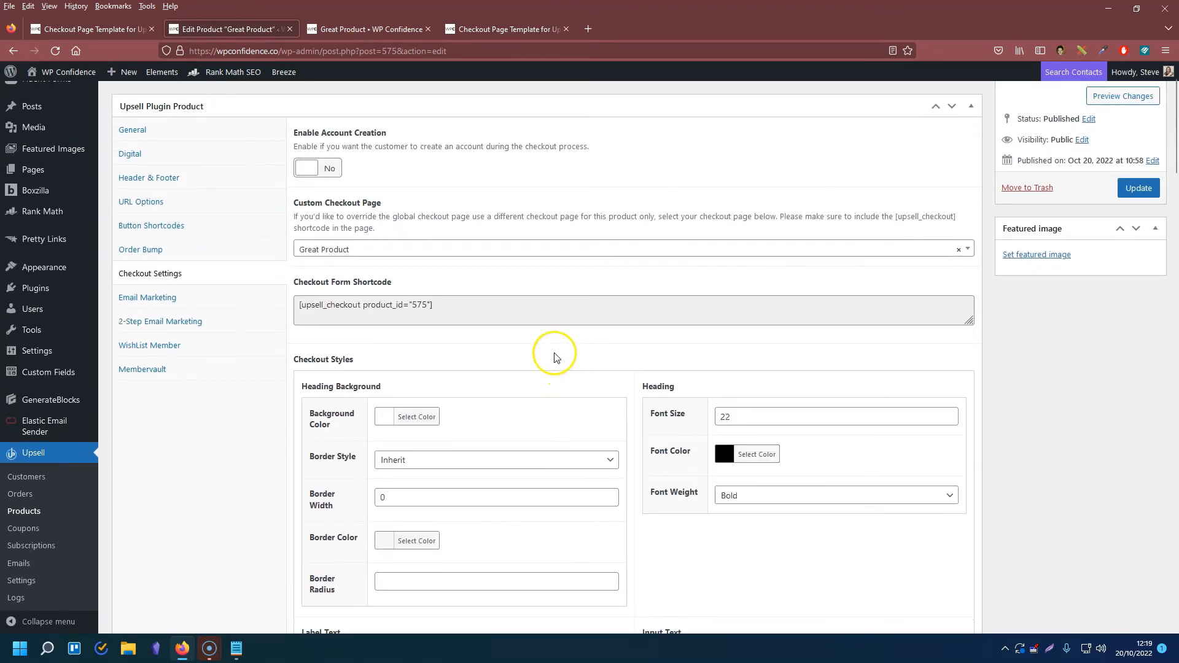
pyautogui.click(465, 375)
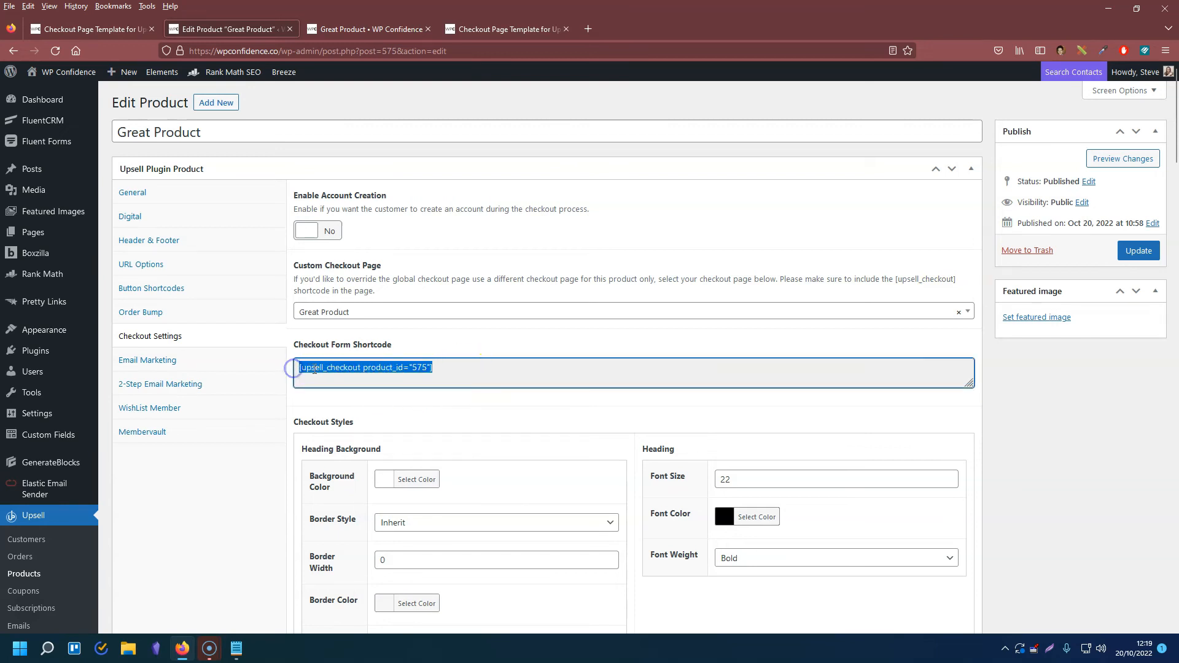
pyautogui.rightClick(314, 369)
pyautogui.click(348, 437)
pyautogui.click(358, 29)
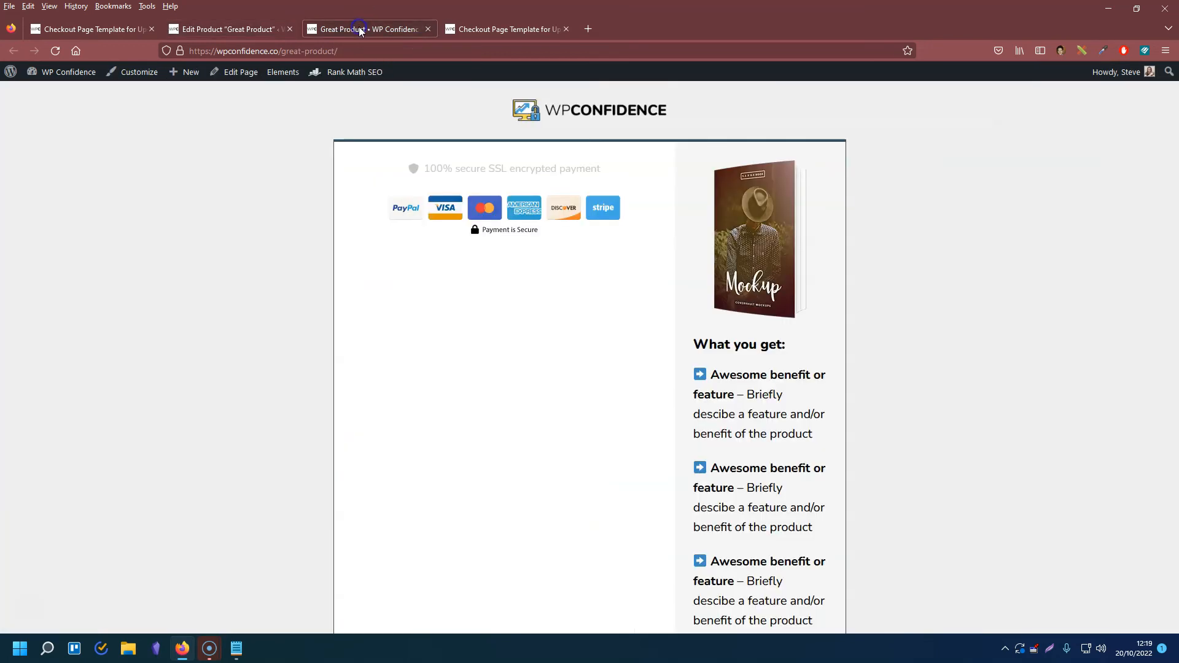
pyautogui.click(484, 29)
pyautogui.click(416, 28)
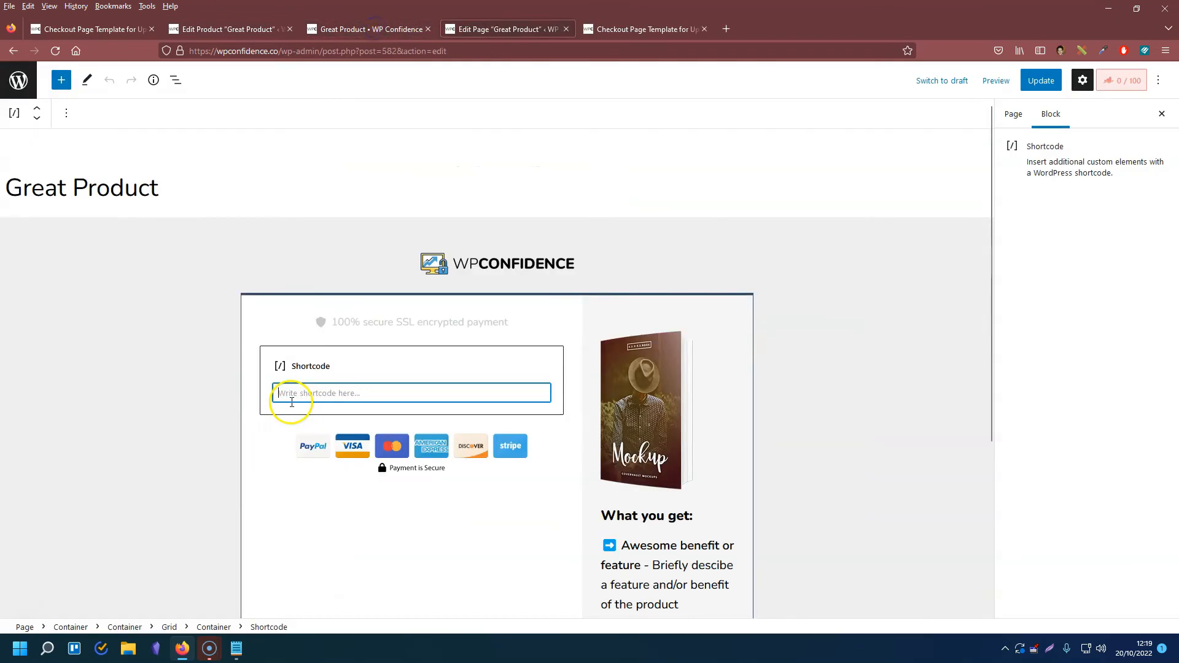
pyautogui.click(293, 394)
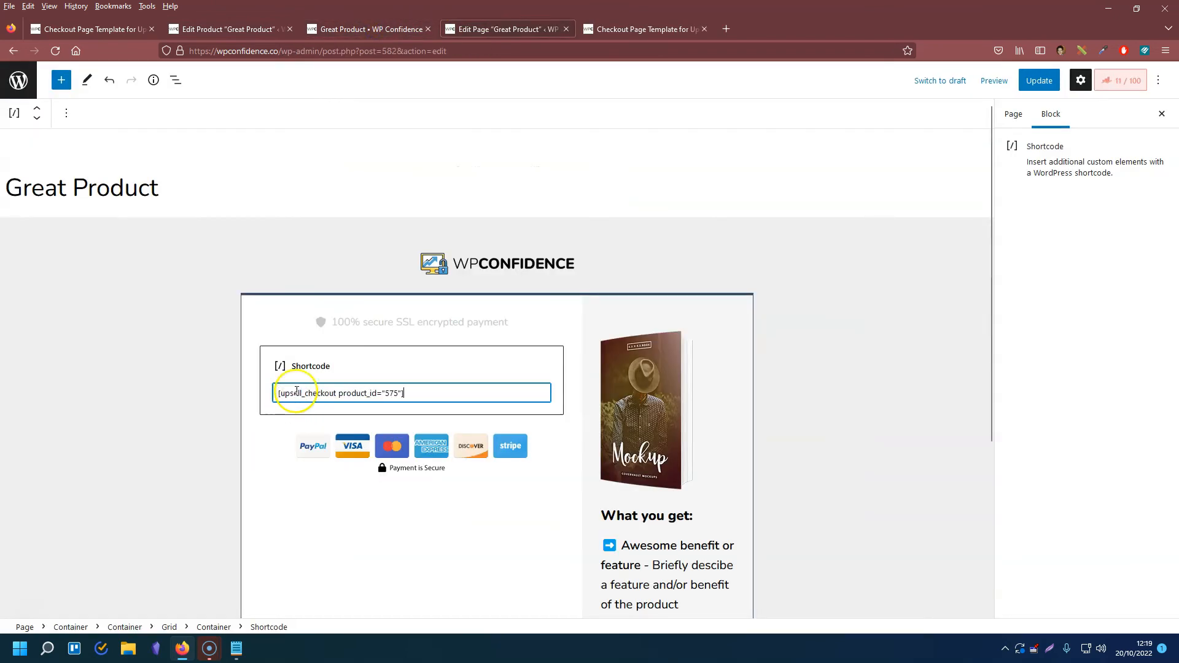
pyautogui.click(1037, 81)
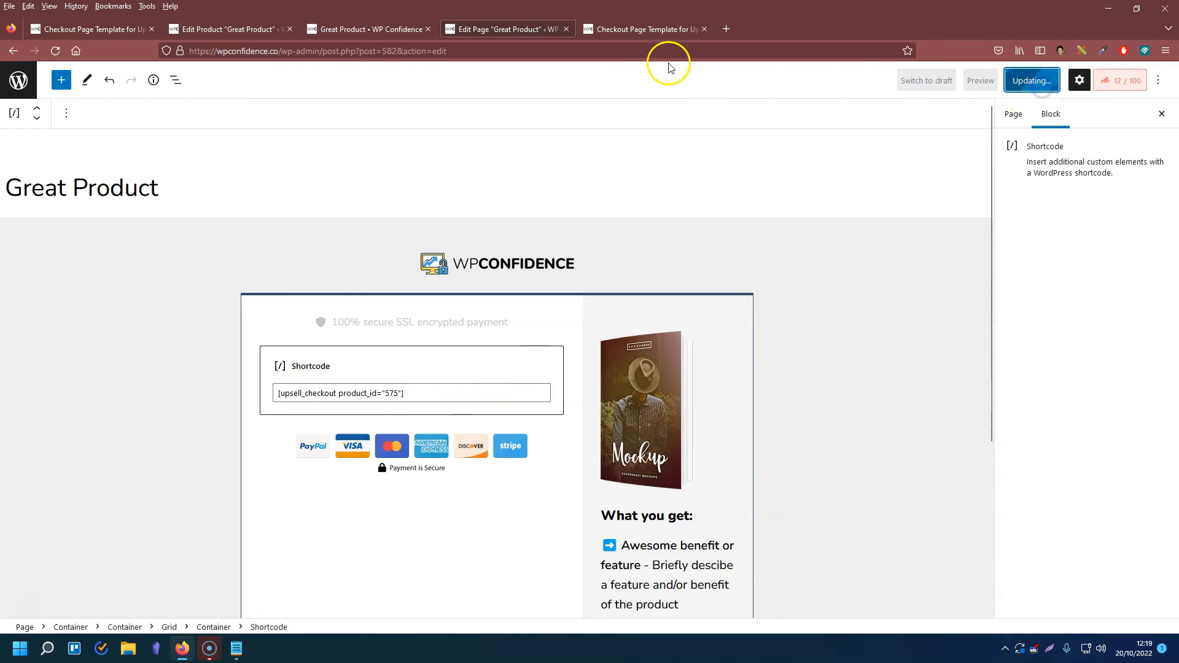
# Examine the checkout form on the live Great Product page, from the billing details to the payment info
pyautogui.click(218, 208)
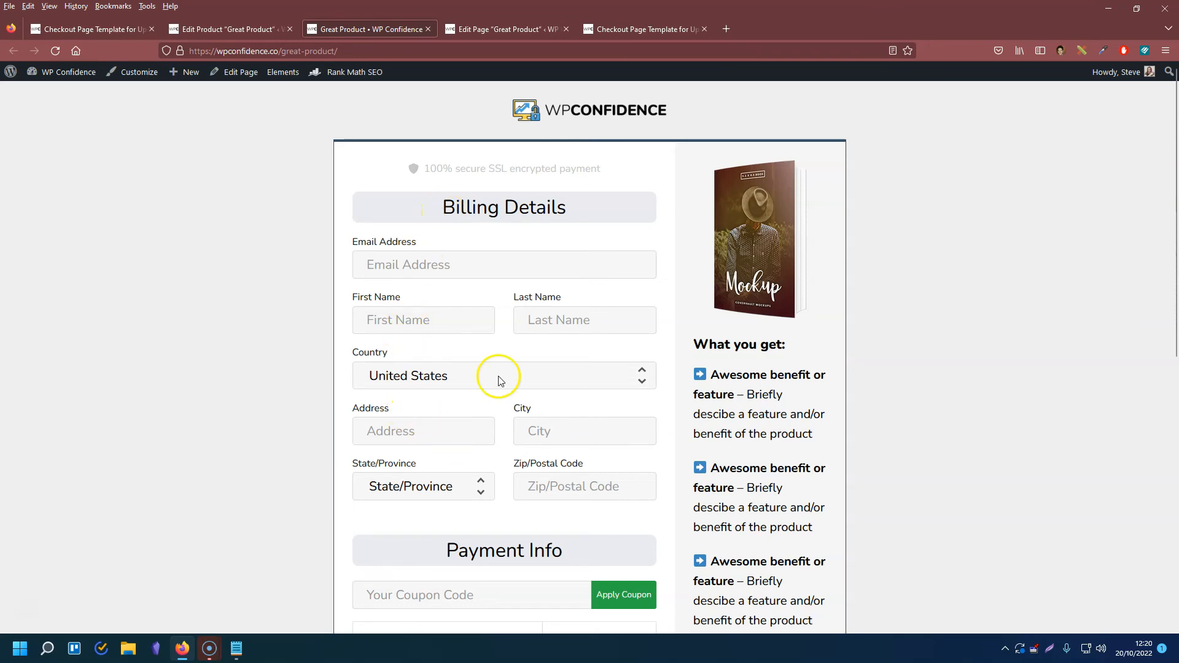
pyautogui.scroll(-2, 497, 377)
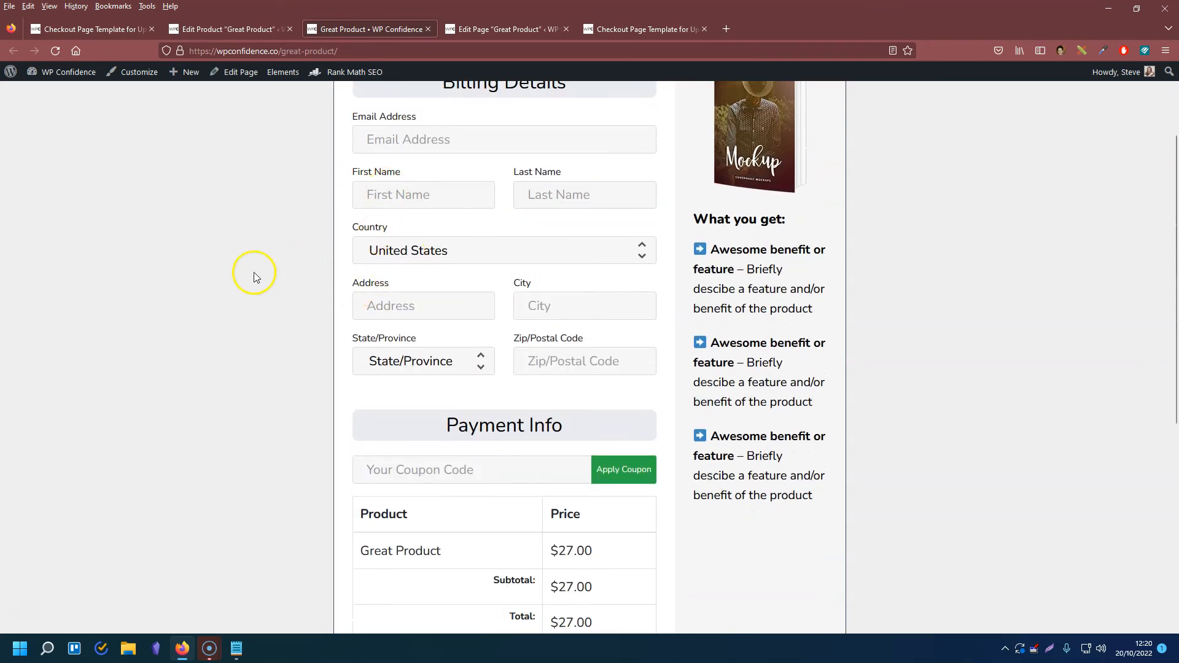
pyautogui.scroll(-1, 268, 356)
pyautogui.scroll(1, 311, 316)
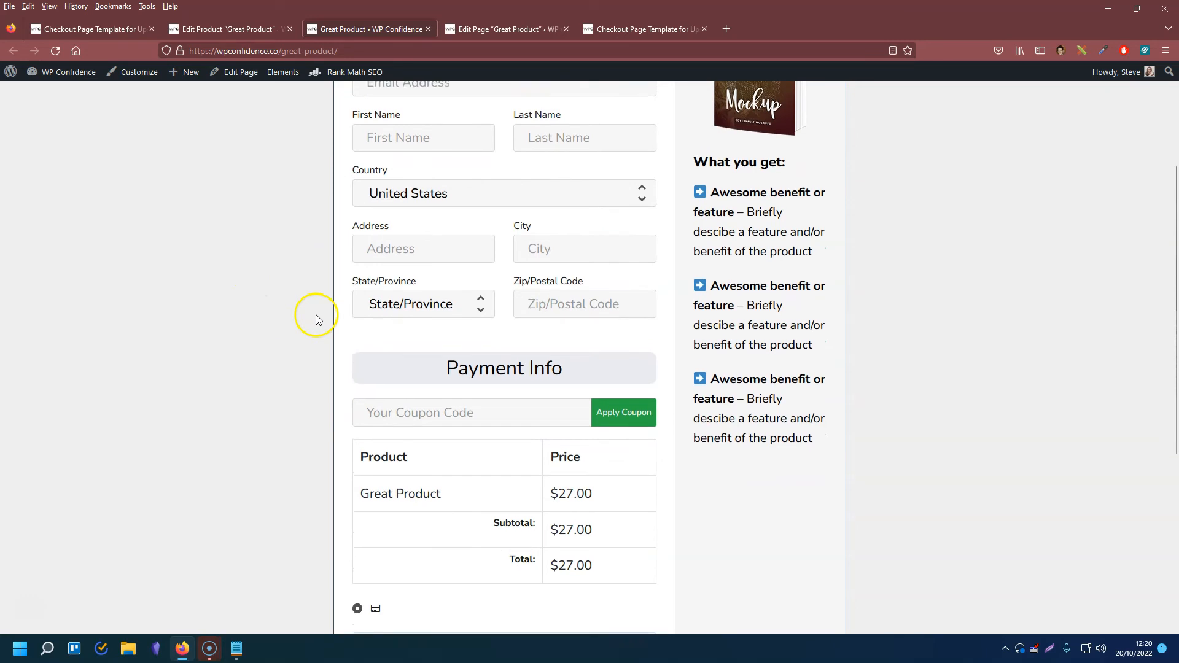
pyautogui.scroll(-1, 372, 427)
pyautogui.scroll(-1, 373, 427)
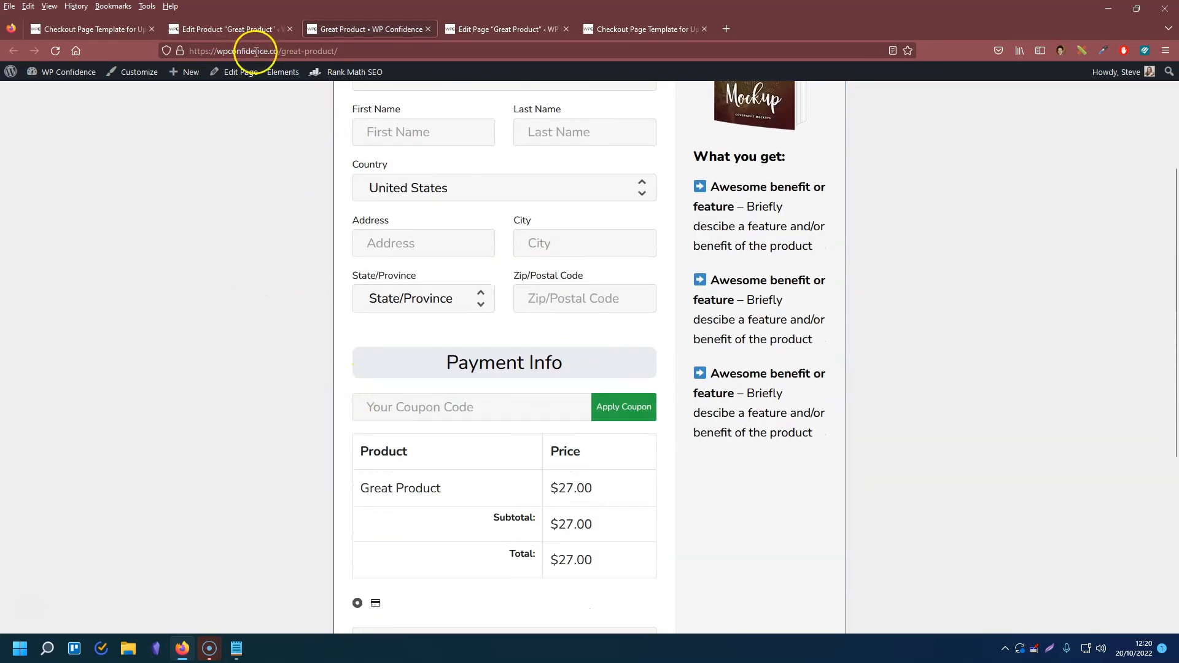
# Compare the Great Product's checkout style settings with the checkout form on its live page
pyautogui.click(242, 31)
pyautogui.click(473, 374)
pyautogui.scroll(-2, 368, 454)
pyautogui.scroll(-4, 373, 452)
pyautogui.scroll(2, 413, 232)
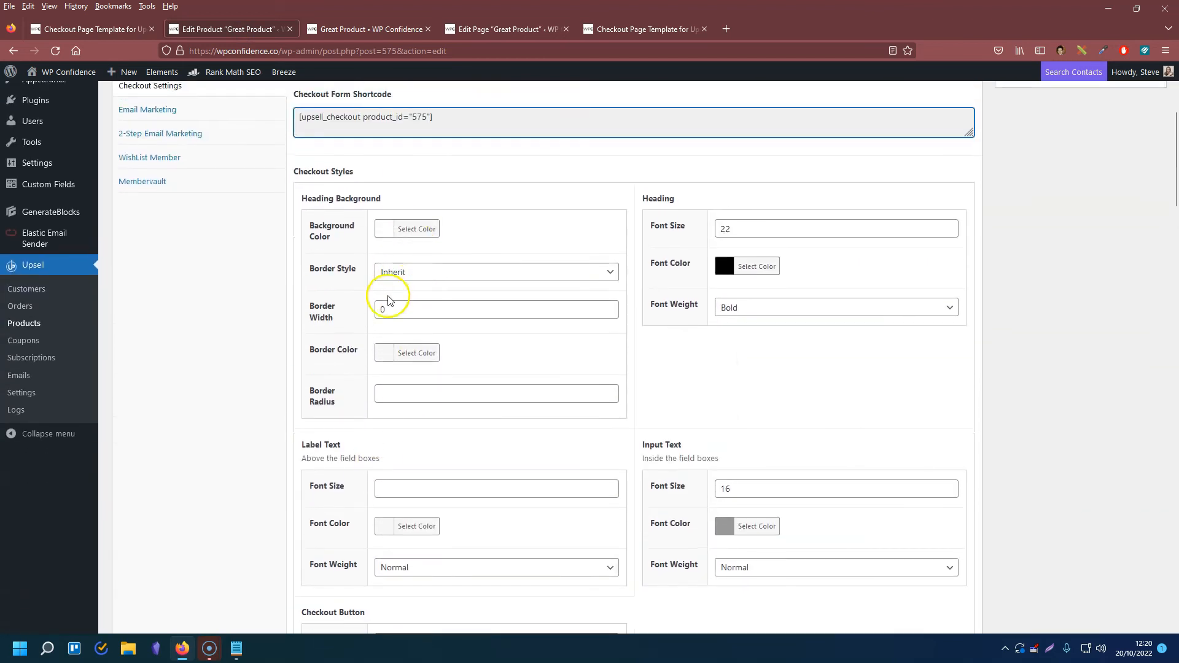
pyautogui.scroll(-3, 413, 218)
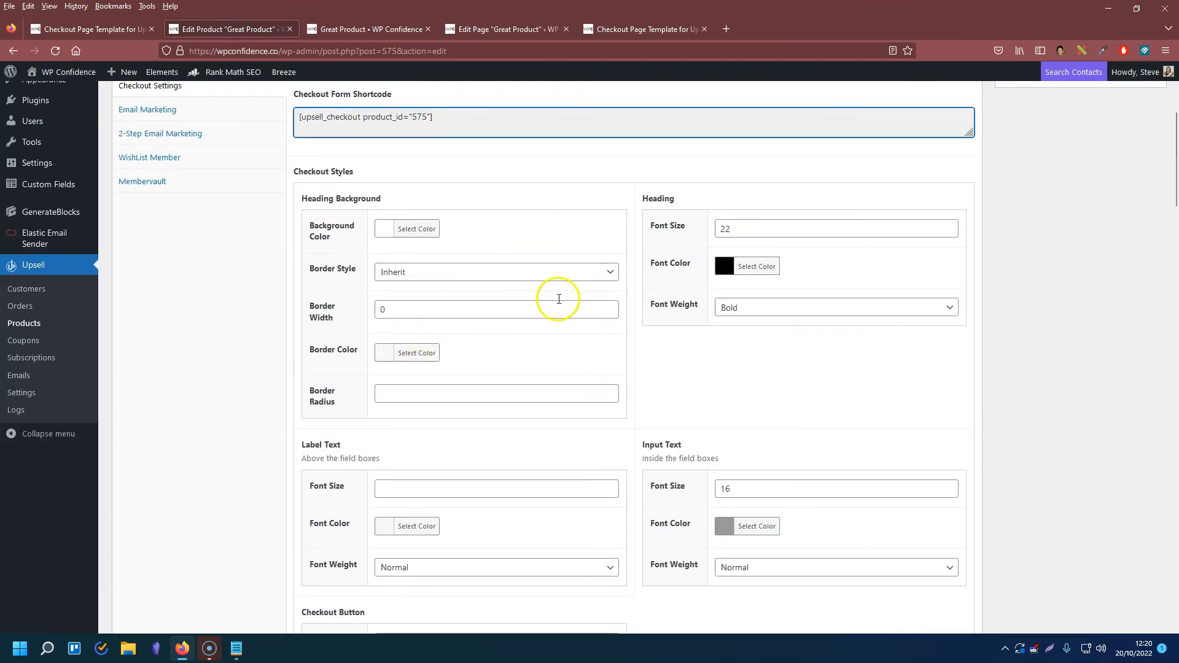
pyautogui.click(362, 28)
pyautogui.scroll(-4, 399, 393)
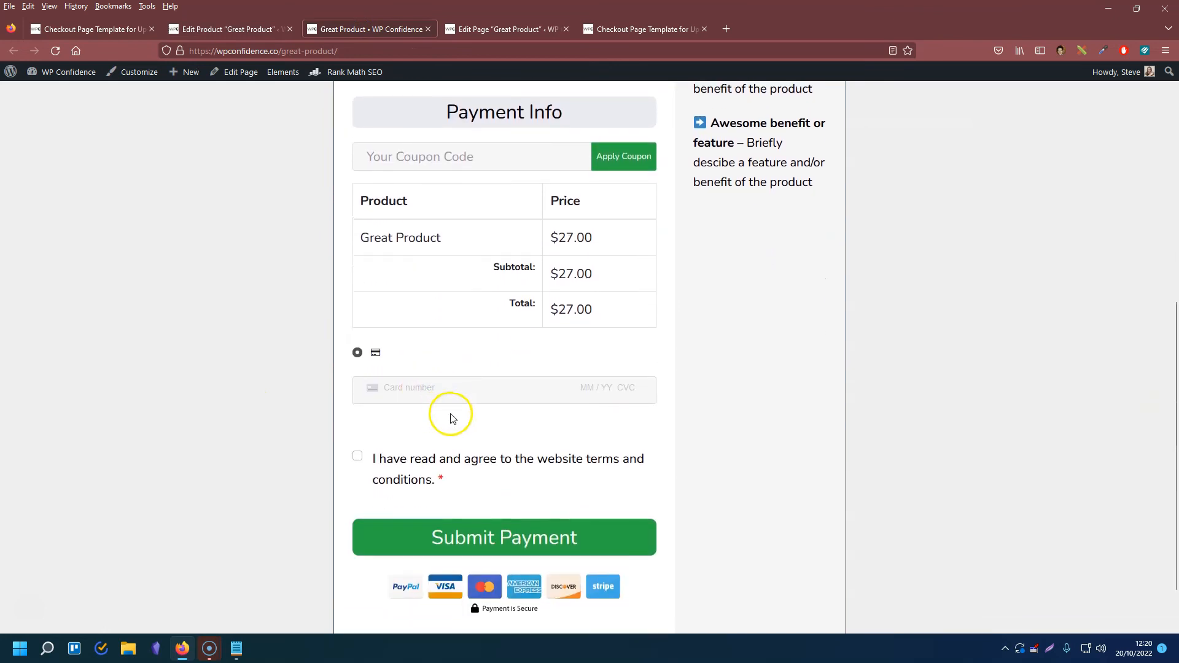
pyautogui.scroll(2, 458, 424)
pyautogui.click(255, 32)
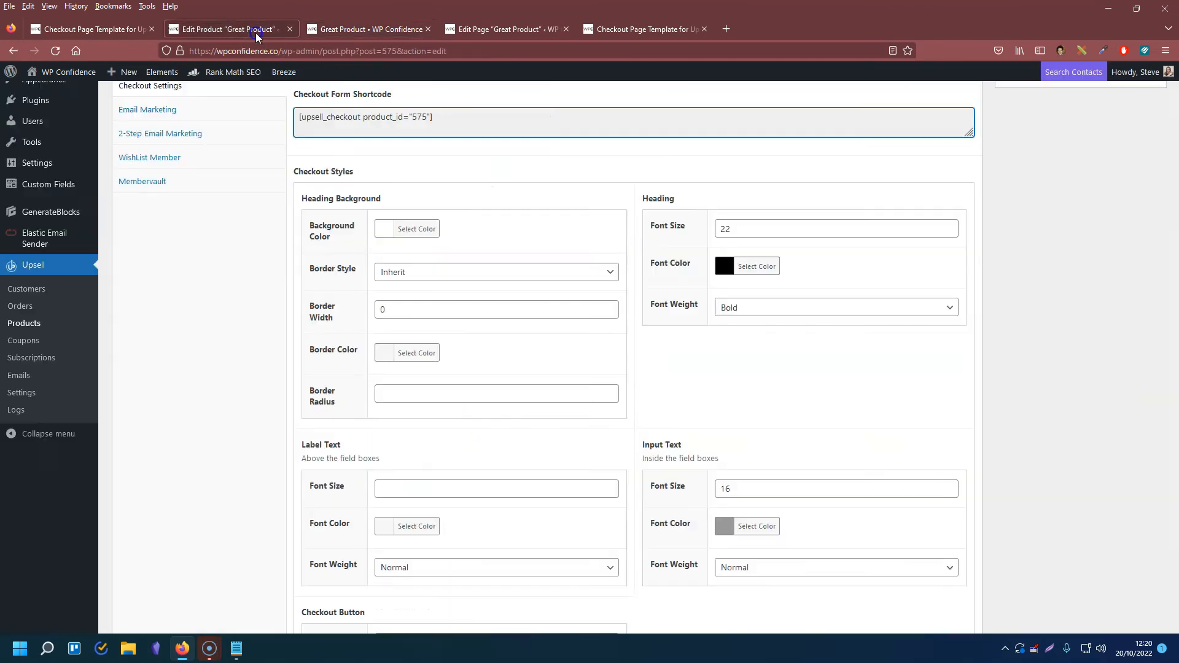
# Check the product's Checkout Fields labels and placeholders against the first and last name fields on the live form
pyautogui.scroll(-9, 488, 399)
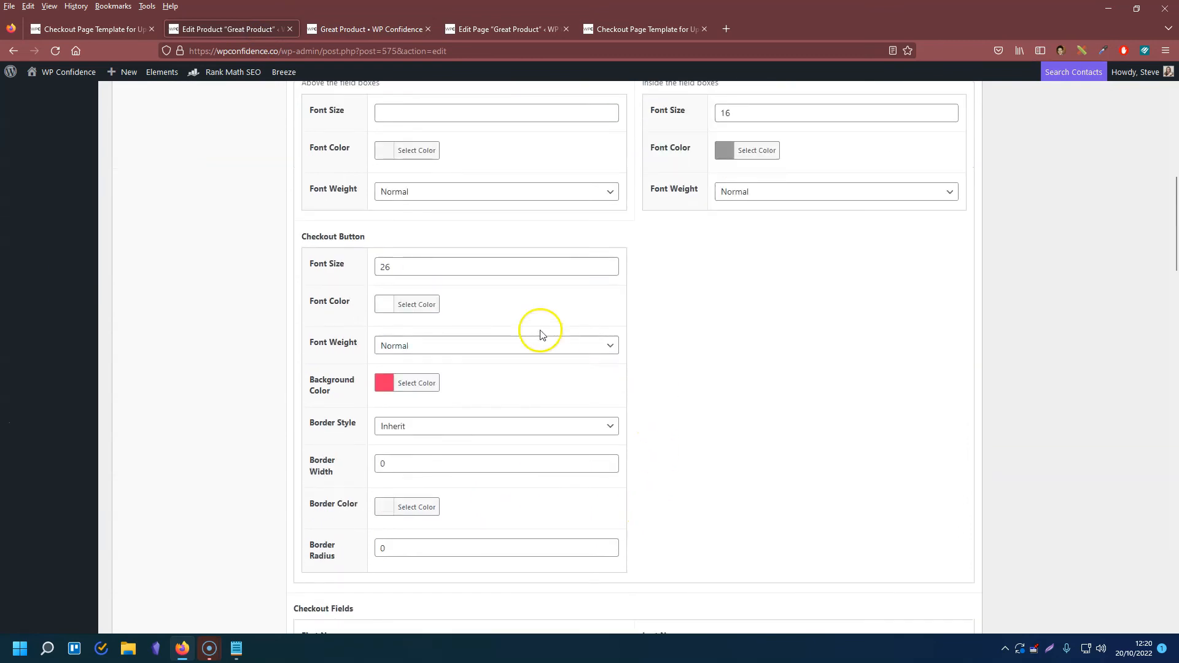
pyautogui.scroll(-4, 692, 363)
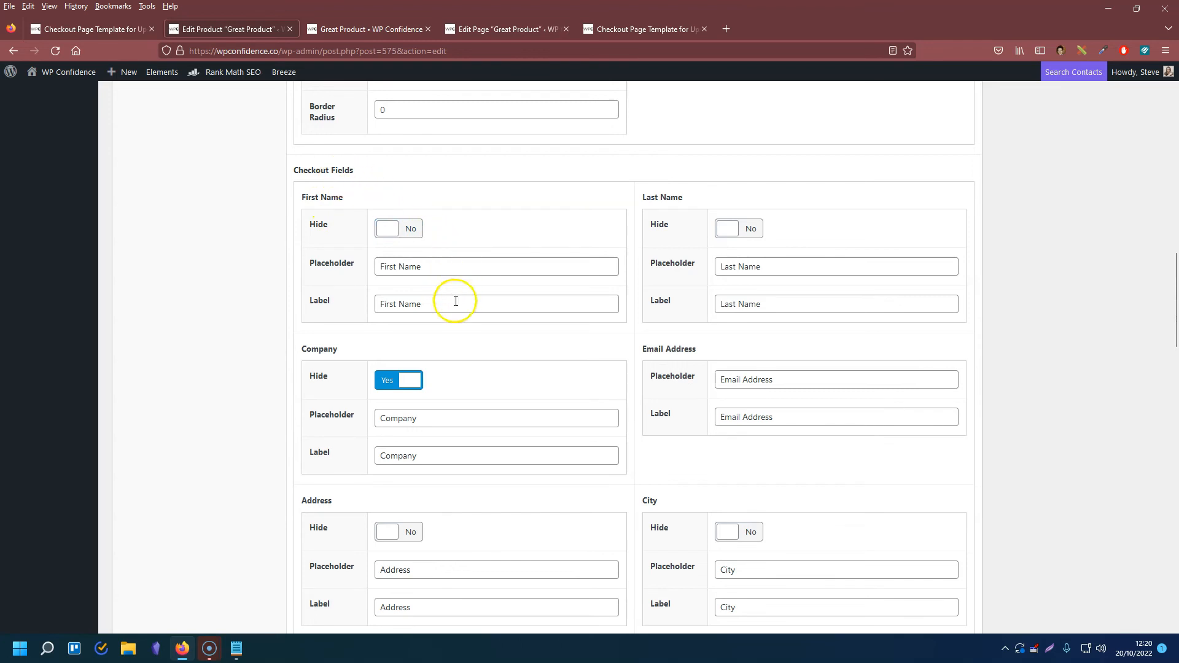
pyautogui.moveTo(456, 301); pyautogui.dragTo(365, 302)
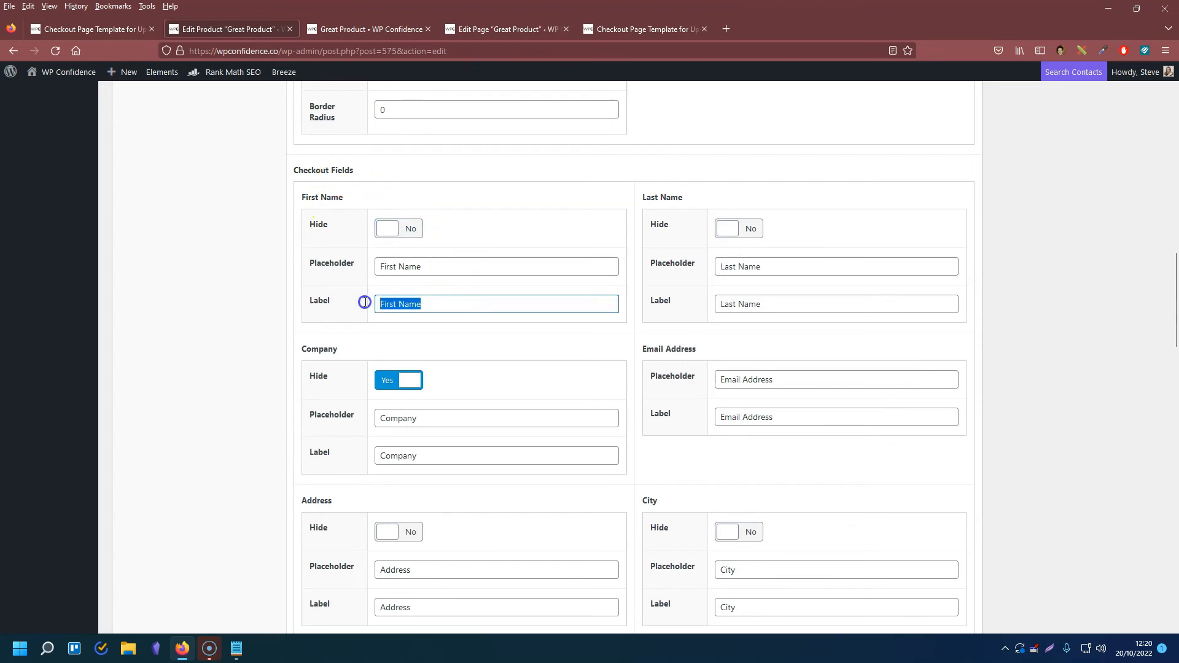
pyautogui.click(370, 29)
pyautogui.scroll(3, 442, 289)
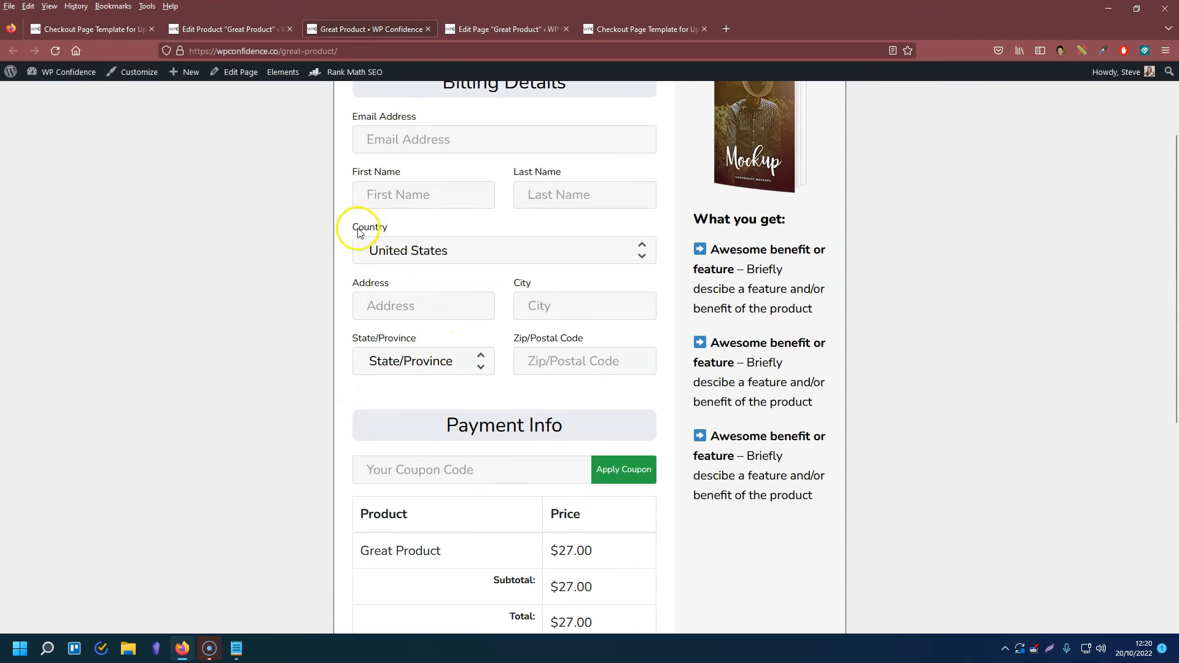
pyautogui.click(357, 174)
pyautogui.click(438, 198)
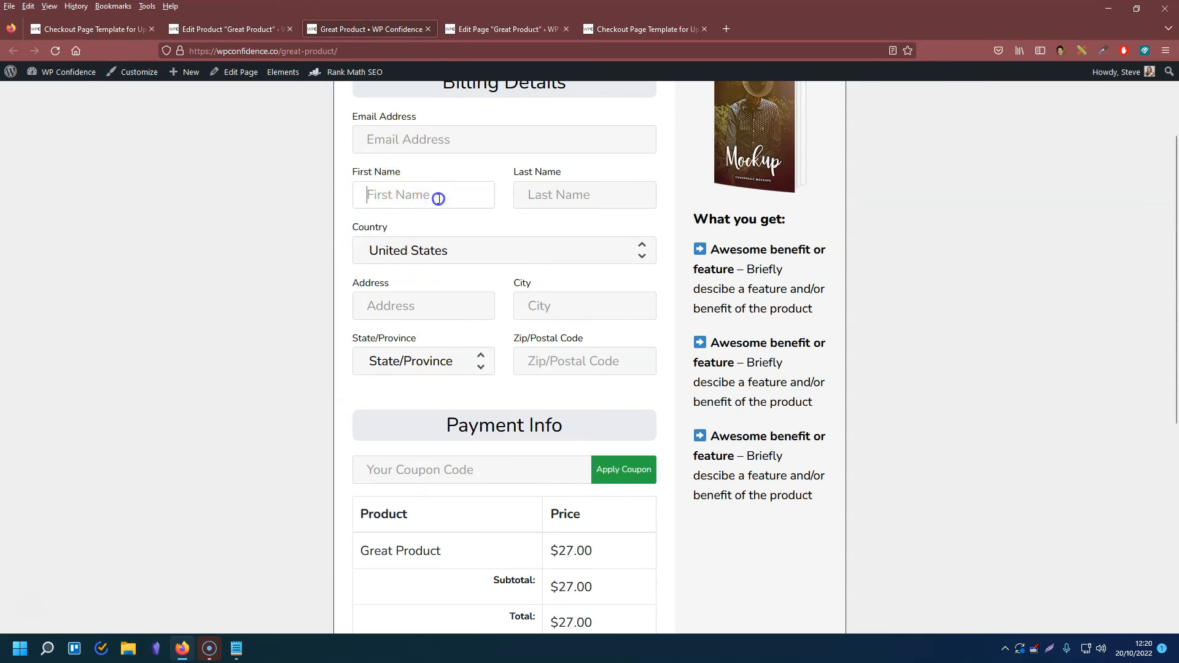
pyautogui.click(565, 201)
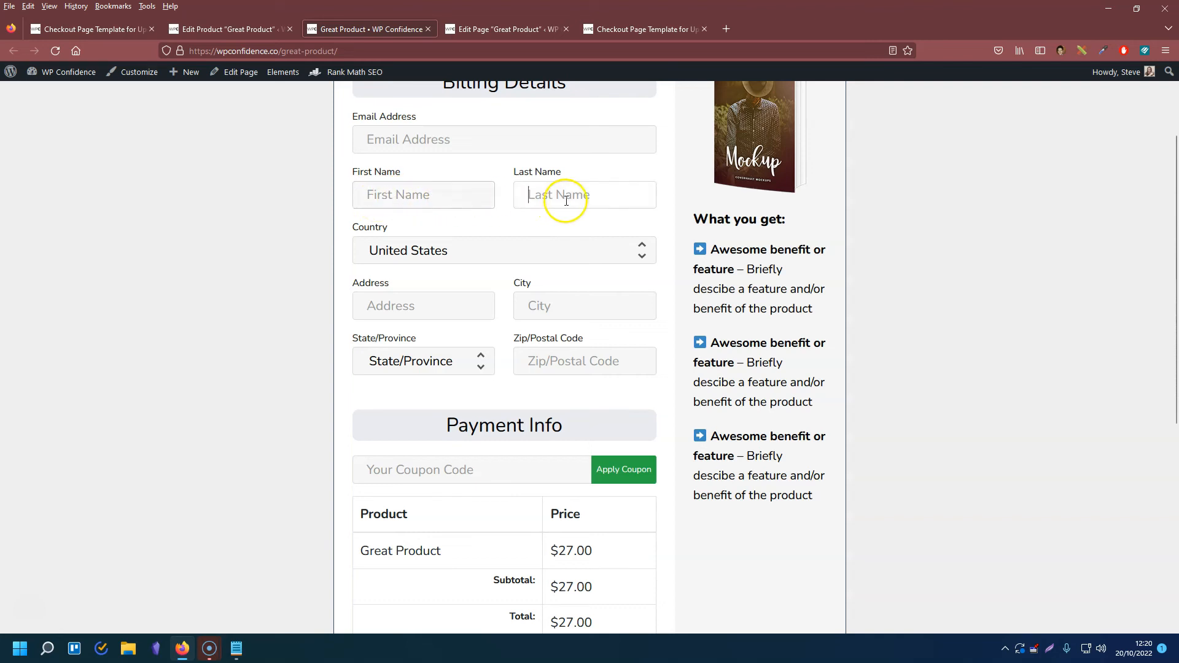
pyautogui.moveTo(355, 175); pyautogui.dragTo(393, 179)
pyautogui.click(371, 180)
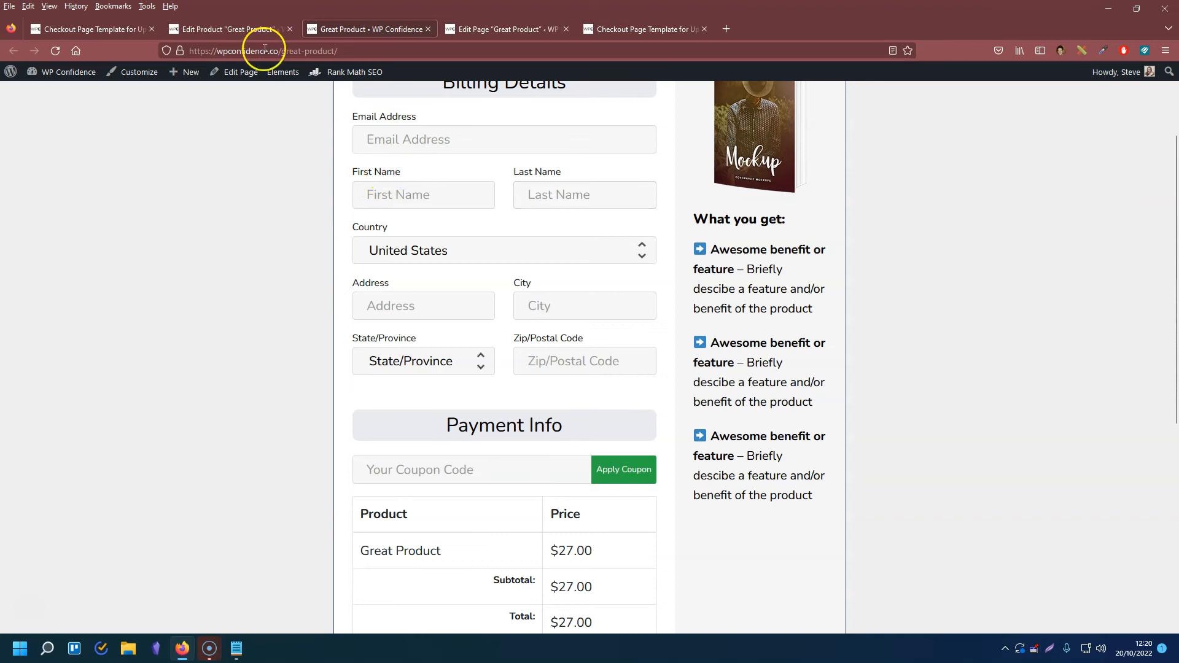
# Clear the label text of the First Name, Last Name, Email Address and Company checkout fields in the product settings
pyautogui.click(231, 29)
pyautogui.moveTo(429, 304); pyautogui.dragTo(350, 303)
pyautogui.press('BackSpace')
pyautogui.moveTo(789, 303); pyautogui.dragTo(695, 303)
pyautogui.press('BackSpace')
pyautogui.moveTo(767, 417); pyautogui.dragTo(708, 415)
pyautogui.press('BackSpace')
pyautogui.click(417, 455)
pyautogui.moveTo(417, 455); pyautogui.dragTo(334, 455)
pyautogui.press('BackSpace')
# Clear the labels of the Address, City, State/Province, Zip/Postal Code, Country, Phone, Username and Password checkout fields
pyautogui.scroll(-5, 428, 289)
pyautogui.moveTo(425, 295); pyautogui.dragTo(357, 294)
pyautogui.press('BackSpace')
pyautogui.moveTo(756, 295); pyautogui.dragTo(687, 295)
pyautogui.press('BackSpace')
pyautogui.moveTo(792, 446); pyautogui.dragTo(642, 444)
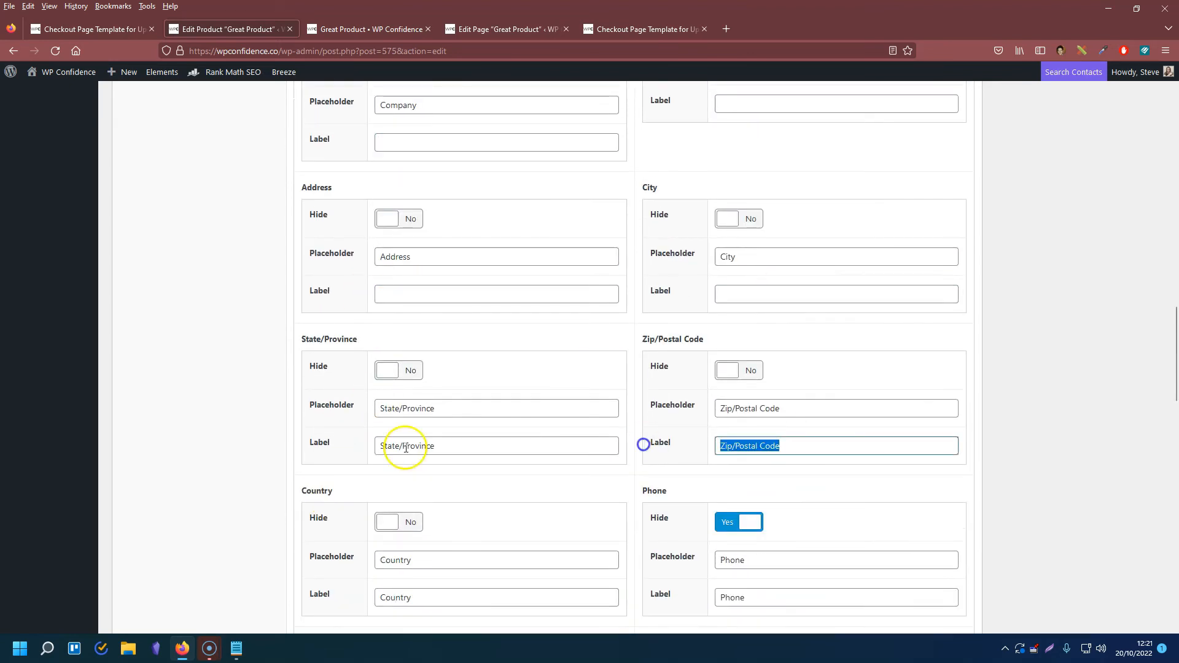
pyautogui.doubleClick(740, 461)
pyautogui.press('BackSpace')
pyautogui.moveTo(561, 460); pyautogui.dragTo(369, 459)
pyautogui.press('BackSpace')
# Review the remaining Terms of Service and Coupon settings and update the Great Product
pyautogui.scroll(-3, 350, 389)
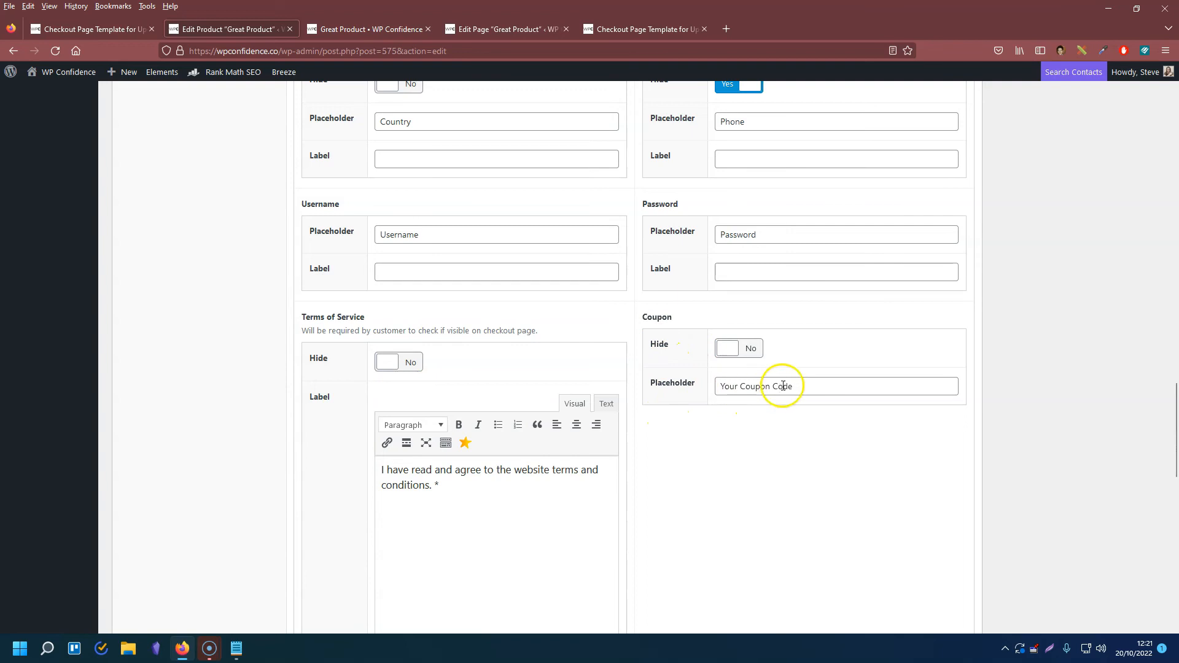
pyautogui.scroll(-1, 325, 339)
pyautogui.moveTo(1176, 416); pyautogui.dragTo(1174, 88)
pyautogui.click(1138, 250)
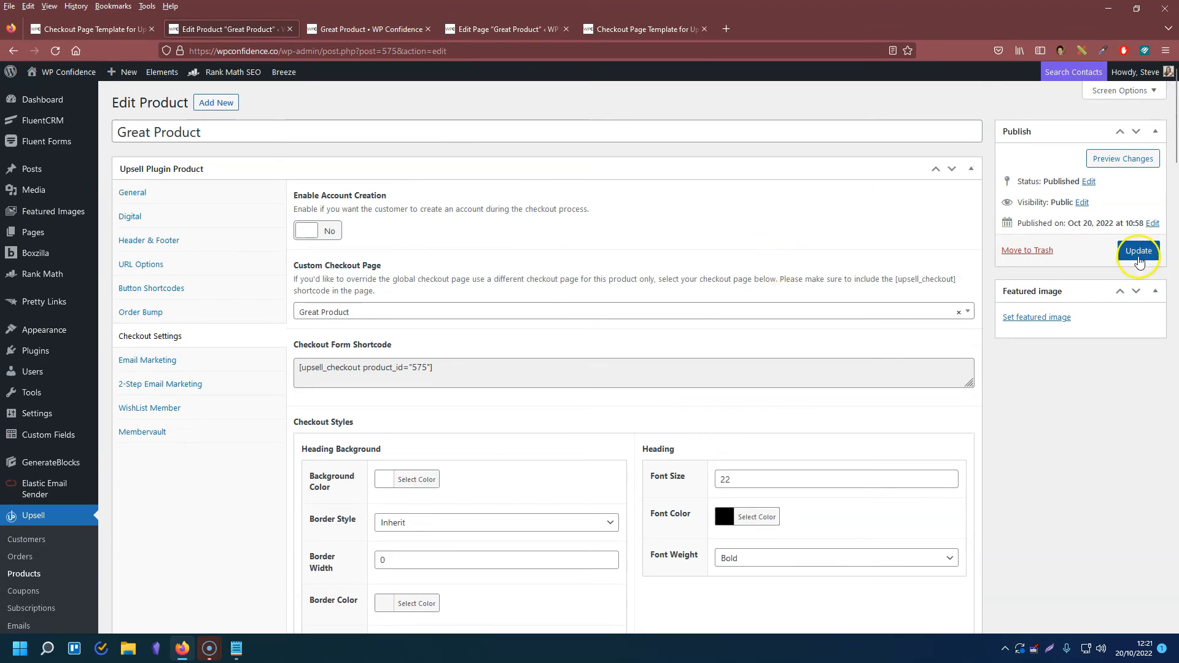
# Reload the live Great Product page and examine the restyled checkout form from billing details to the payment button
pyautogui.click(349, 32)
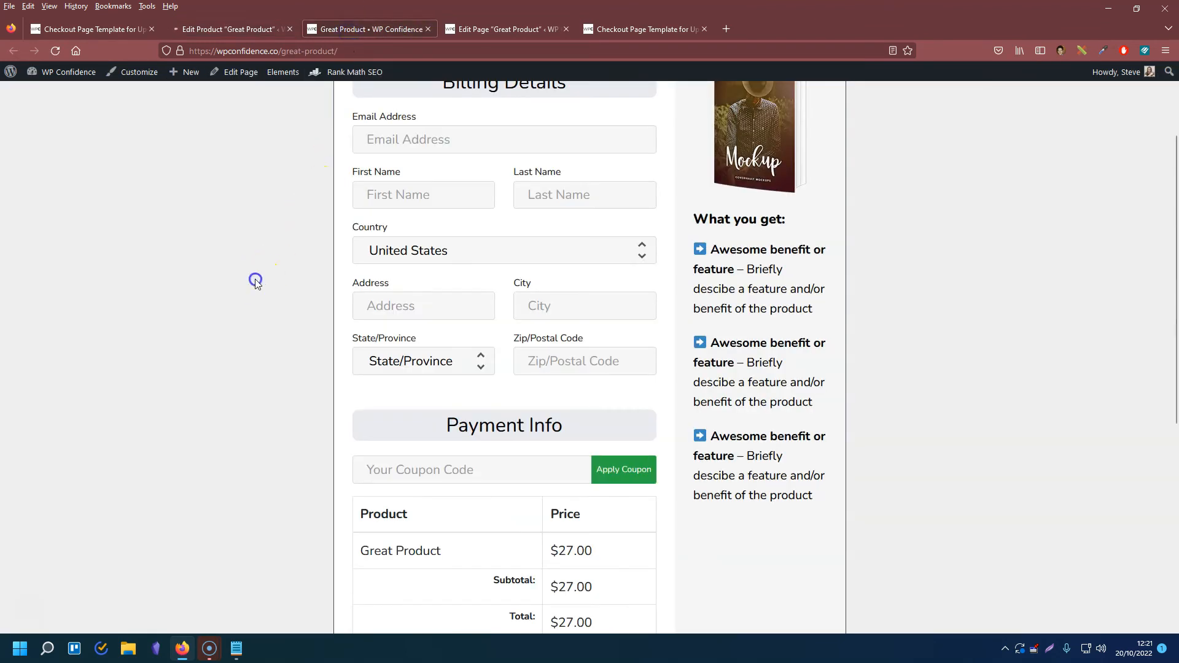
pyautogui.scroll(2, 248, 310)
pyautogui.rightClick(232, 280)
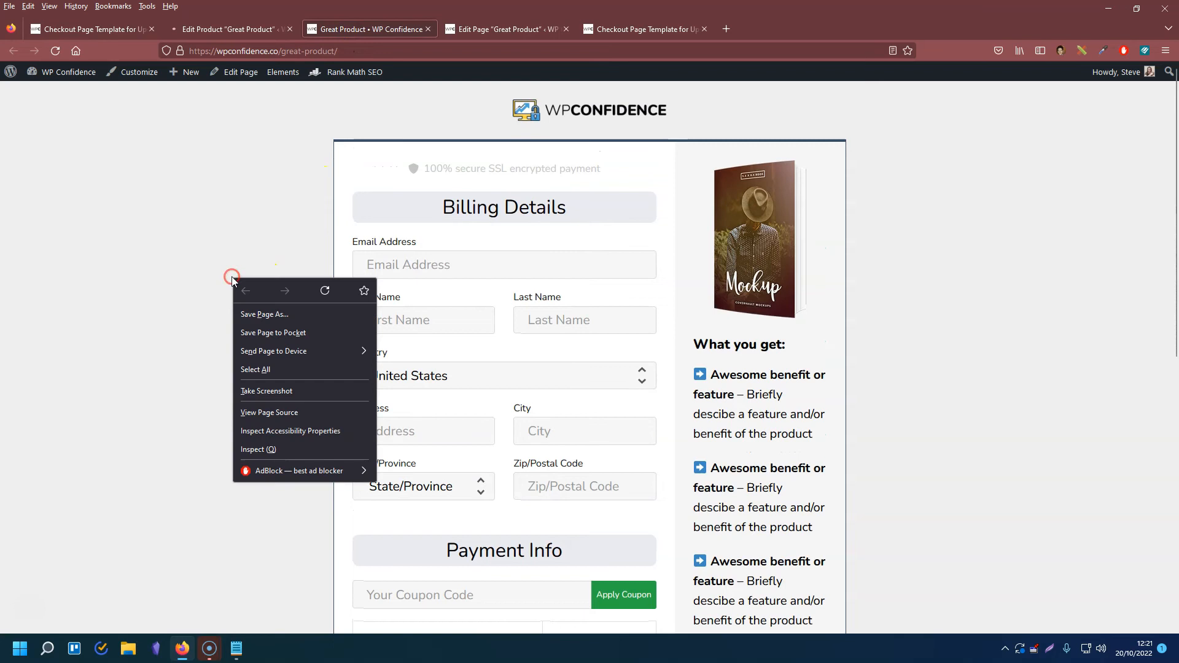
pyautogui.click(325, 300)
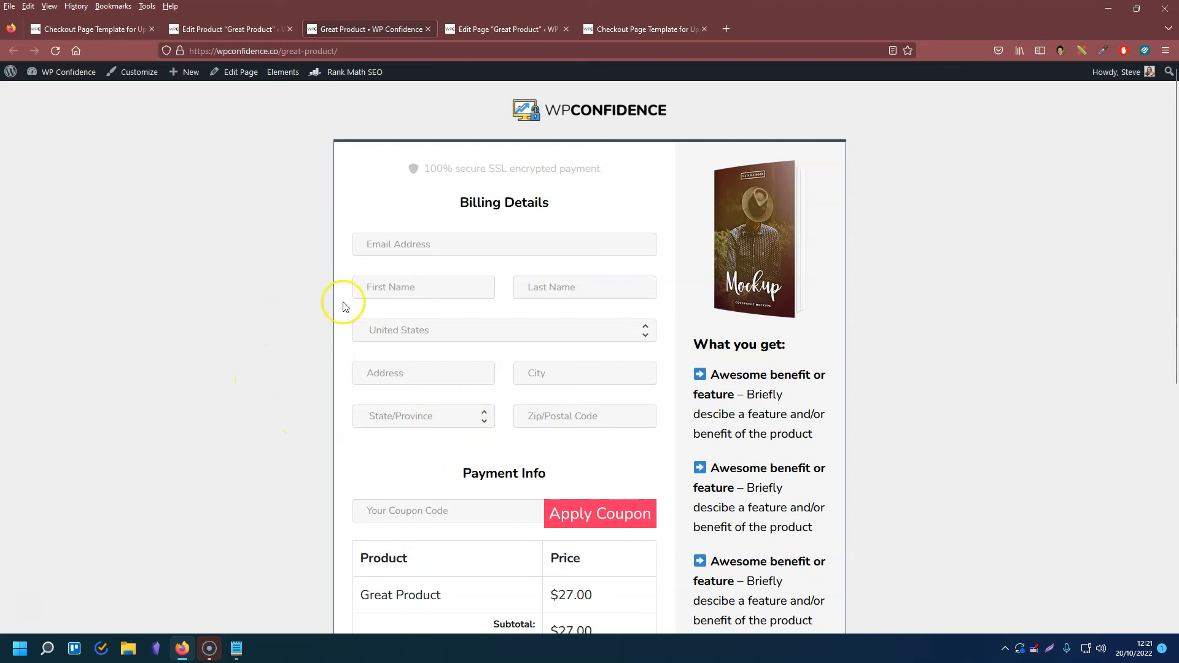
pyautogui.scroll(-5, 274, 368)
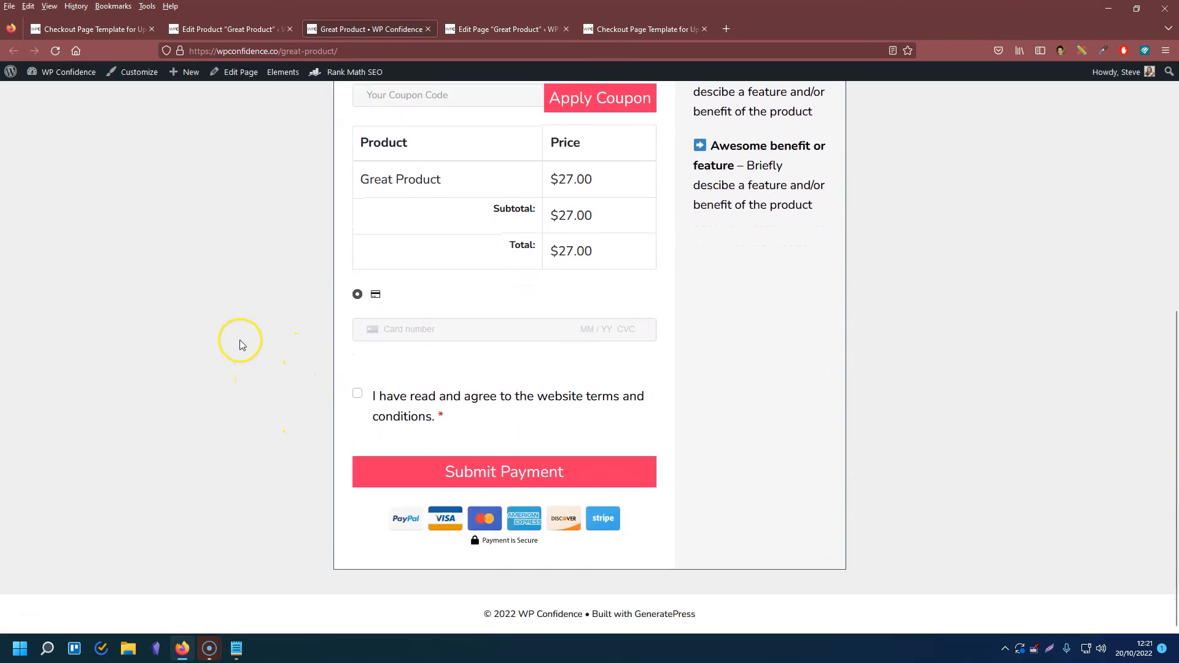
pyautogui.scroll(6, 239, 340)
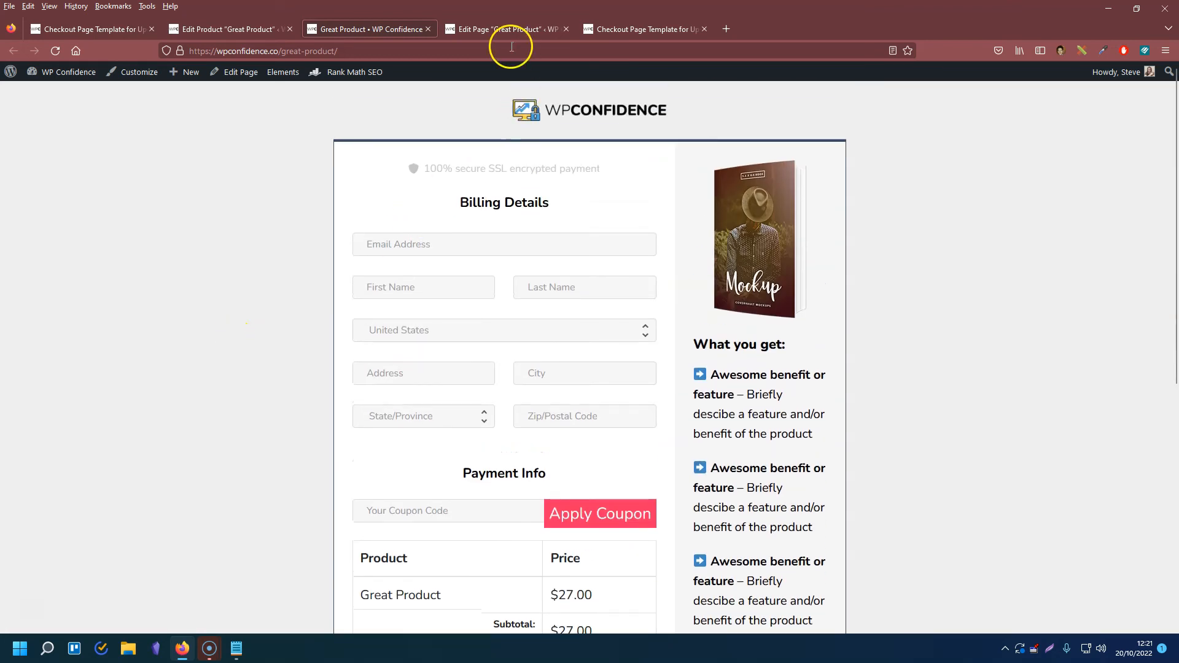
# Close the Great Product page editor and read the article's "Step 5: Add Custom CSS (Optional)" section
pyautogui.click(503, 29)
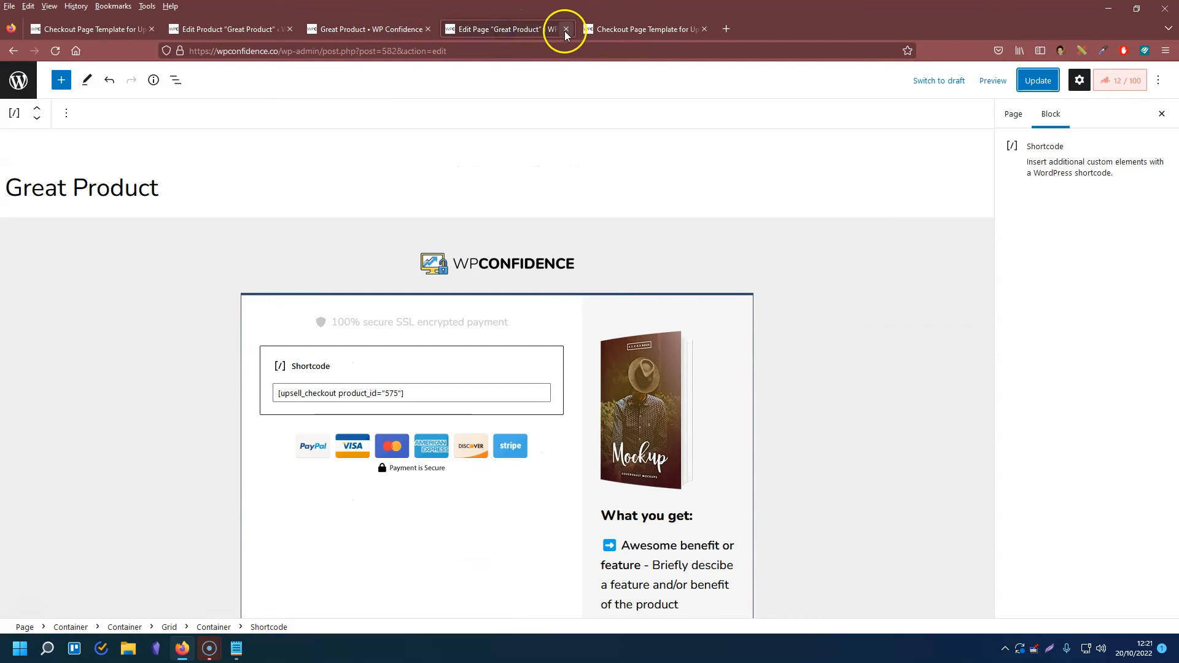
pyautogui.click(566, 29)
pyautogui.scroll(-9, 263, 221)
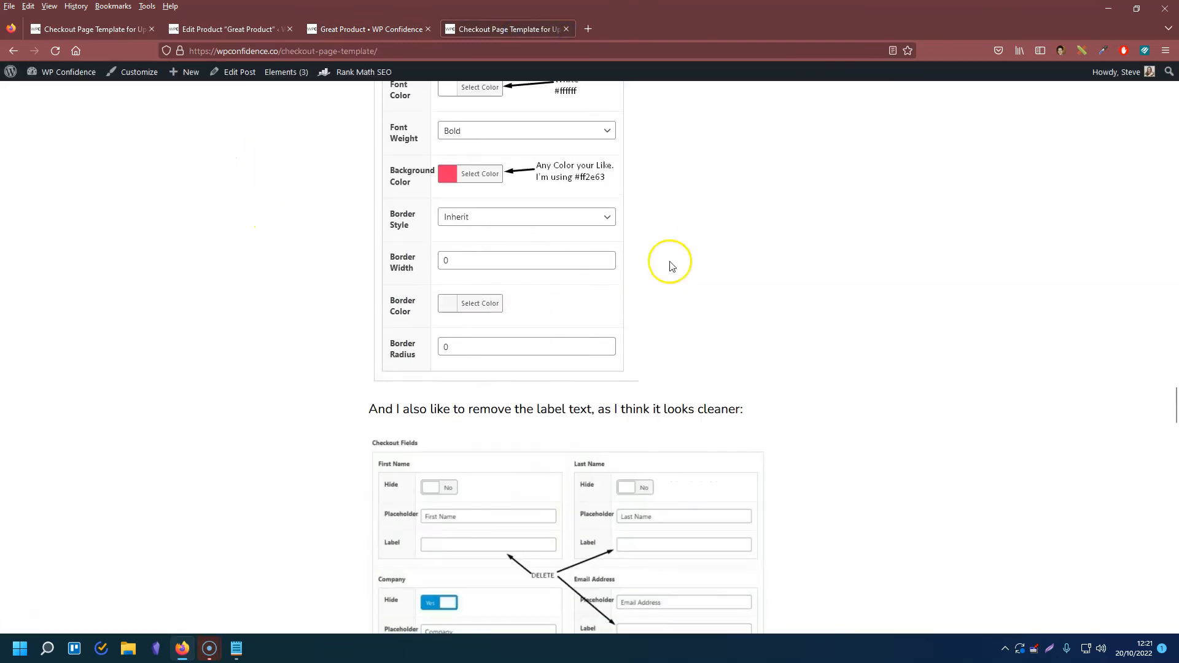
pyautogui.scroll(-9, 325, 342)
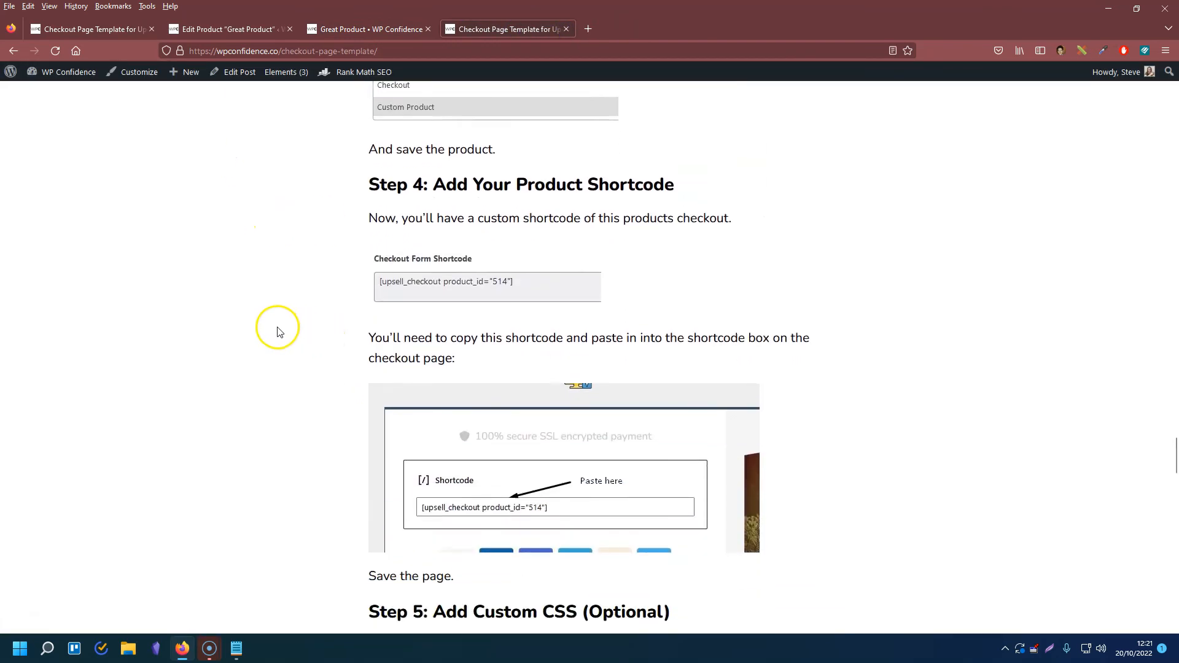
pyautogui.scroll(-3, 364, 334)
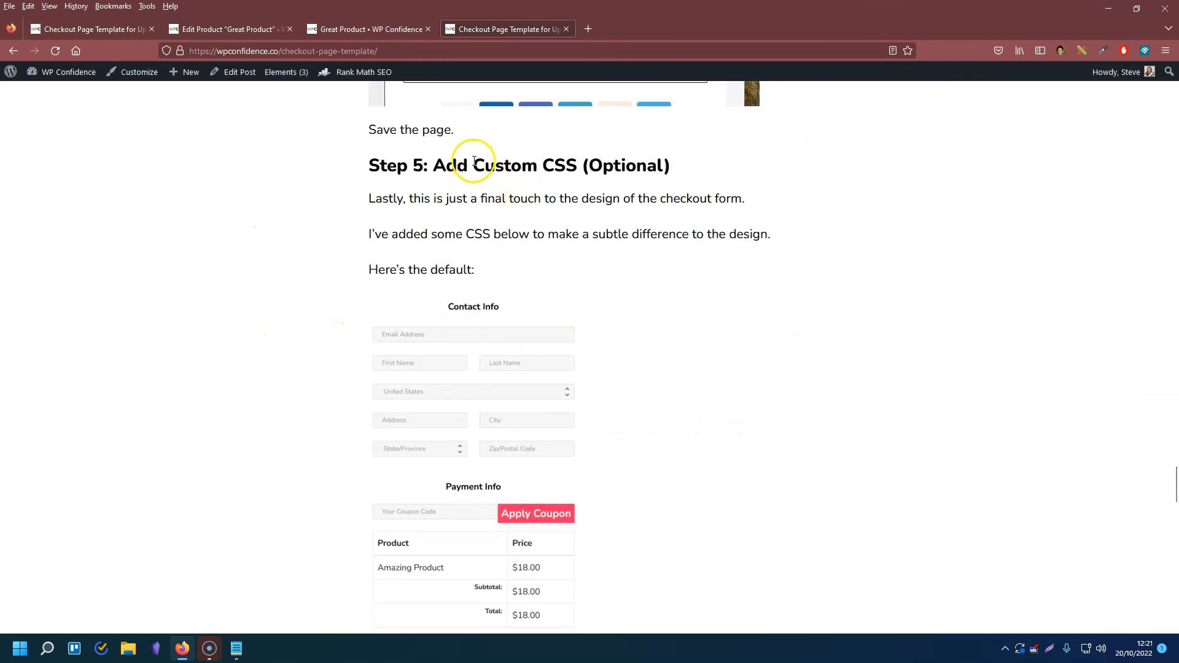
pyautogui.scroll(-1, 295, 319)
pyautogui.scroll(-1, 588, 344)
pyautogui.scroll(1, 590, 337)
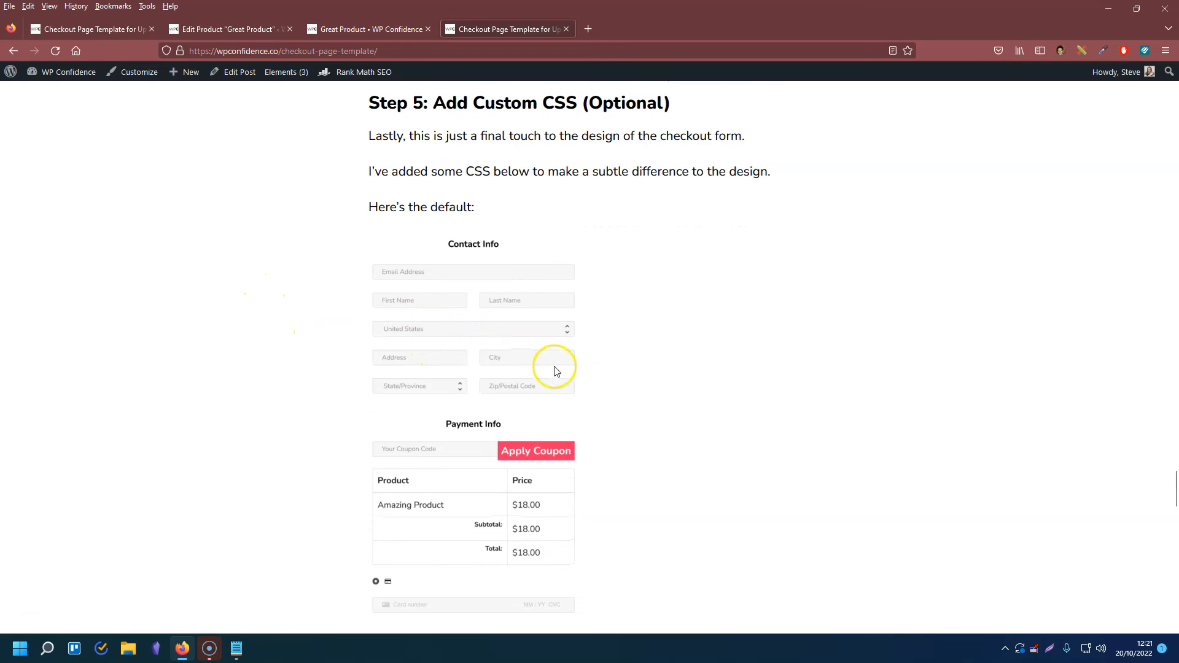
pyautogui.scroll(-2, 555, 371)
# Inspect the live checkout form's email field, field spacing, Payment Info heading and Apply Coupon button
pyautogui.click(363, 30)
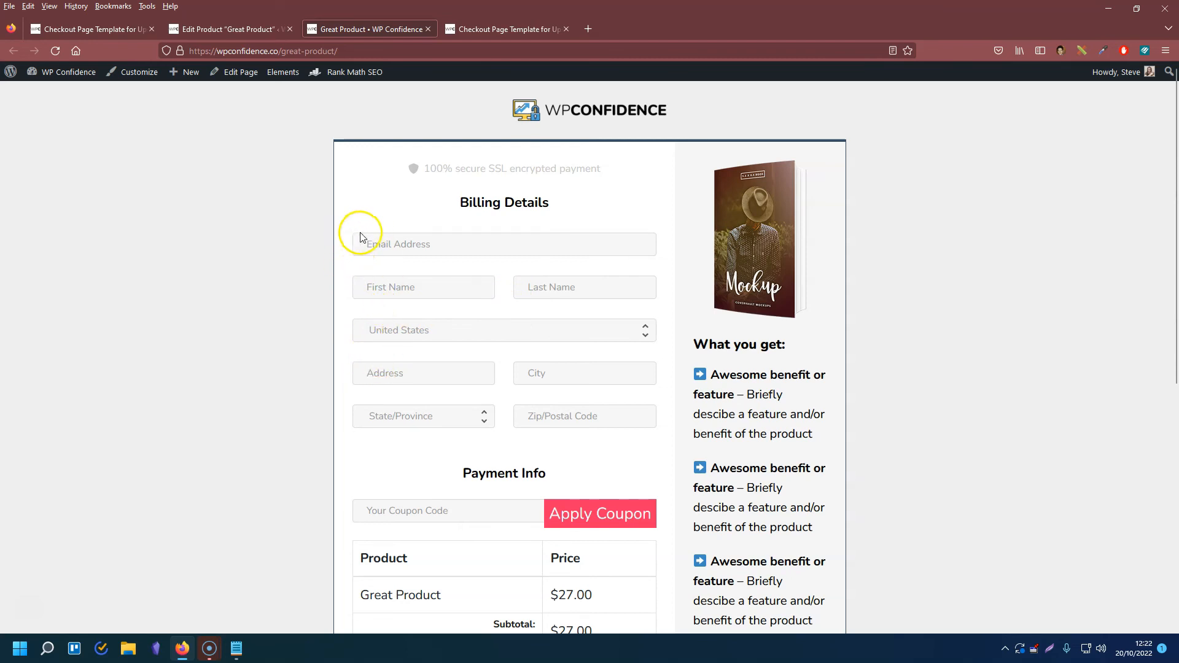
pyautogui.click(485, 243)
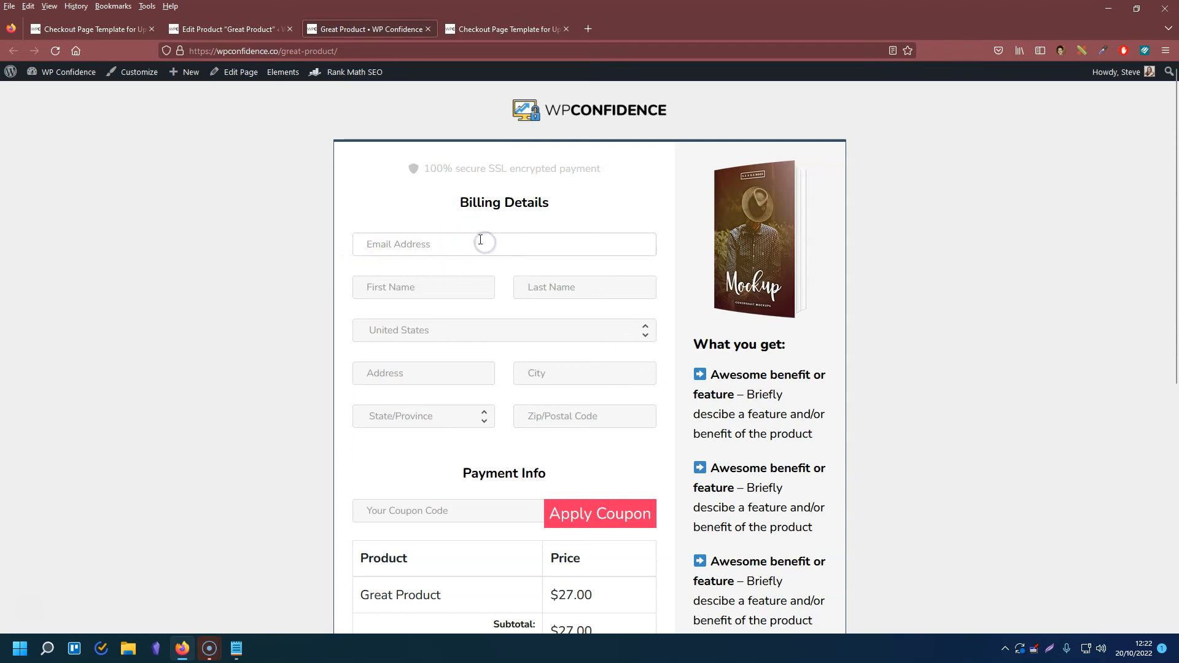
pyautogui.click(433, 231)
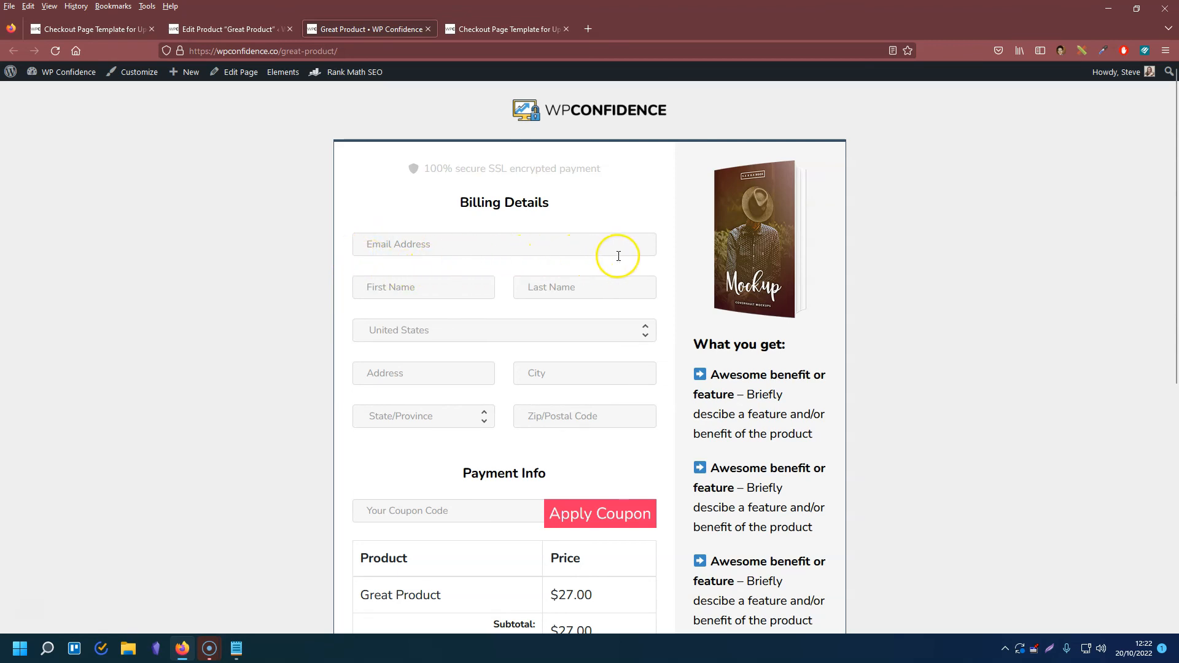
pyautogui.scroll(-4, 322, 389)
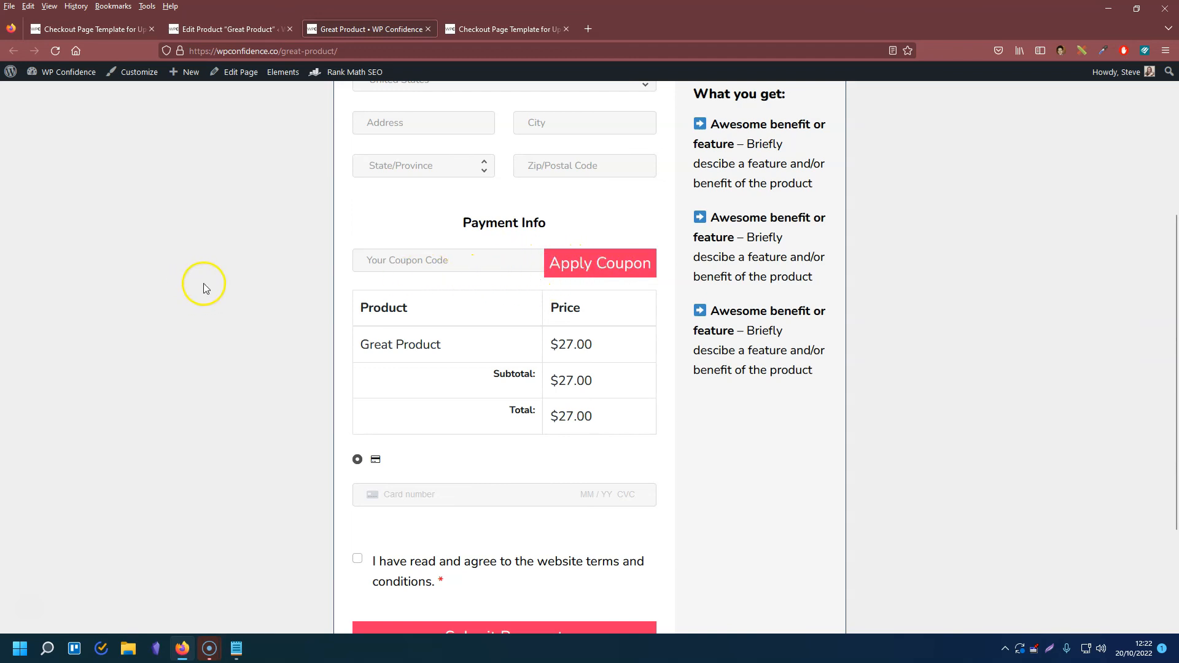
pyautogui.scroll(-1, 206, 289)
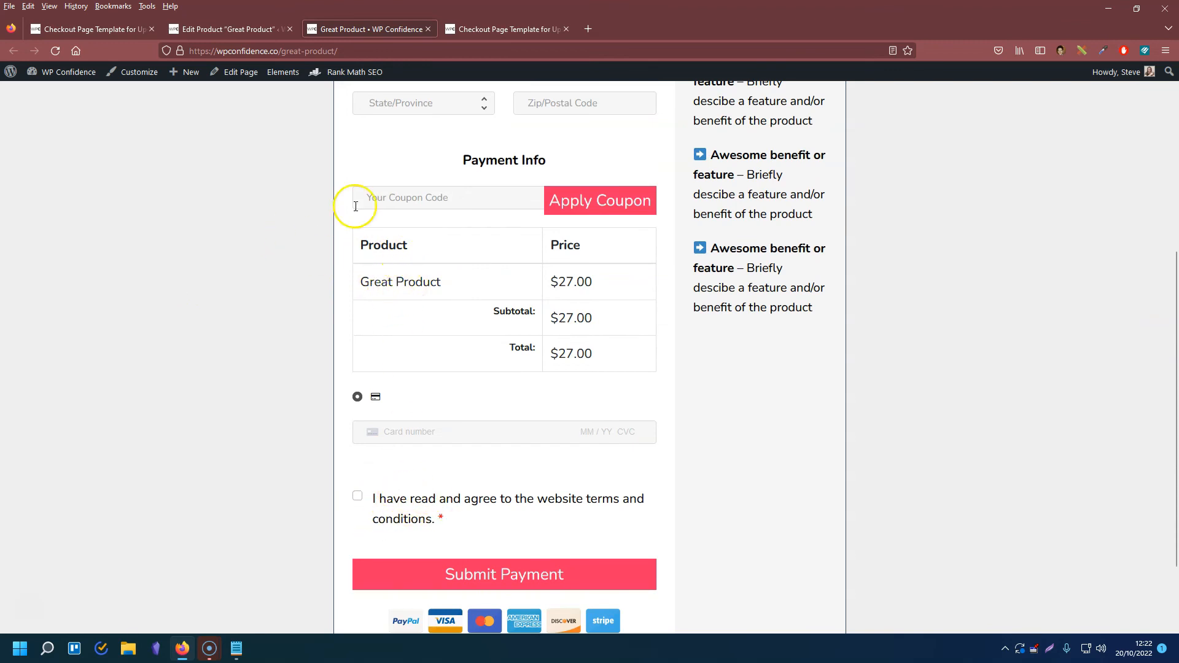
# Copy the full custom CSS code for the .upsell checkout form from the article's "Here's the code" block
pyautogui.click(500, 29)
pyautogui.scroll(-9, 415, 285)
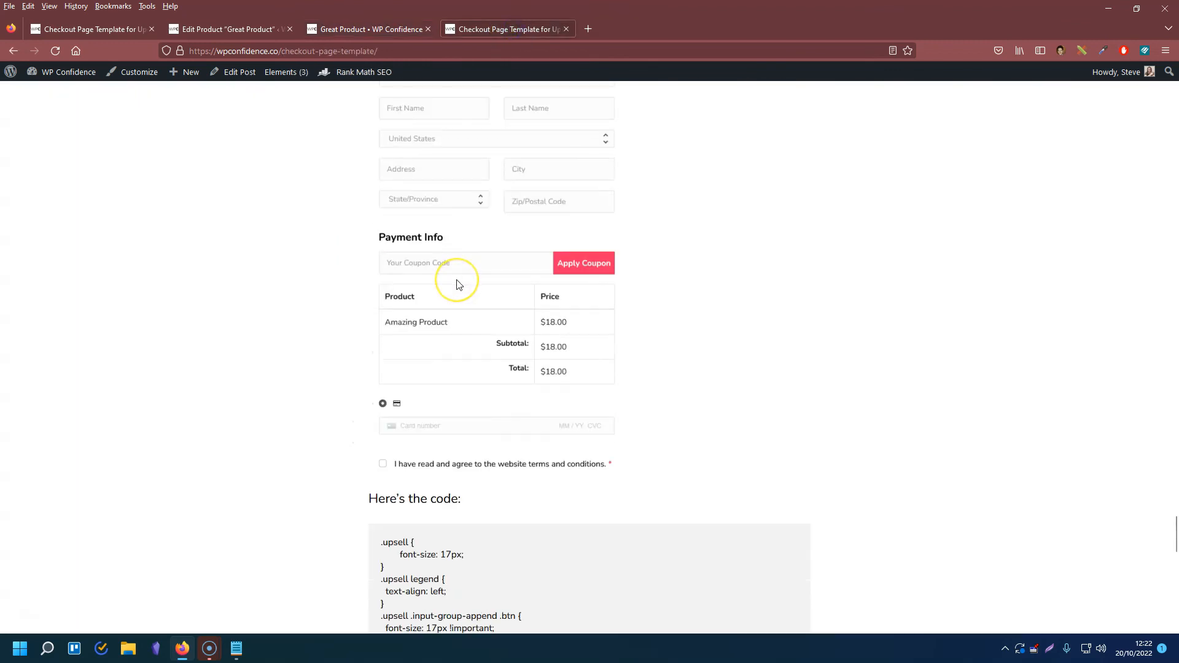
pyautogui.scroll(-5, 457, 284)
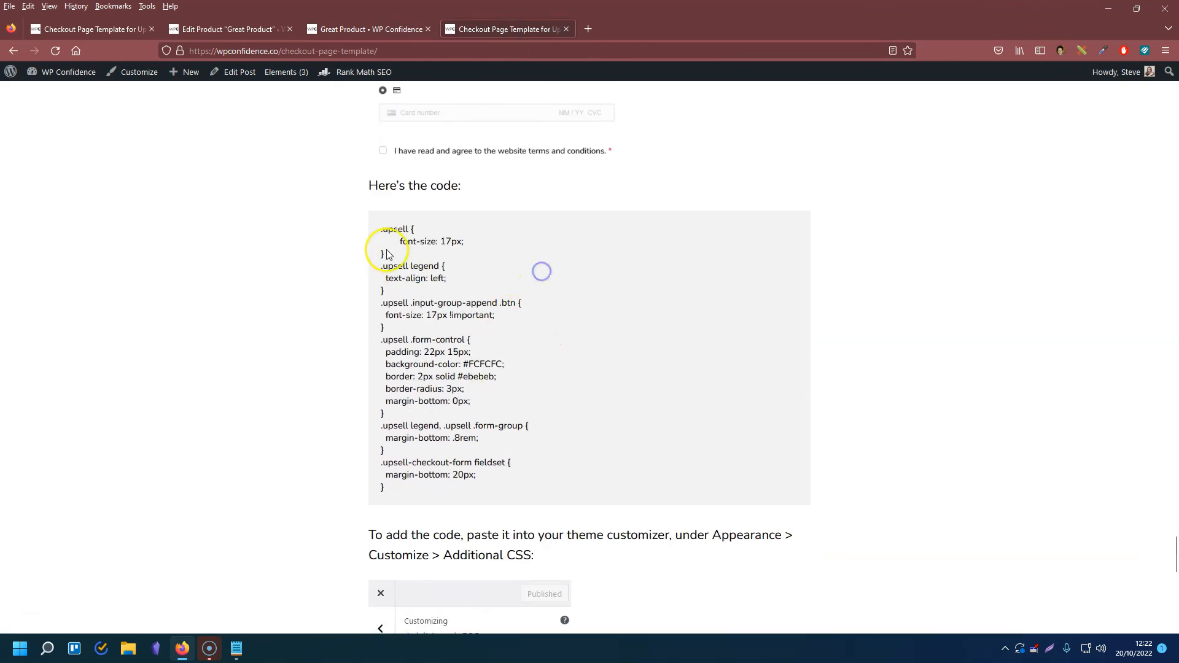
pyautogui.moveTo(382, 229); pyautogui.dragTo(381, 486)
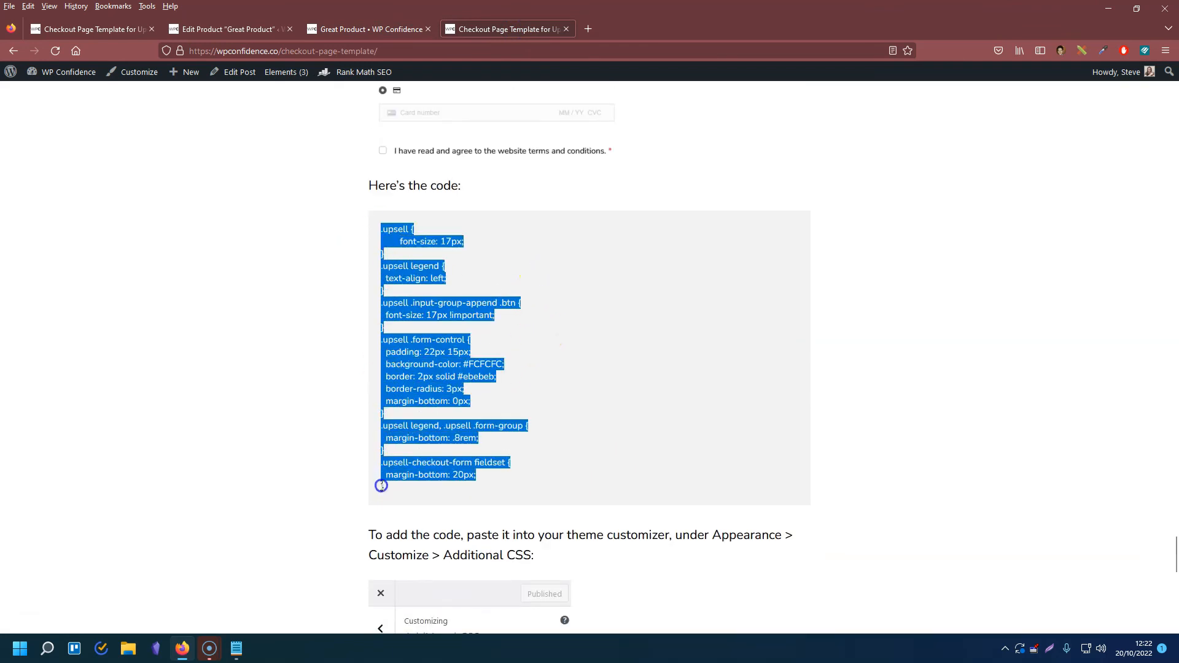
pyautogui.rightClick(399, 396)
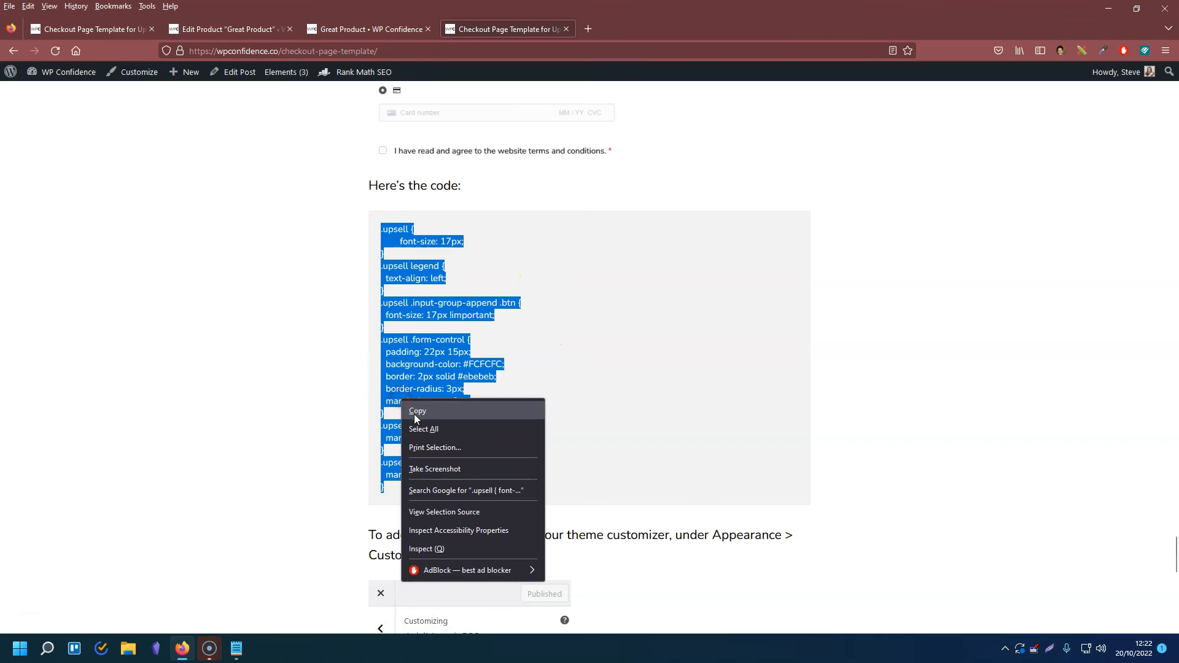
pyautogui.click(413, 412)
pyautogui.click(303, 375)
# Open the theme customizer in a new browser tab and show its Additional CSS section
pyautogui.click(373, 31)
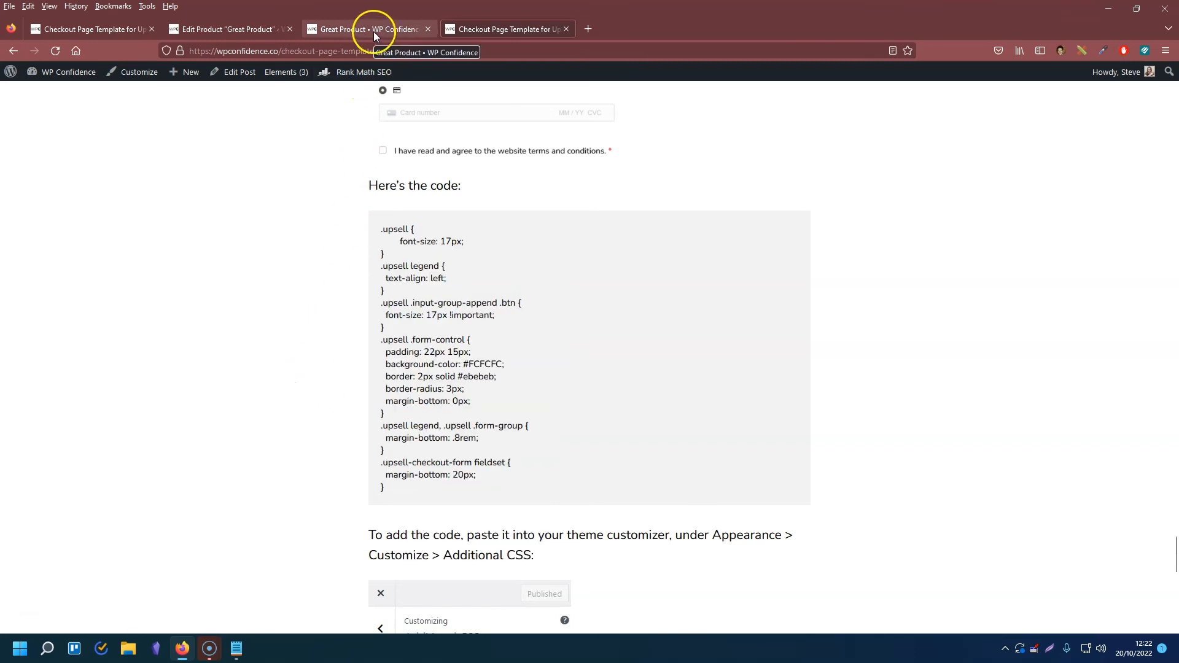
pyautogui.click(233, 31)
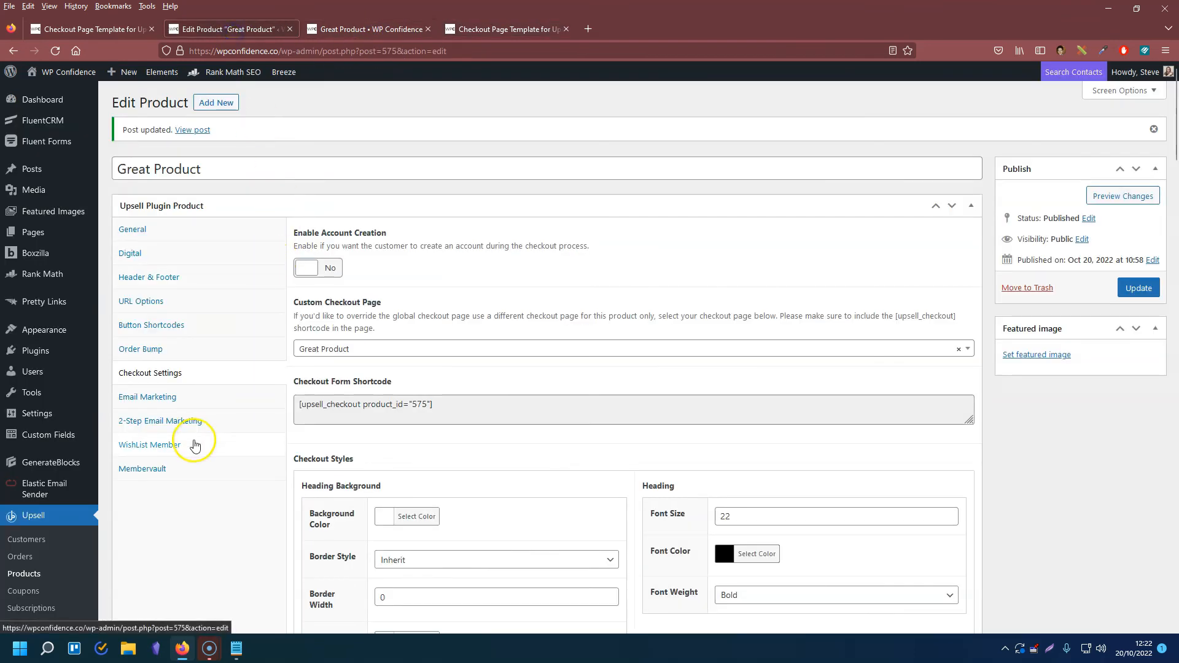
pyautogui.moveTo(77, 337)
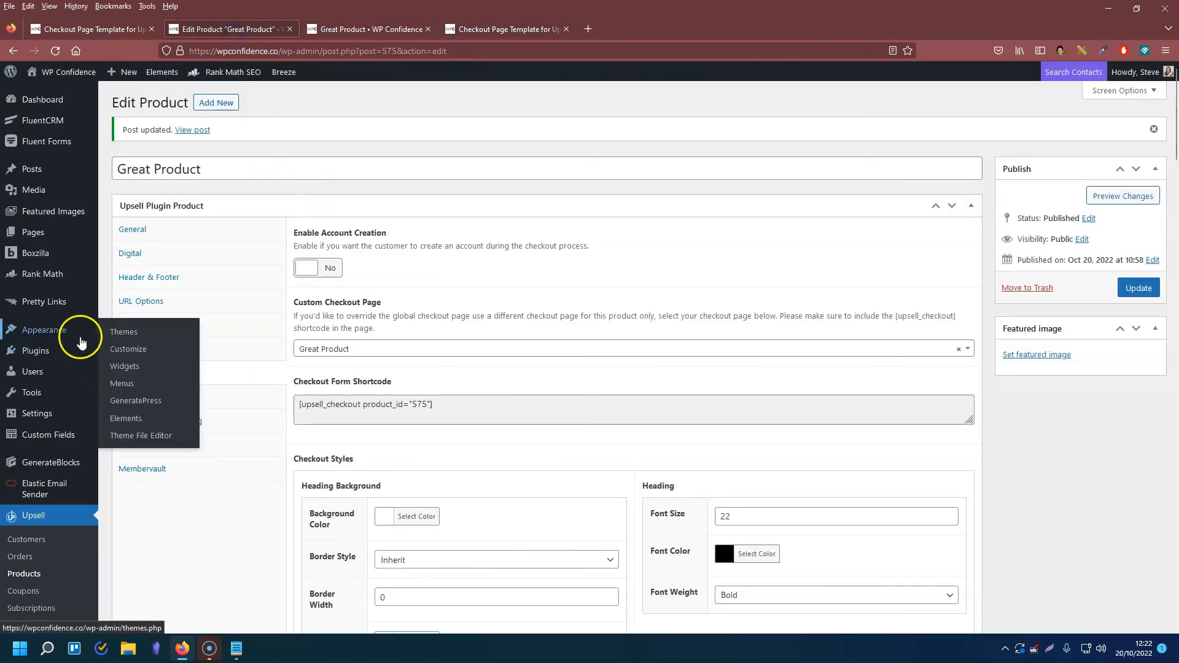
pyautogui.middleClick(129, 350)
pyautogui.click(365, 31)
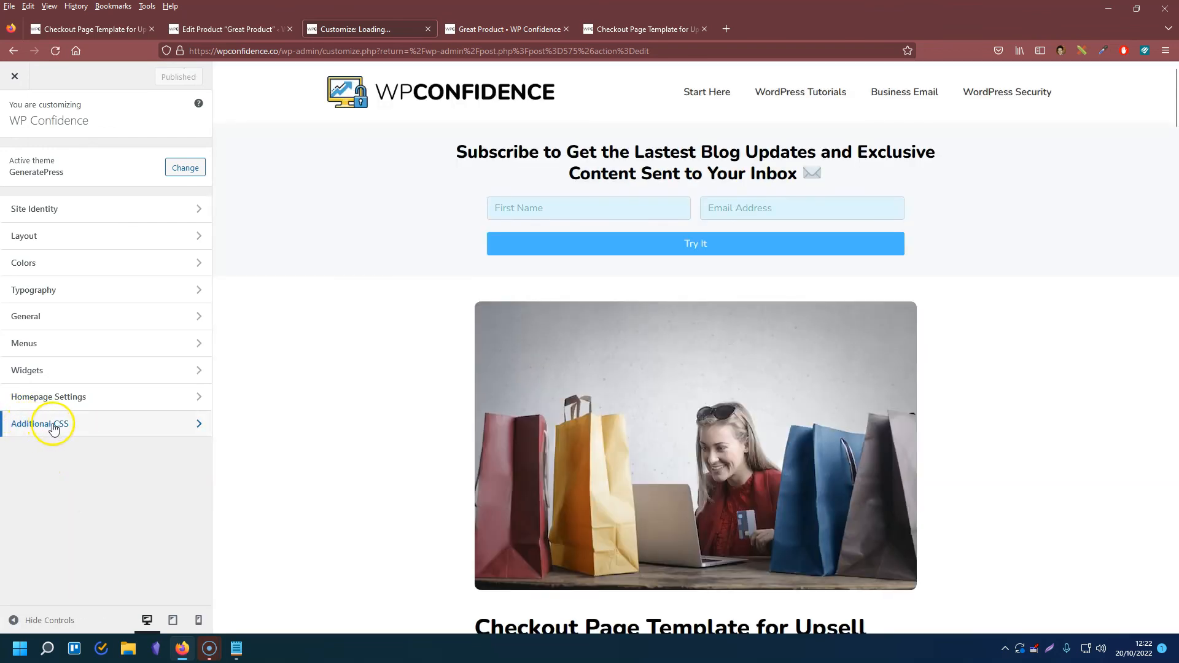
pyautogui.click(48, 422)
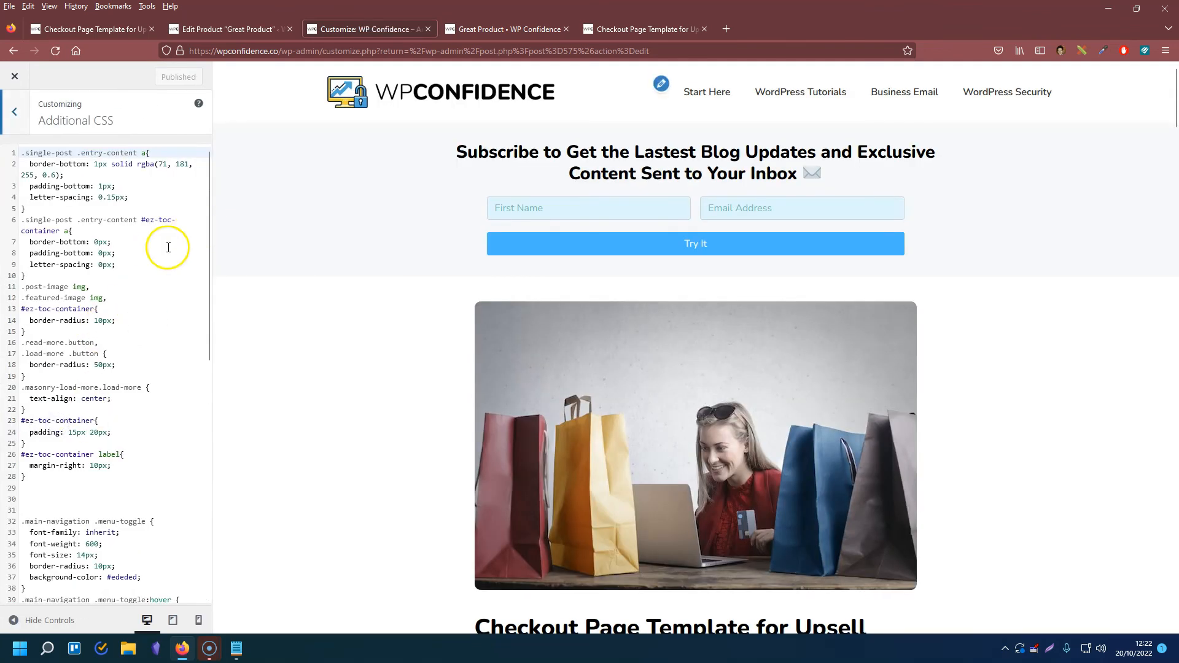
# Paste the copied .upsell checkout form CSS at blank line 54, above the media queries, and publish the change
pyautogui.scroll(-8, 176, 289)
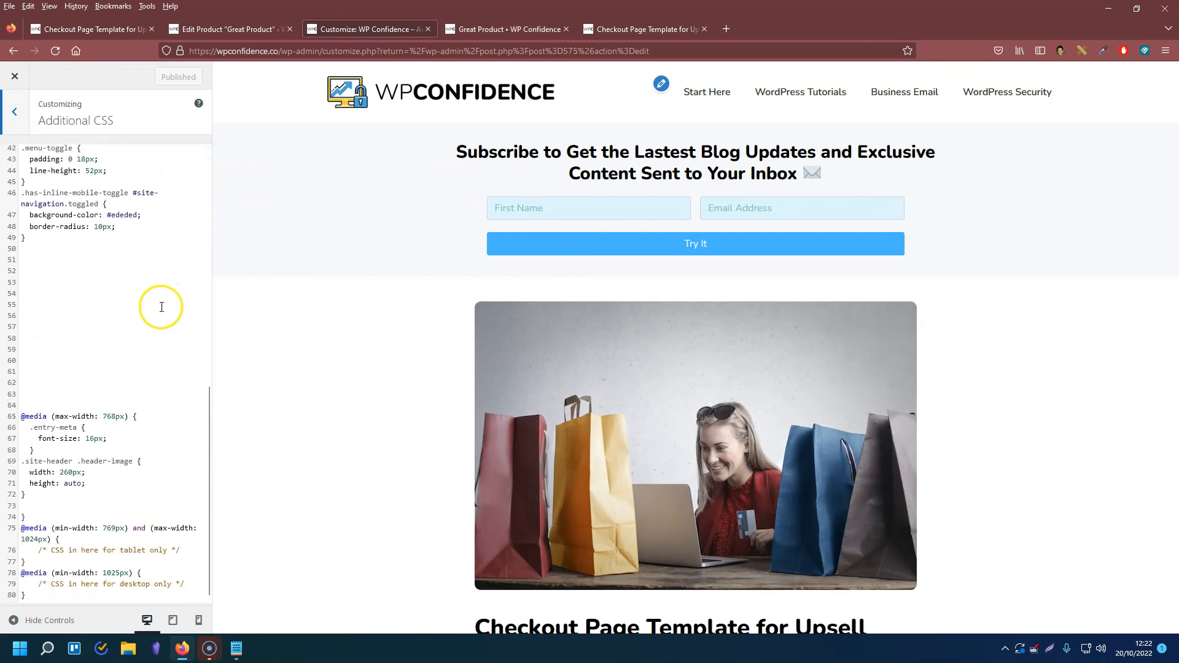
pyautogui.click(20, 290)
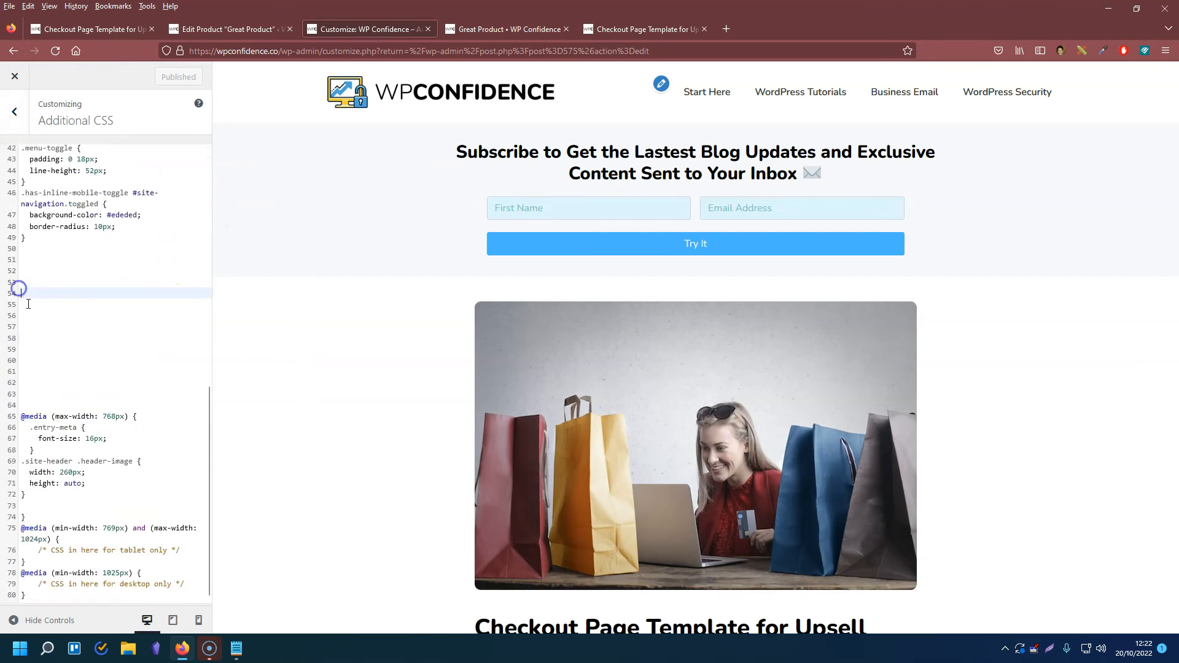
pyautogui.hotkey('ctrl', 'v')
pyautogui.click(164, 77)
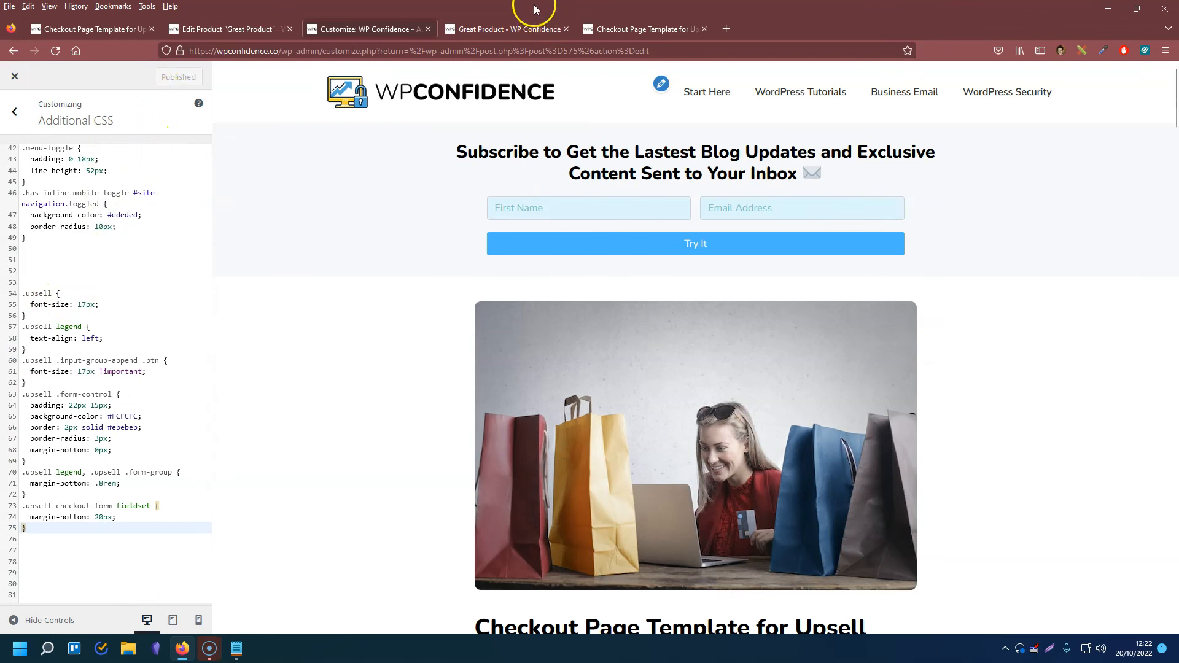
# Reload the live Great Product page and examine the checkout form from Billing Details to Submit Payment
pyautogui.click(535, 29)
pyautogui.scroll(5, 247, 270)
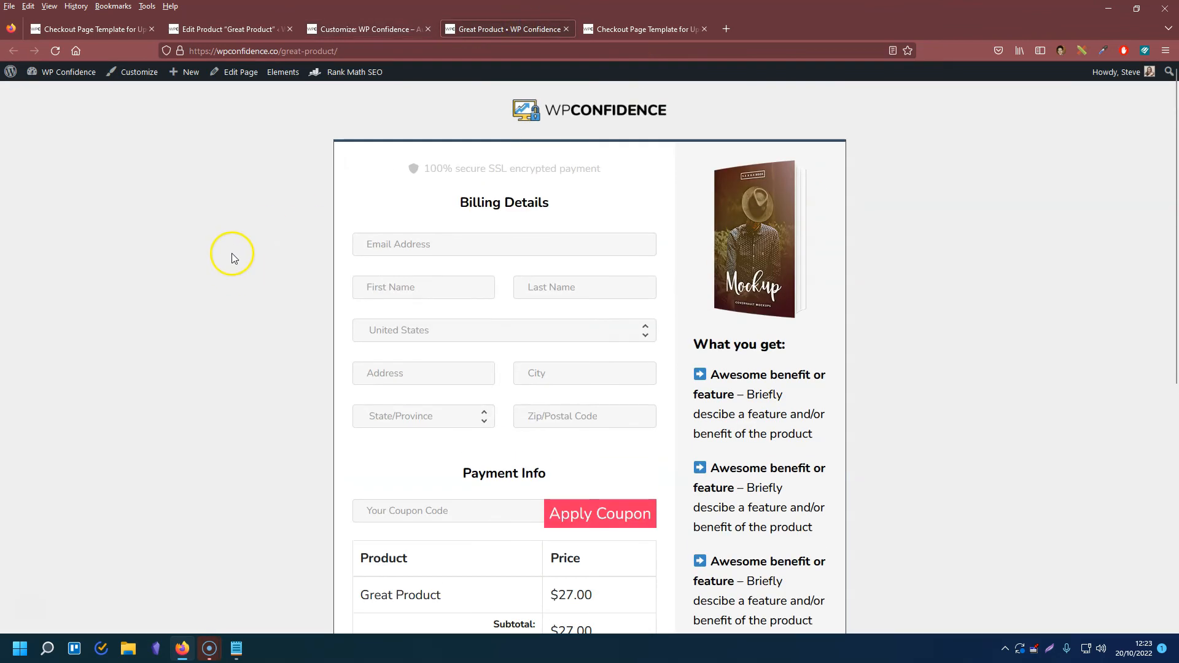
pyautogui.rightClick(232, 253)
pyautogui.click(326, 267)
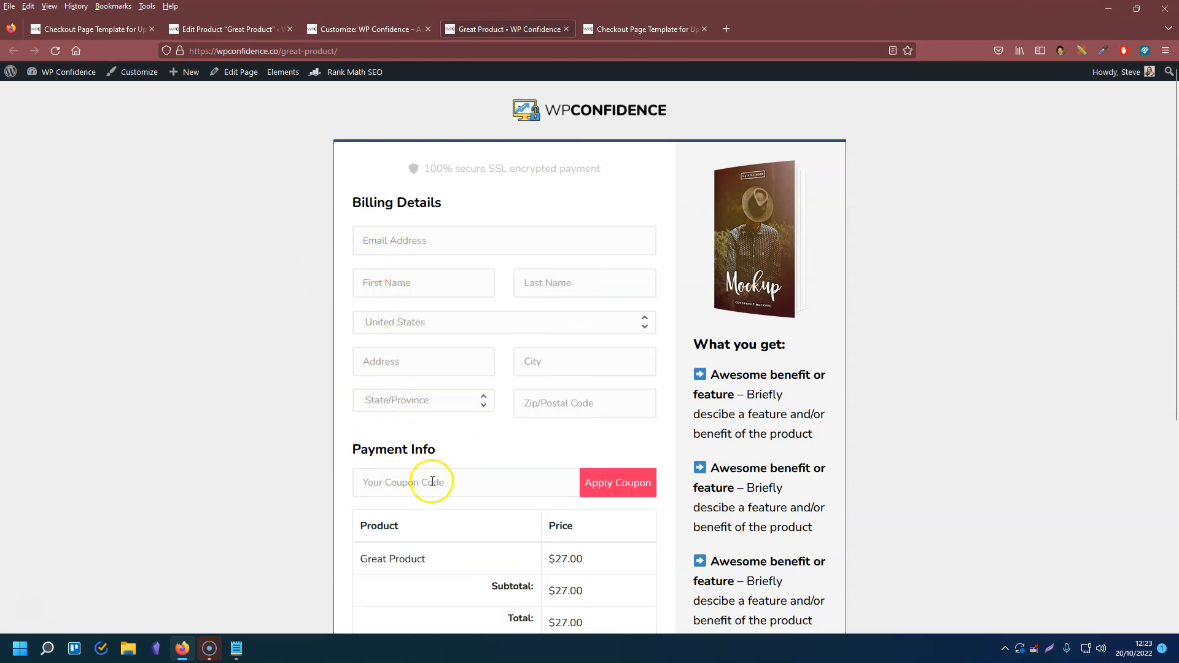
pyautogui.scroll(-5, 434, 448)
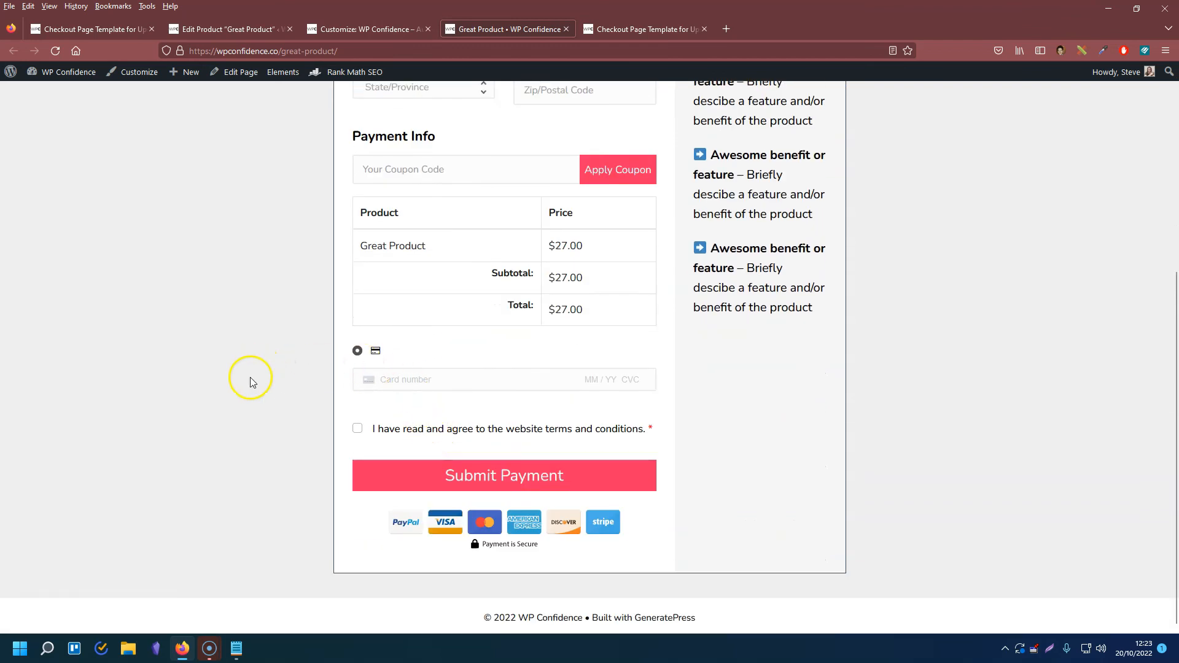
pyautogui.scroll(5, 249, 378)
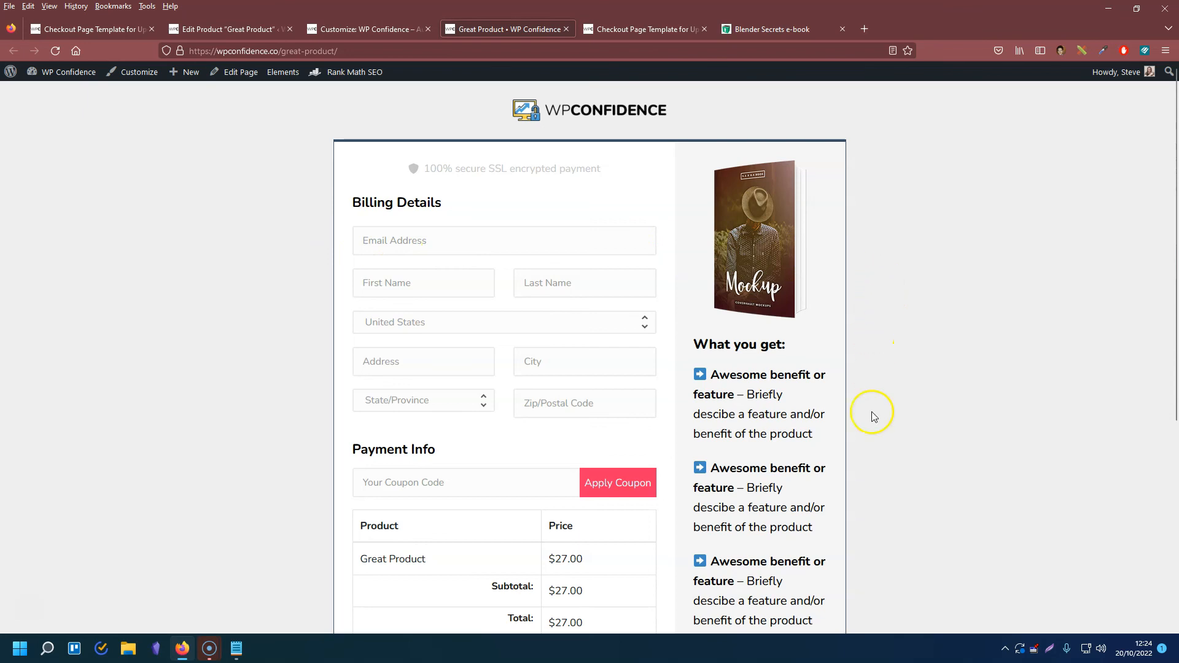
# Examine the layout of the Blender Secrets e-book product page on Gumroad, from the cover image to the description and ratings
pyautogui.click(775, 28)
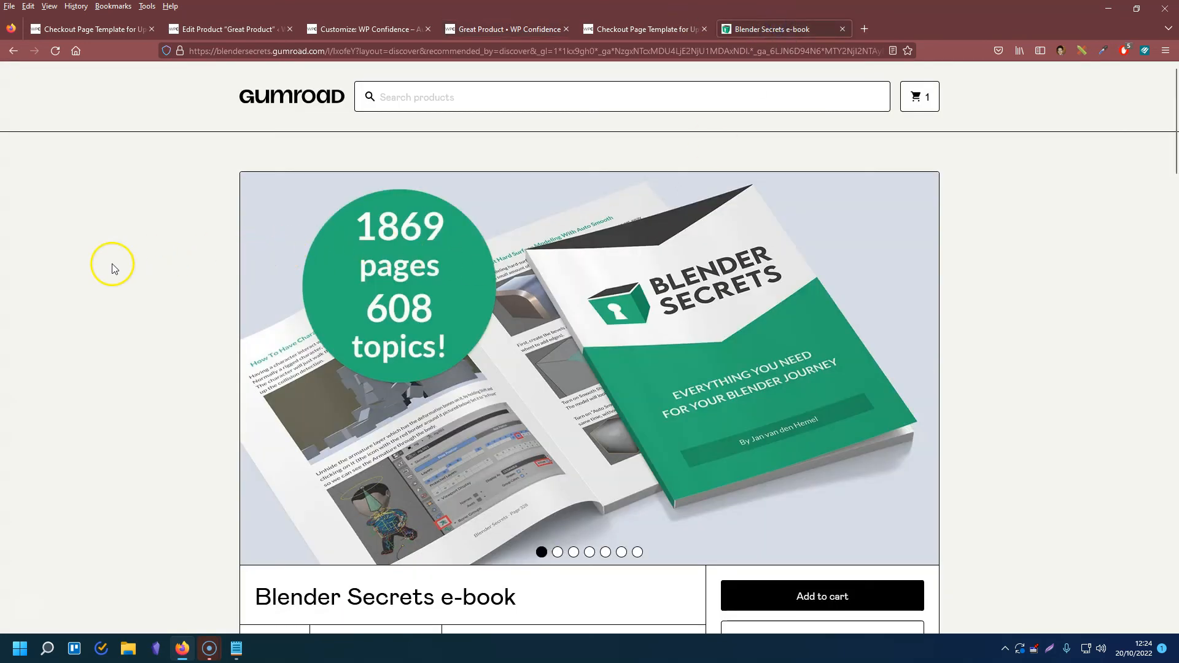
pyautogui.scroll(-1, 1071, 347)
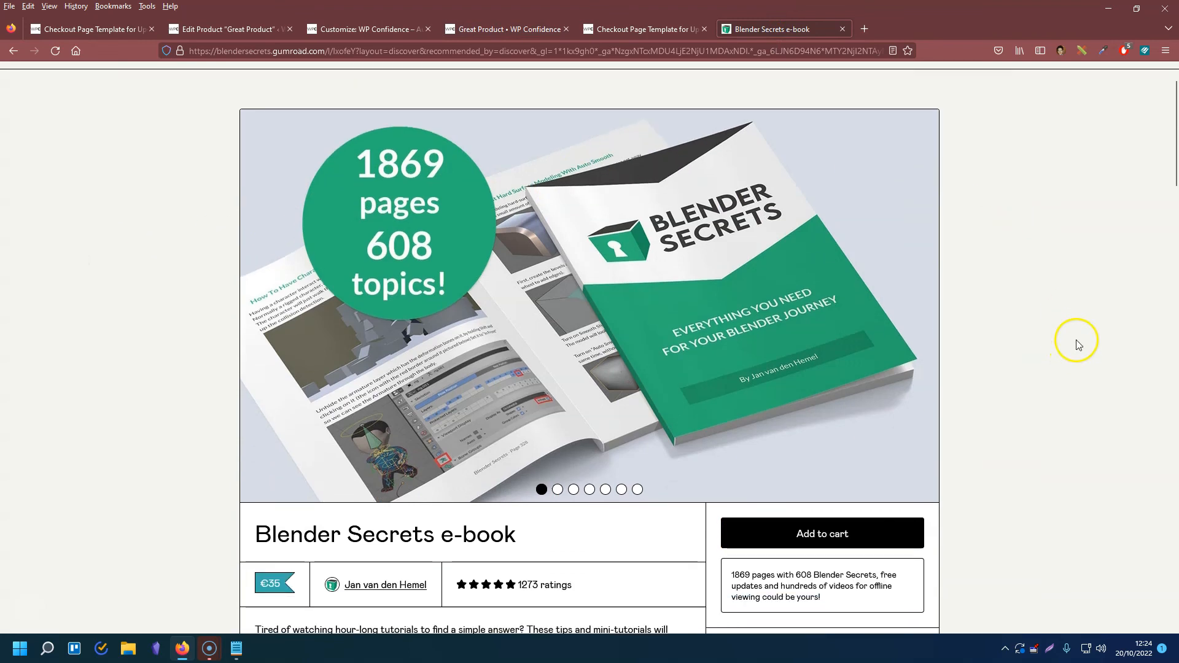
pyautogui.scroll(-3, 1047, 291)
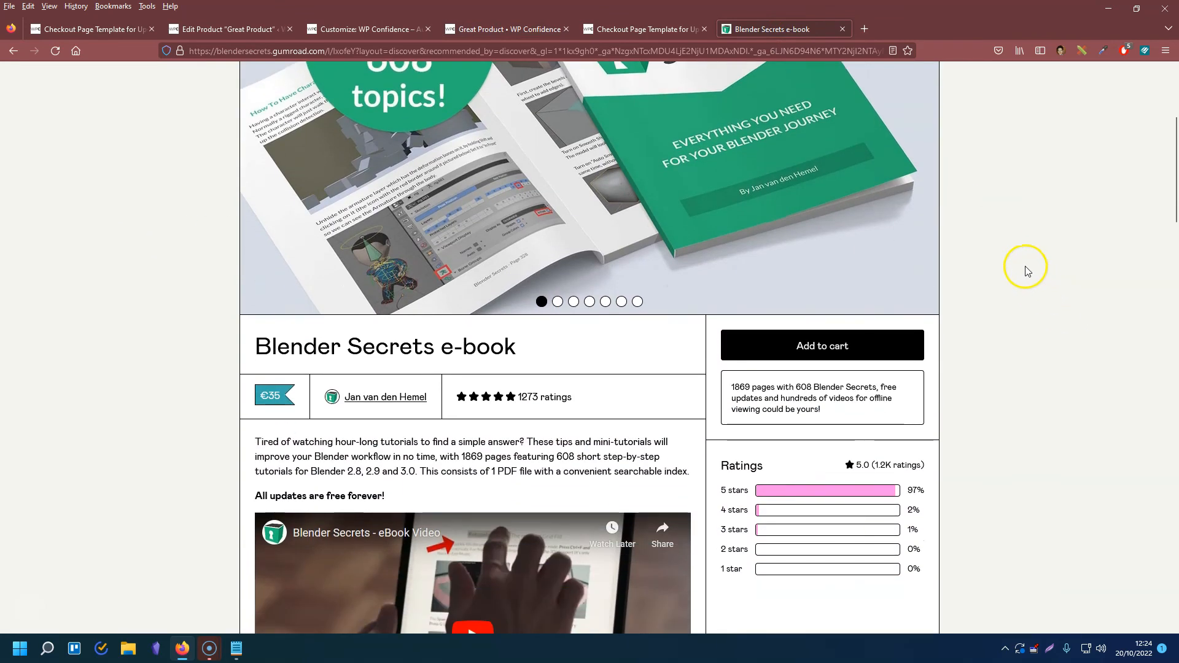
pyautogui.scroll(-3, 1034, 270)
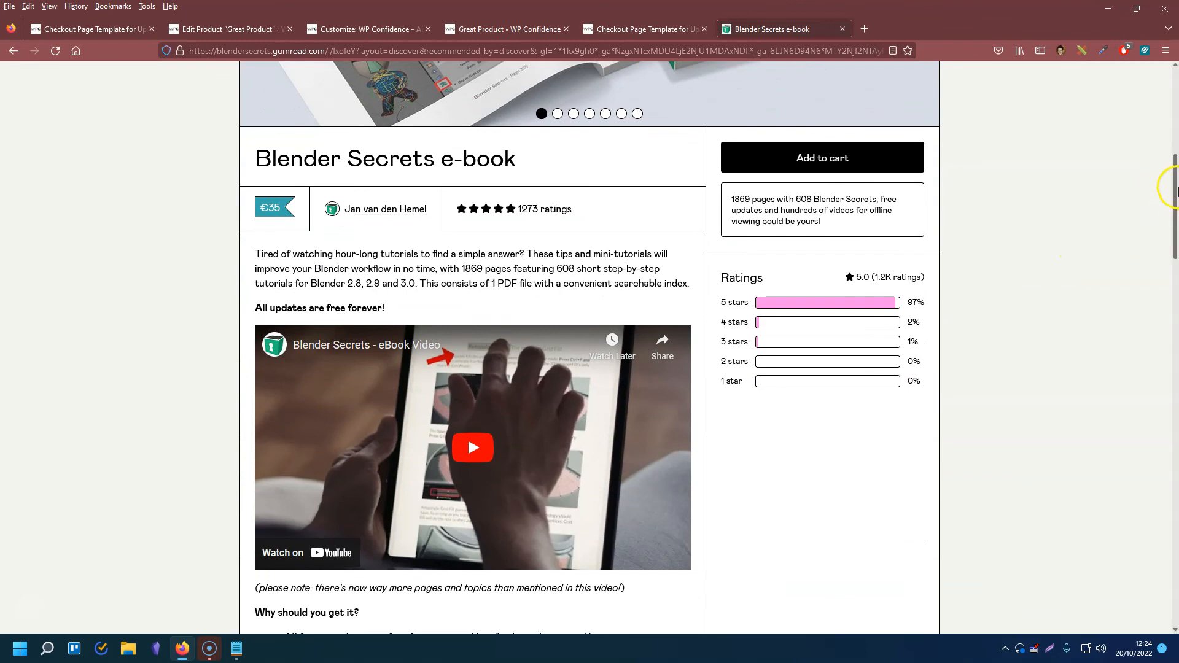
pyautogui.moveTo(1174, 184); pyautogui.dragTo(1171, 157)
pyautogui.scroll(4, 1021, 368)
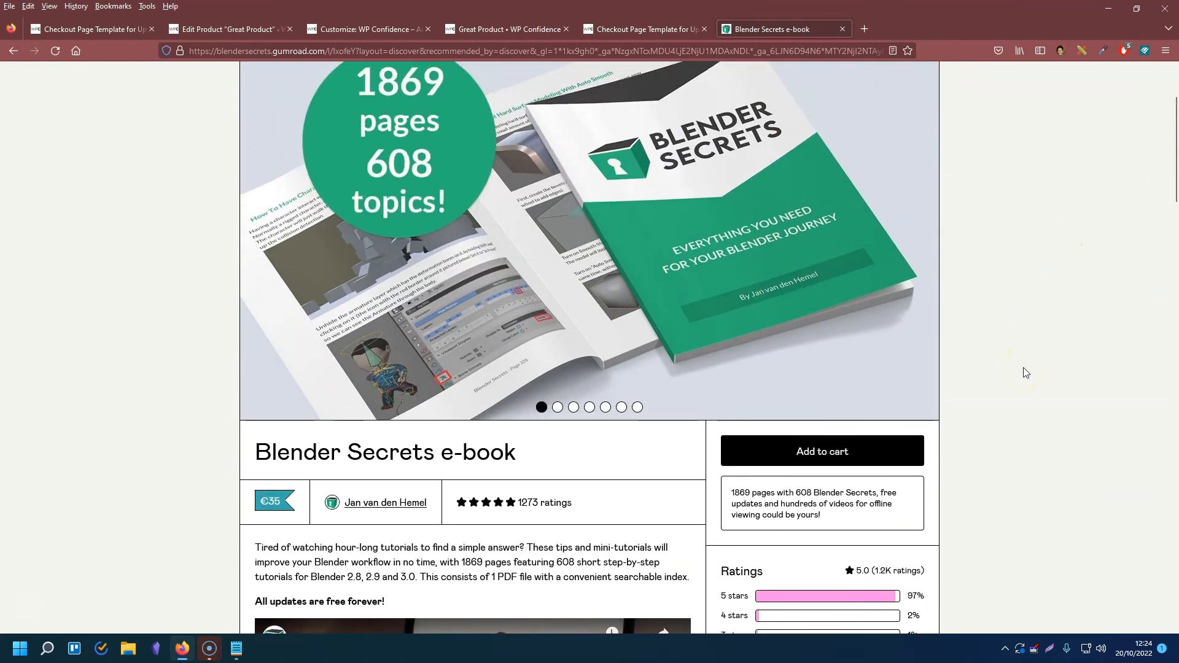
pyautogui.scroll(-3, 1023, 368)
pyautogui.click(1025, 348)
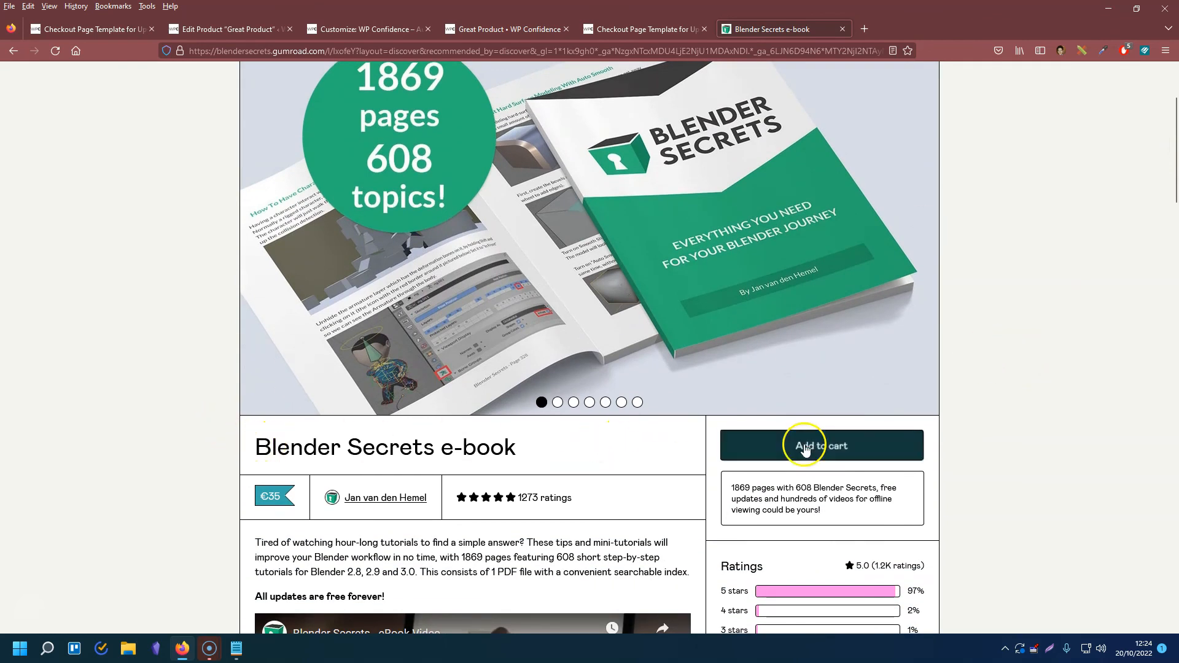
# Add the Blender Secrets e-book to the cart, examine Gumroad's checkout layout, and return to the live Great Product page
pyautogui.scroll(-2, 802, 467)
pyautogui.click(825, 255)
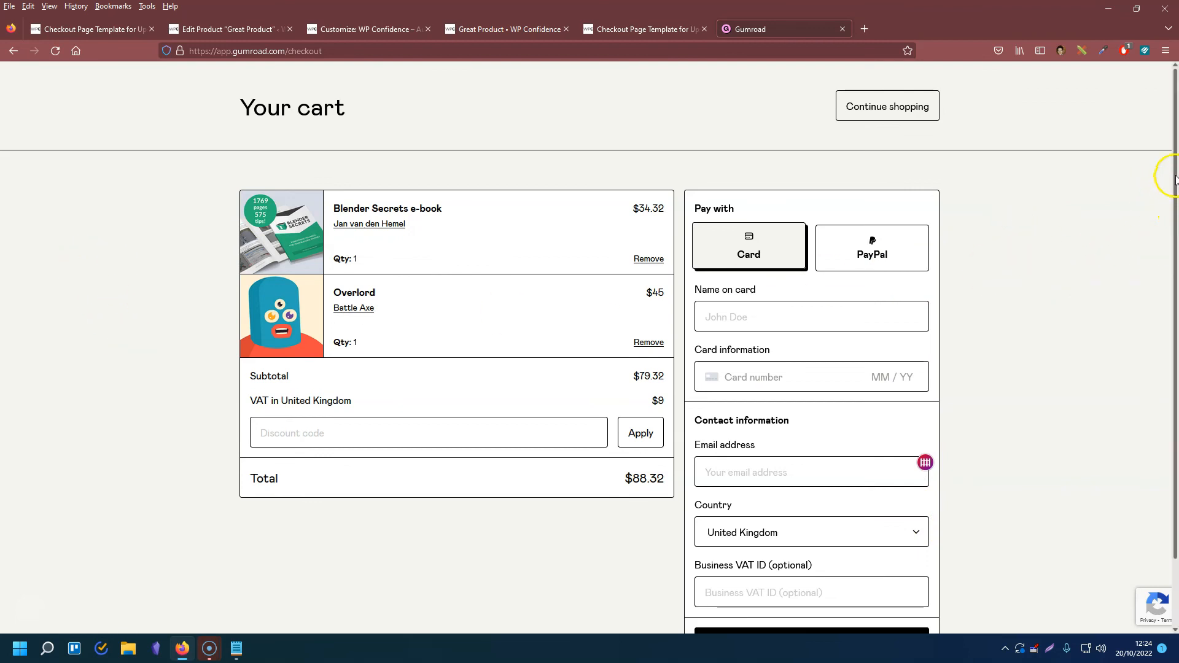
pyautogui.moveTo(1176, 178); pyautogui.dragTo(1176, 323)
pyautogui.moveTo(1176, 234); pyautogui.dragTo(1176, 146)
pyautogui.click(1050, 342)
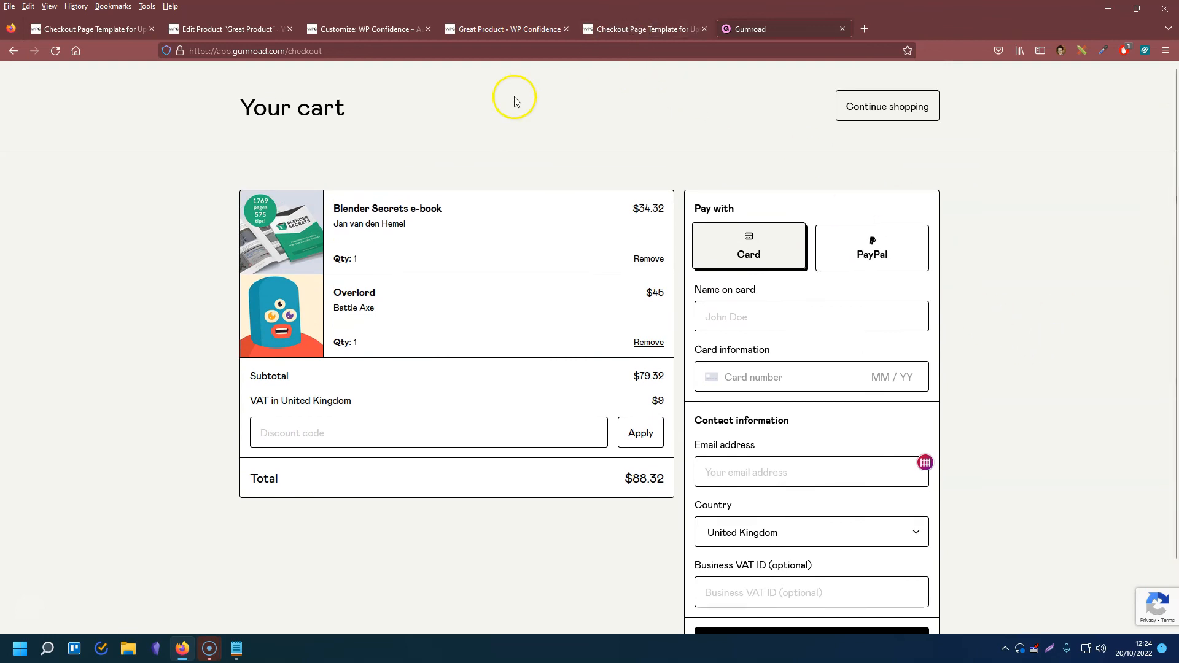
pyautogui.click(481, 33)
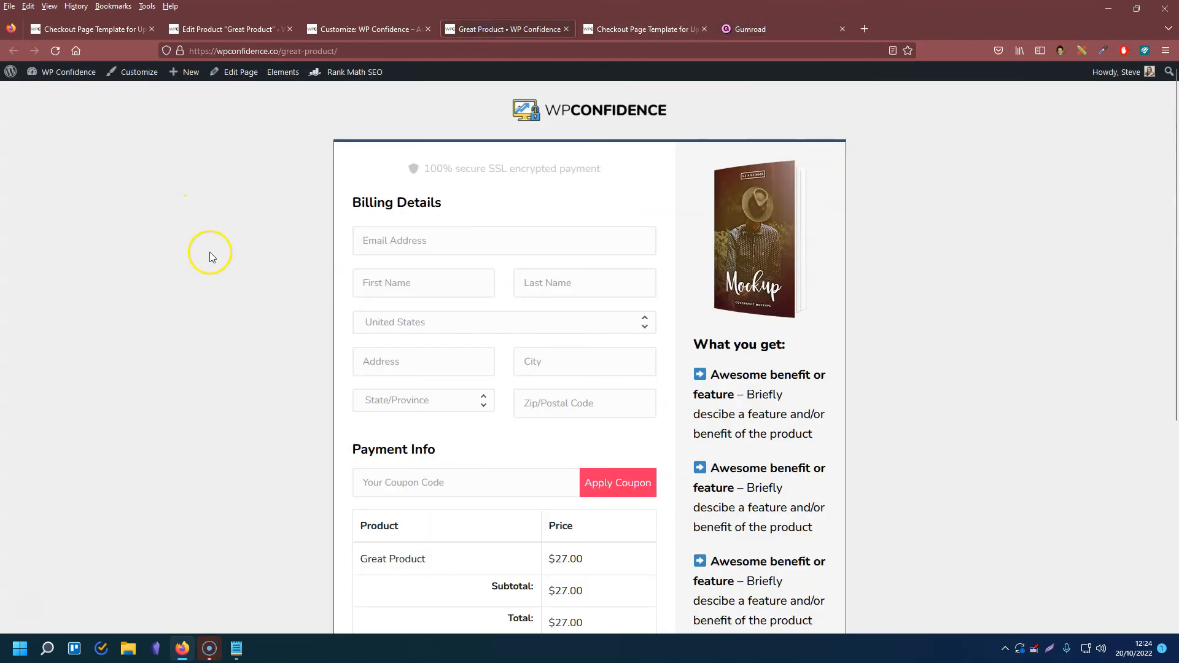